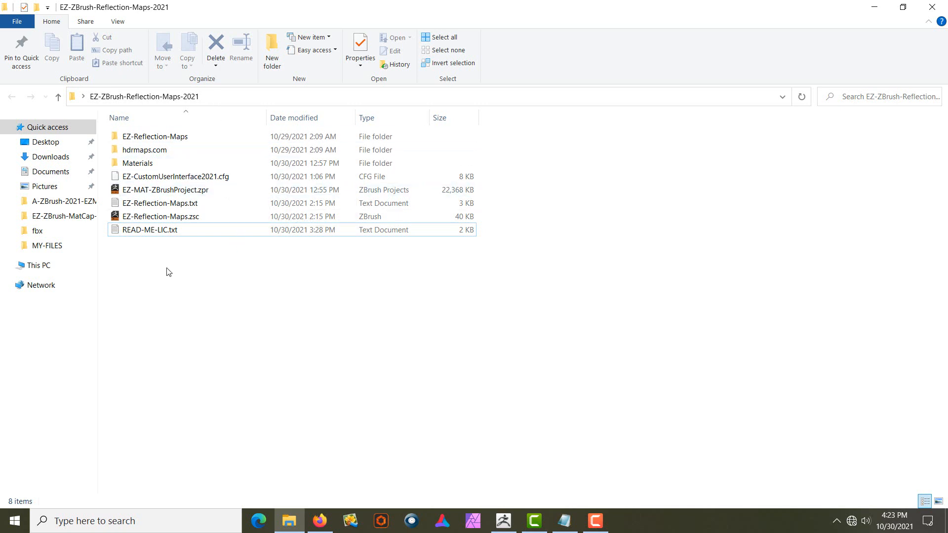
Step: Open READ-ME-LIC.txt and read its donation details and the hdrmaps.com license agreement section
click(134, 231)
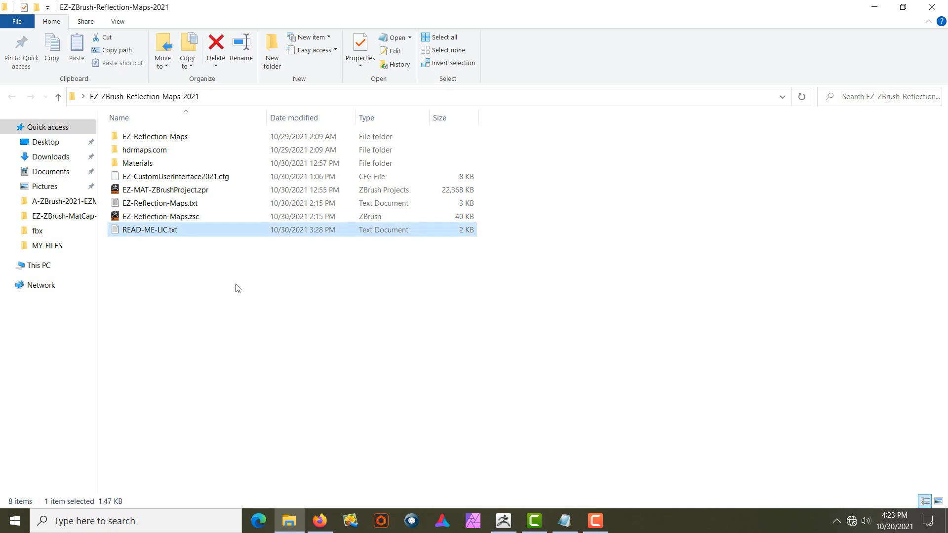
double_click(125, 232)
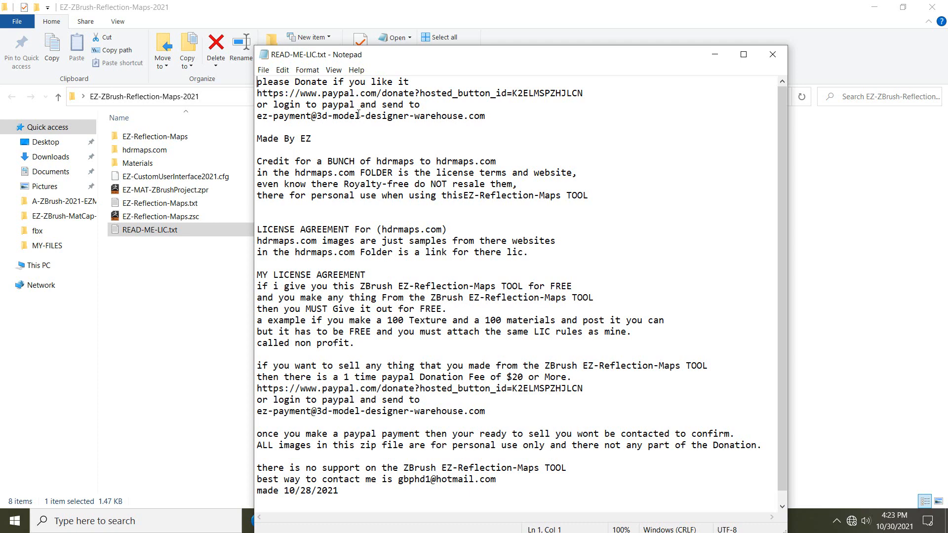
drag(486, 117, 257, 84)
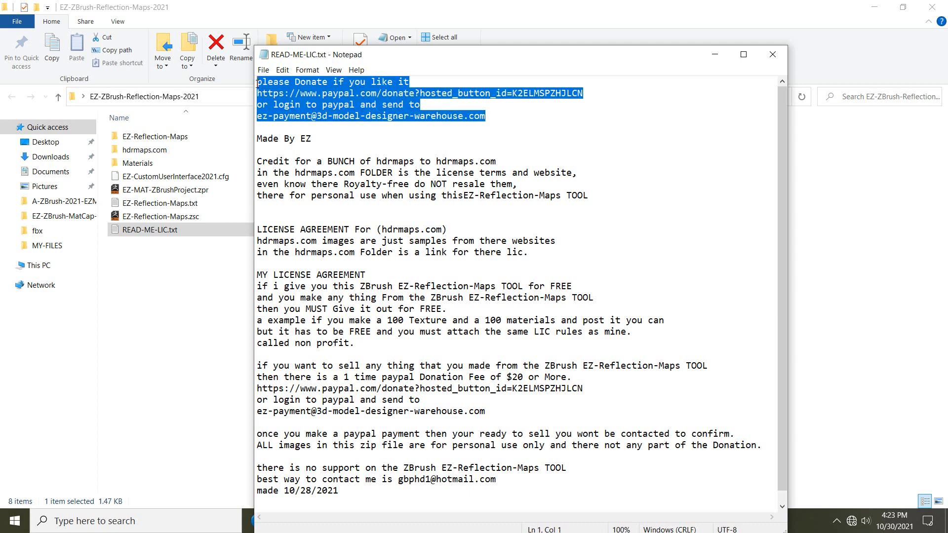
click(530, 117)
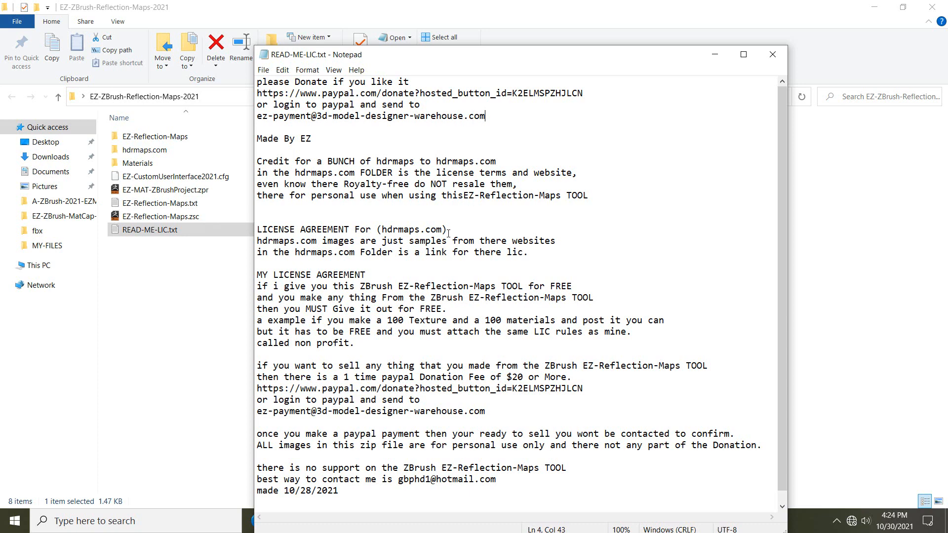
drag(443, 230, 256, 230)
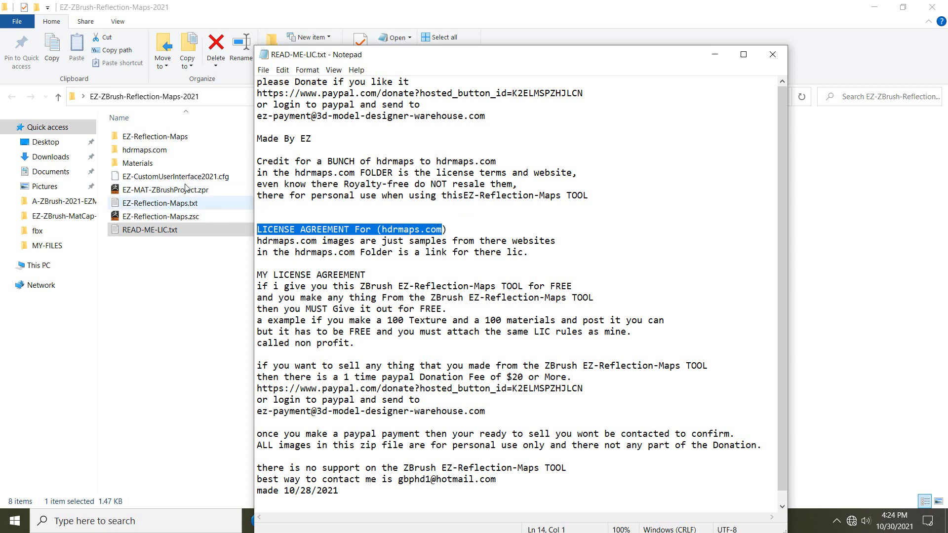
Step: Locate the hdrmaps.com folder, clear away the folder and READ-ME-LIC.txt windows, and view the HDRI Samples page in Firefox
click(130, 153)
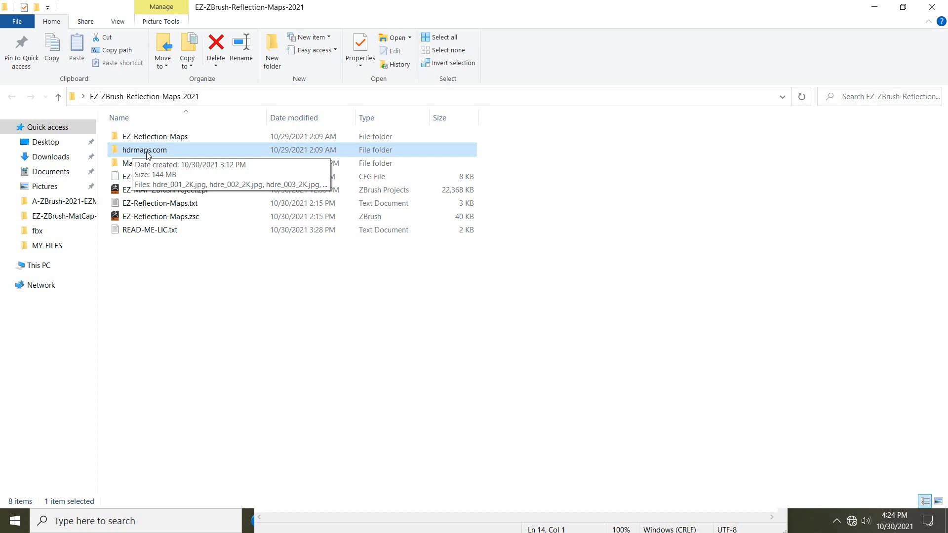
click(340, 479)
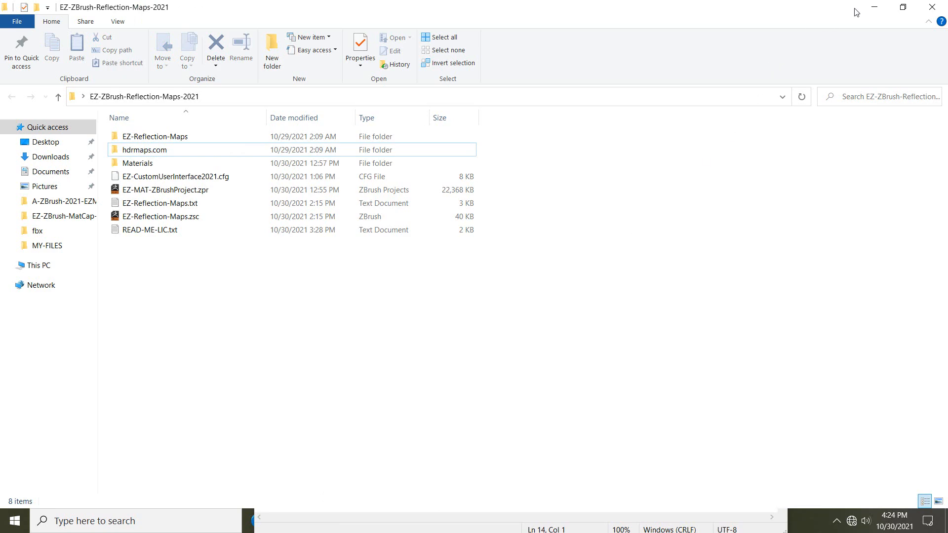
click(871, 9)
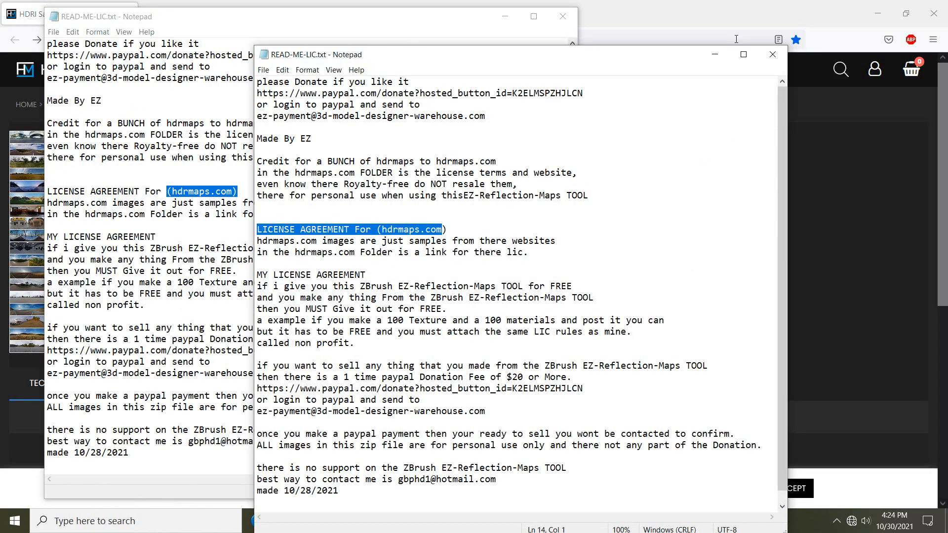
click(772, 54)
click(511, 17)
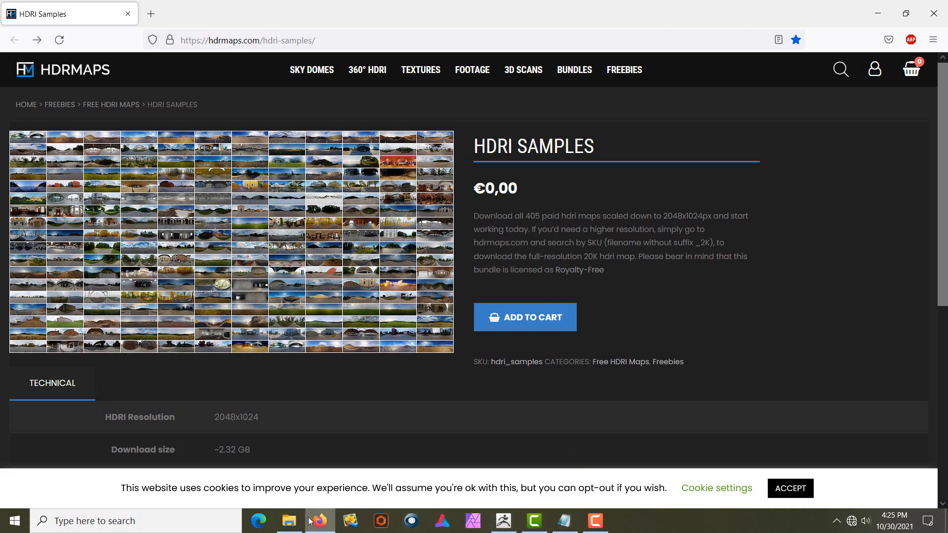
Step: Switch back to the project folder in File Explorer and read the selling donation terms in READ-ME-LIC.txt
click(289, 521)
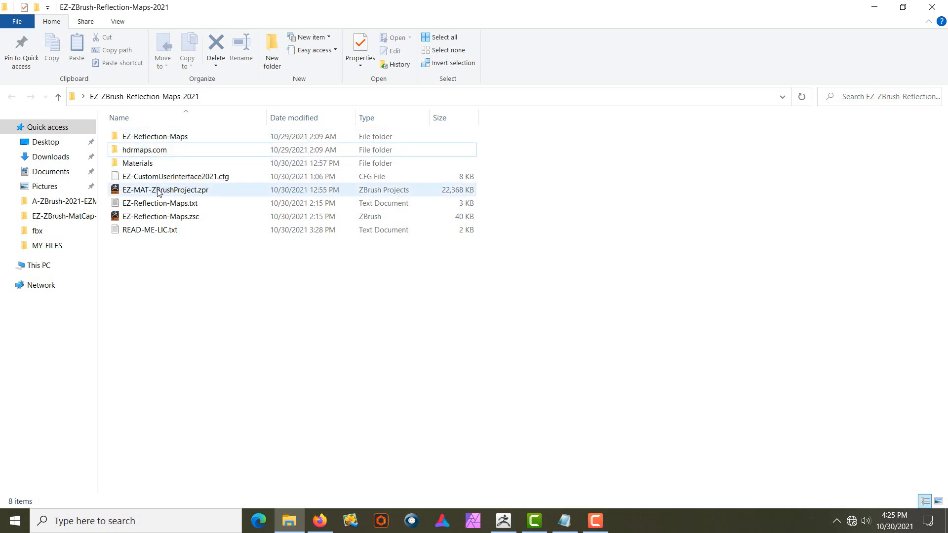
click(564, 519)
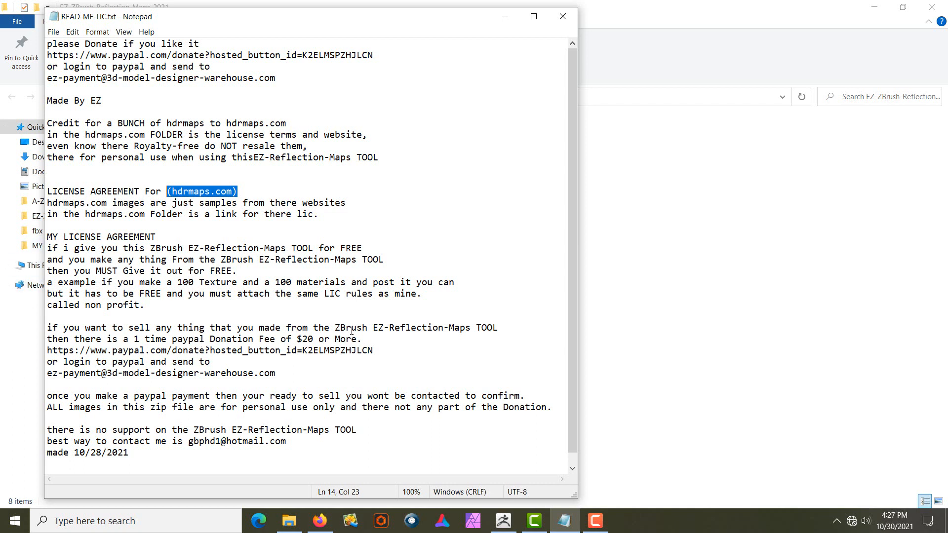
drag(358, 337, 299, 338)
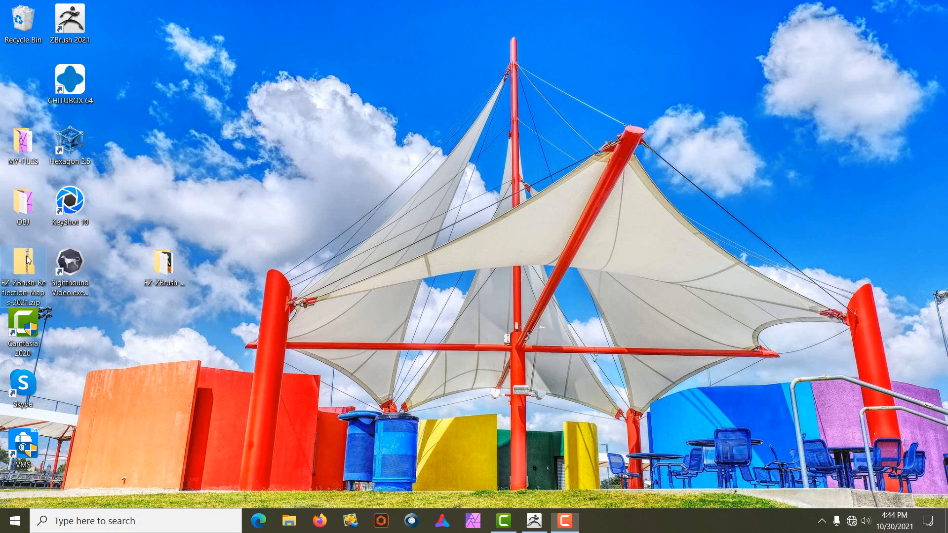
Step: Open the EZ-Reflection-Maps subfolder of the EZ-ZBrush-Reflection-Maps-2021 desktop folder and display its texture files as thumbnails
double_click(164, 255)
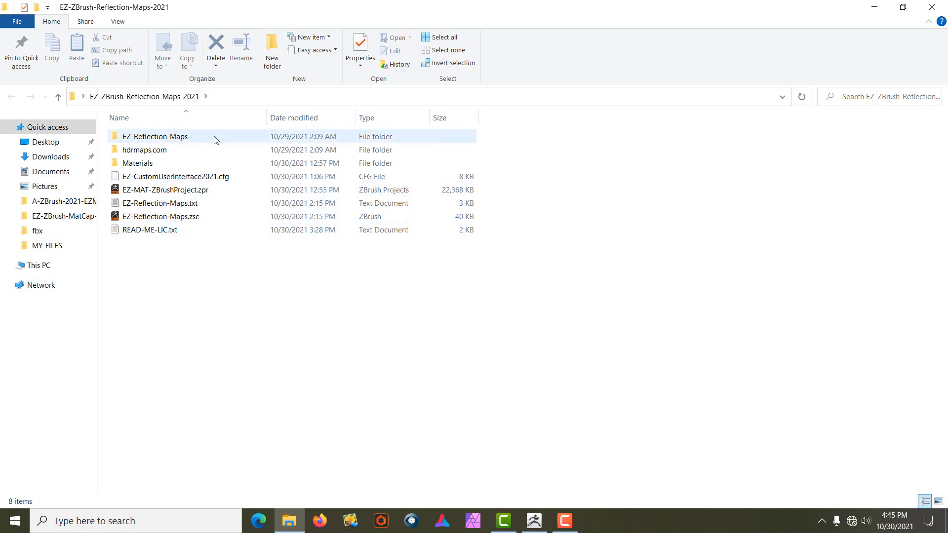
double_click(166, 138)
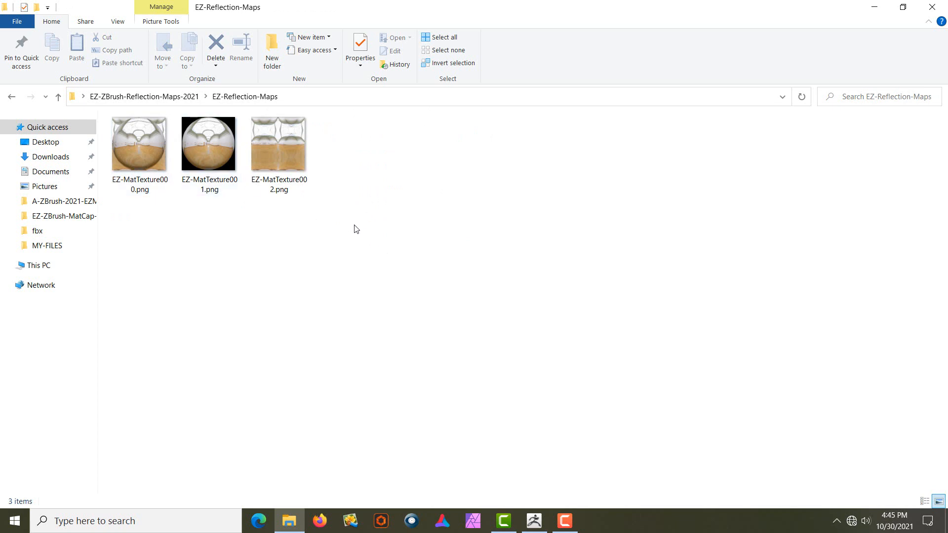
right_click(389, 222)
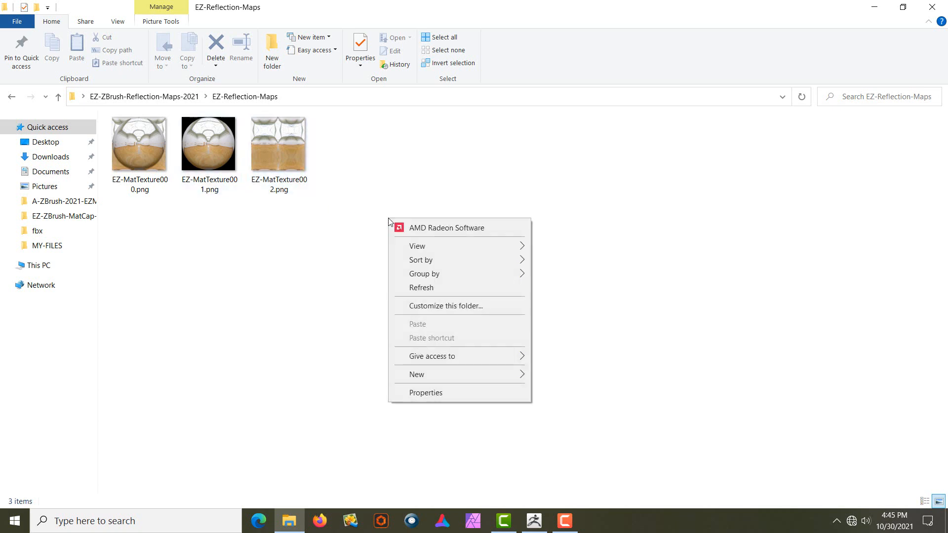
mouse_move(436, 258)
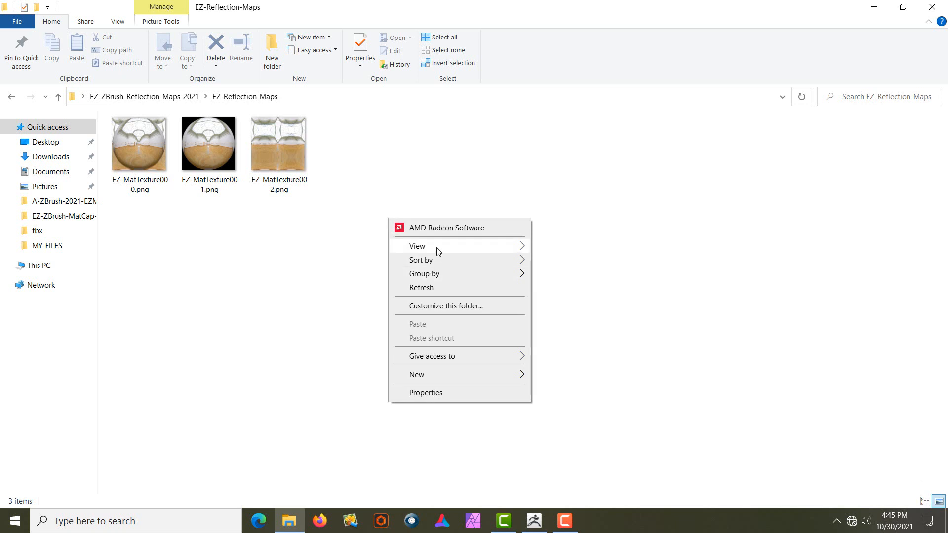
click(557, 264)
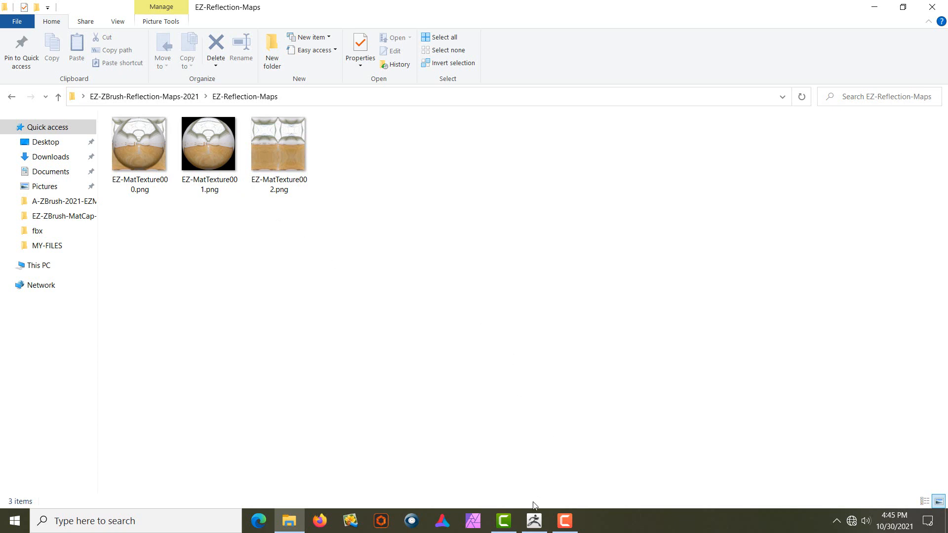
Step: Switch to ZBrush and set the window's See-through value to 0
mouse_move(535, 517)
click(539, 524)
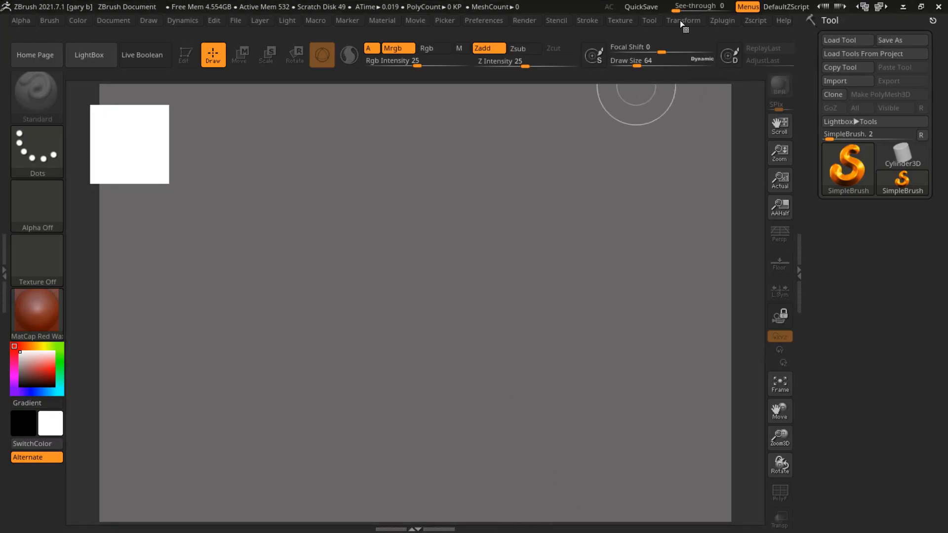
mouse_move(680, 6)
mouse_down()
mouse_move(726, 2)
mouse_move(672, 5)
mouse_up()
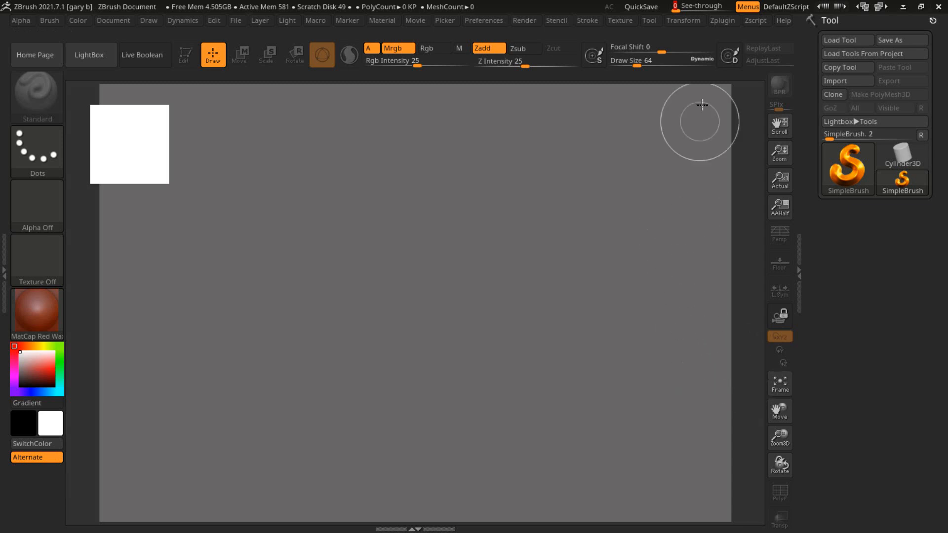
Step: Load the ZScript EZ-Reflection-Maps.zsc from the EZ-ZBrush-Reflection-Maps-2021 folder on the Desktop and expand the script tray below the canvas
click(751, 22)
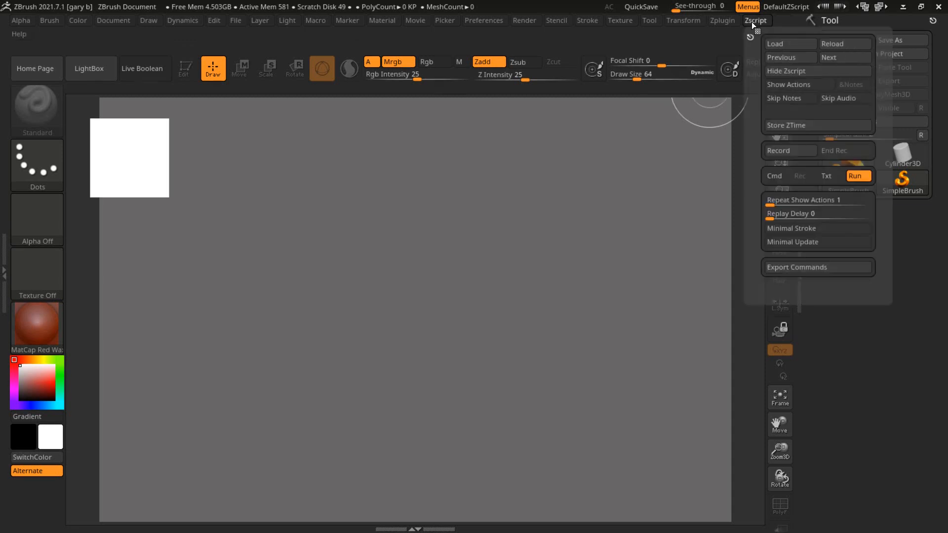
click(774, 44)
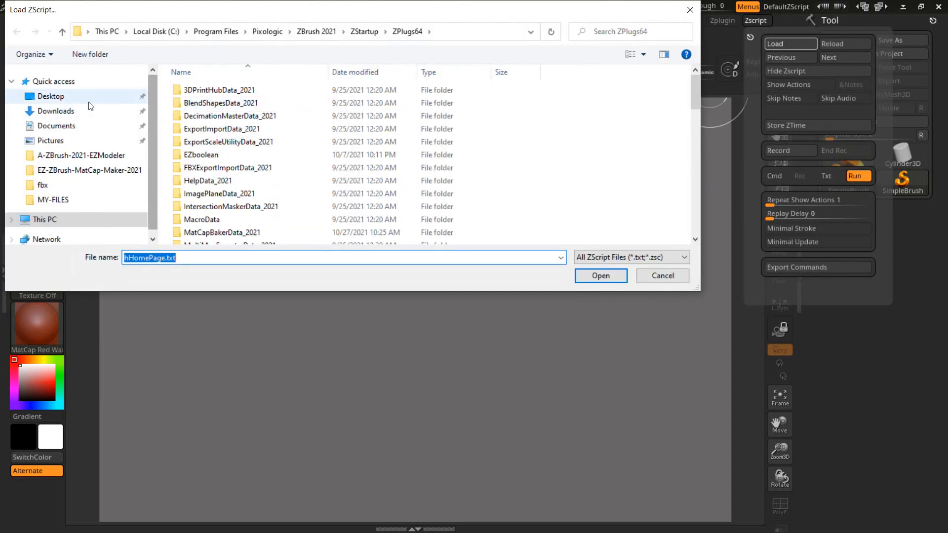
click(68, 97)
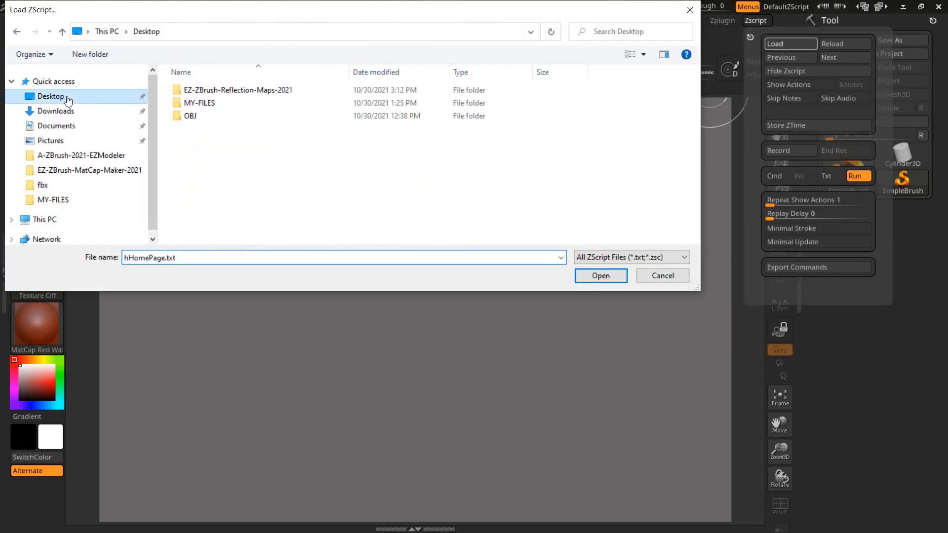
double_click(212, 90)
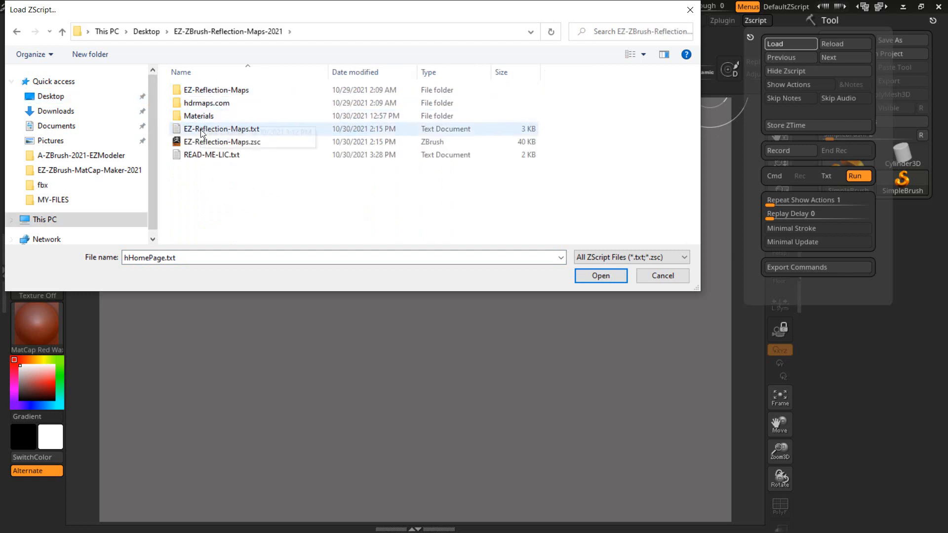
click(214, 142)
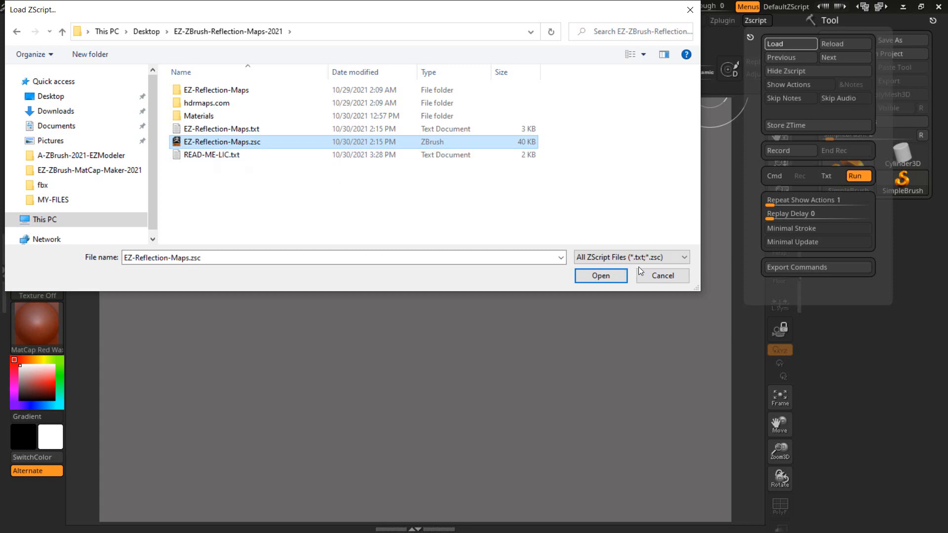
click(600, 276)
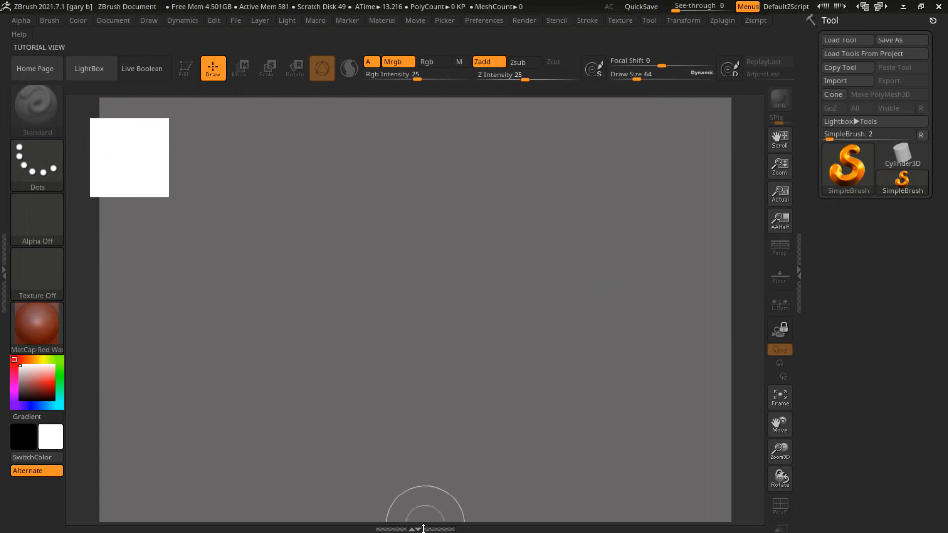
drag(423, 528, 409, 451)
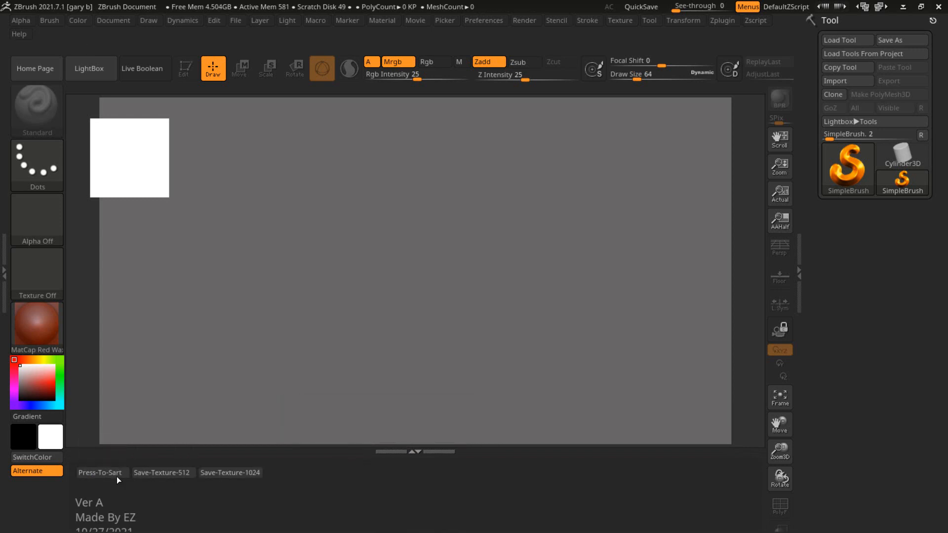
drag(316, 500, 312, 521)
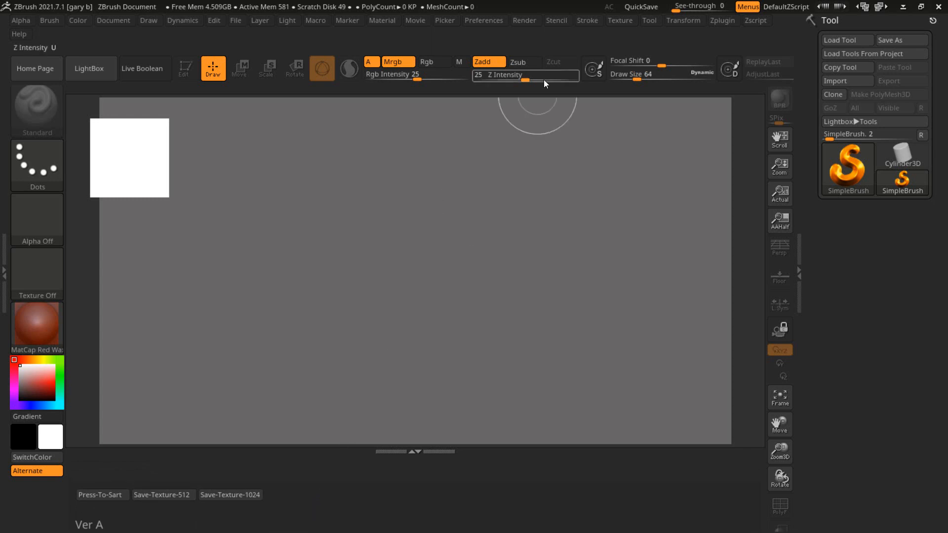
Step: Import the images hdre_008_2K.jpg through hdre_043_2K.jpg from the hdrmaps.com folder as textures and reset the texture list's display
click(614, 20)
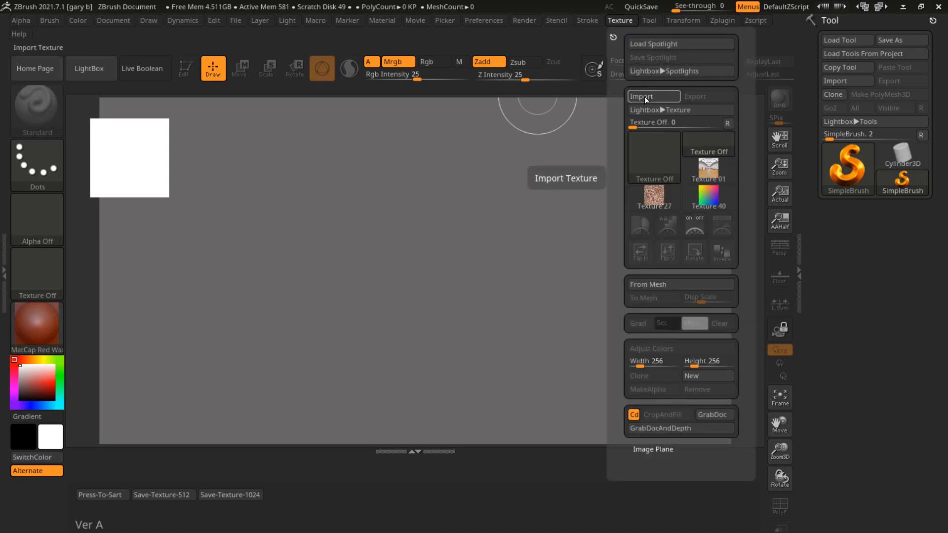
click(644, 96)
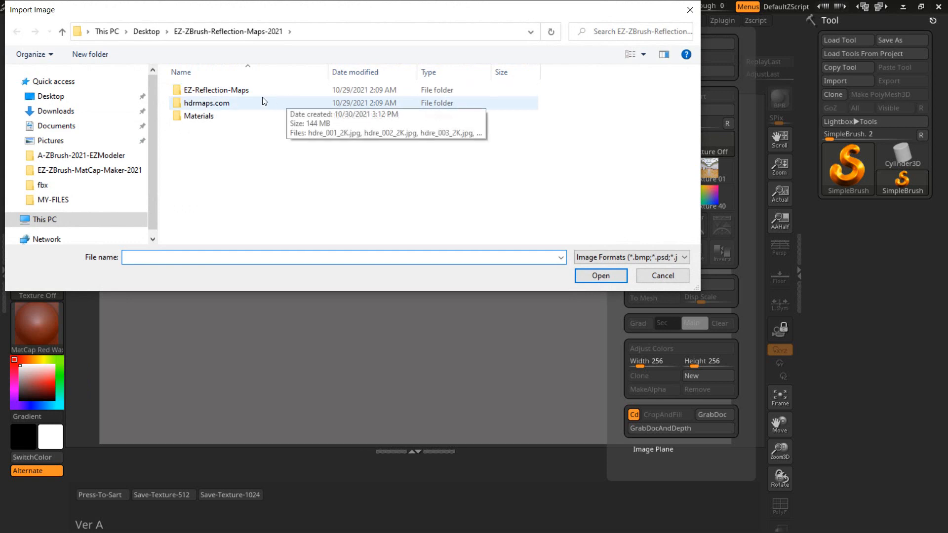
double_click(207, 103)
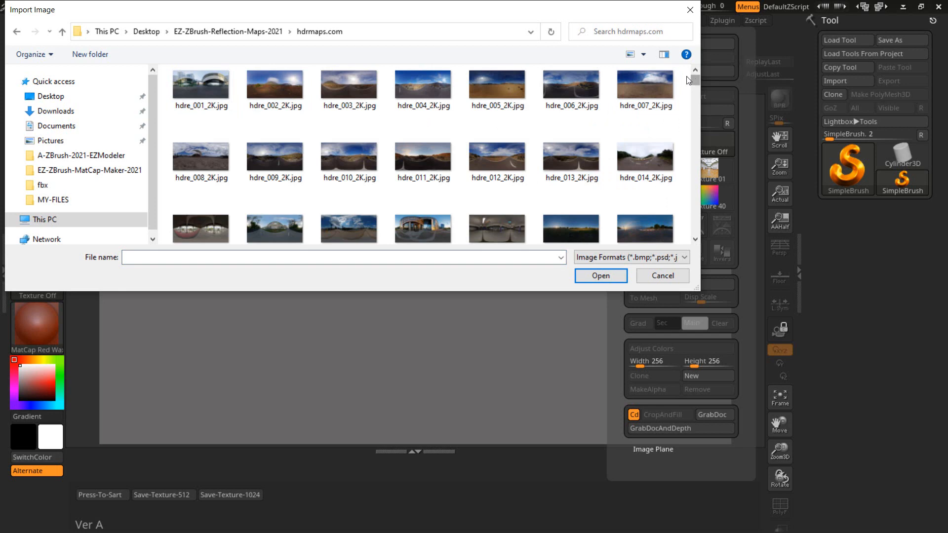
click(198, 153)
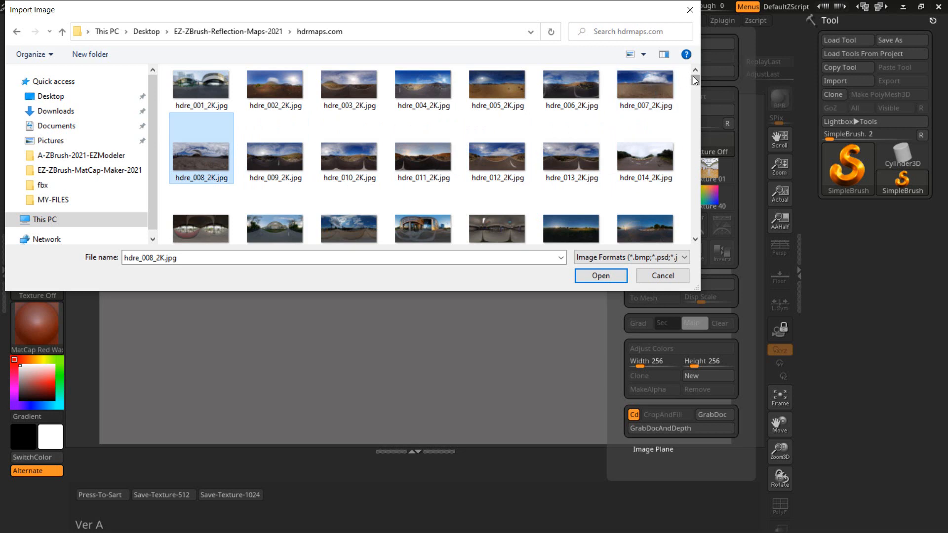
drag(693, 76, 694, 85)
shift+click(655, 217)
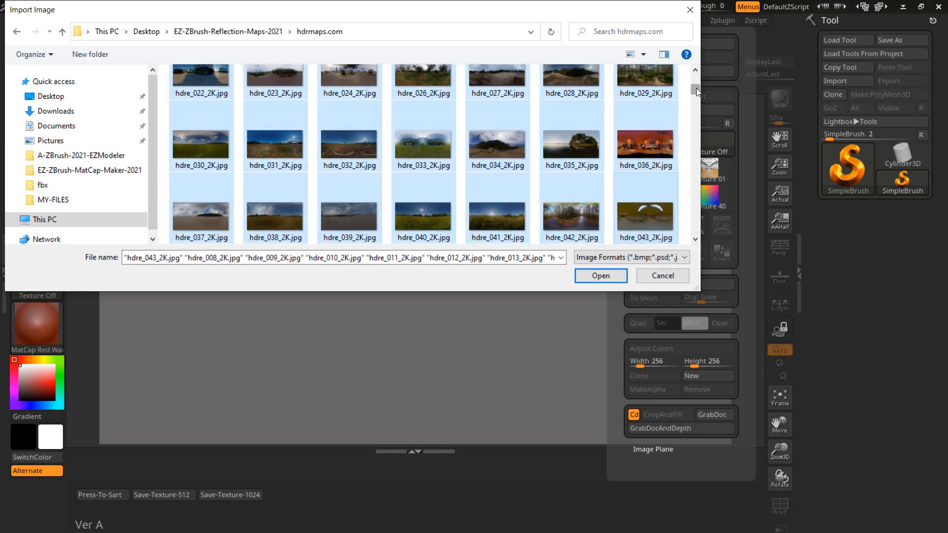
mouse_move(695, 87)
mouse_down()
mouse_move(699, 64)
mouse_move(694, 100)
mouse_up()
click(598, 276)
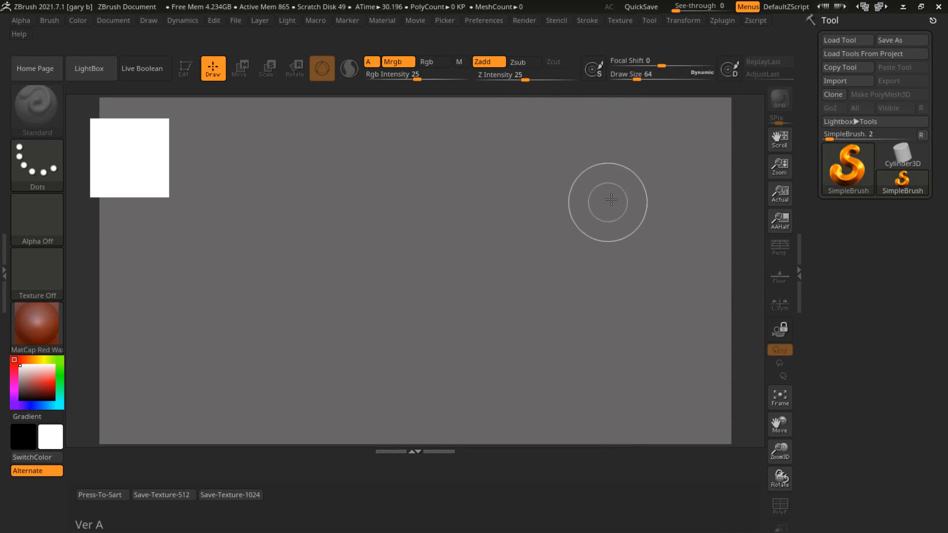
click(620, 20)
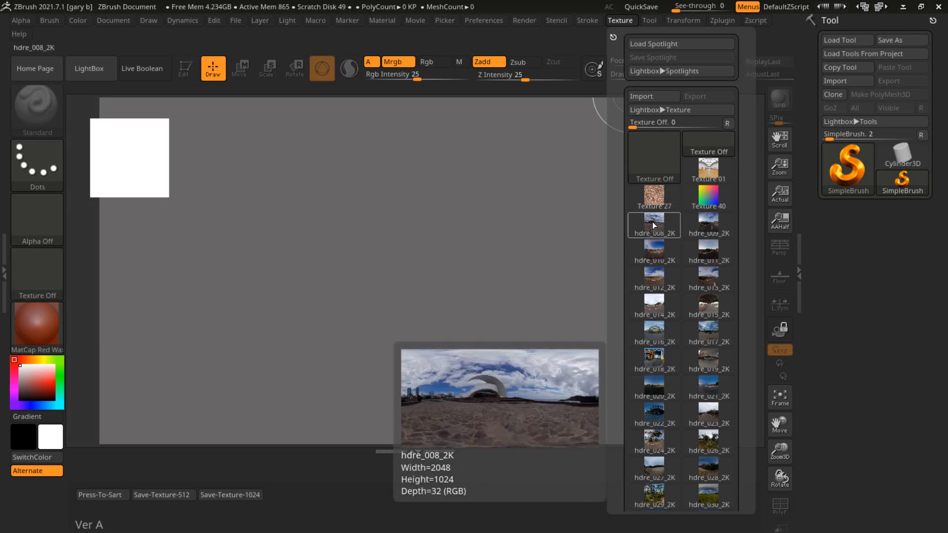
click(727, 124)
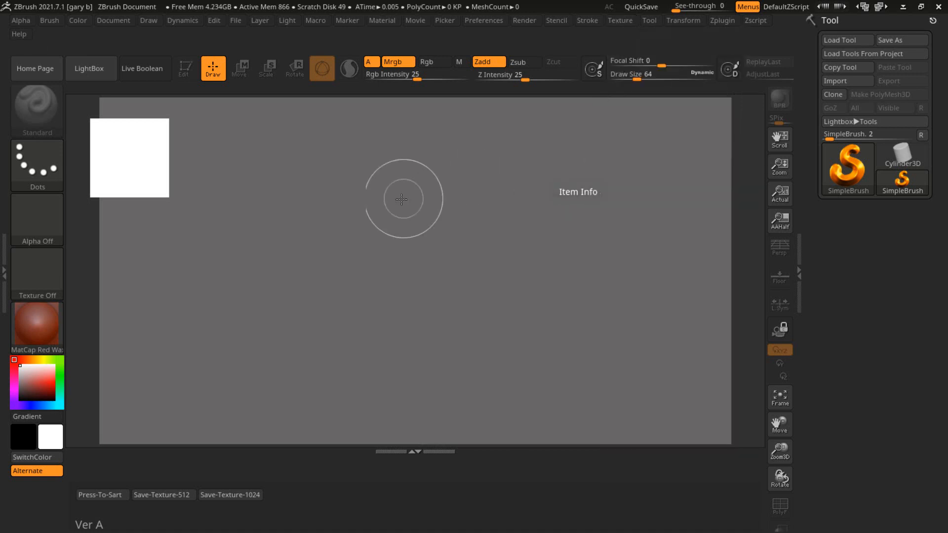
Step: Start the EZ-Reflection-Maps script's setup and accept its non-undoable operation notes, skipping them until the next restart
click(105, 494)
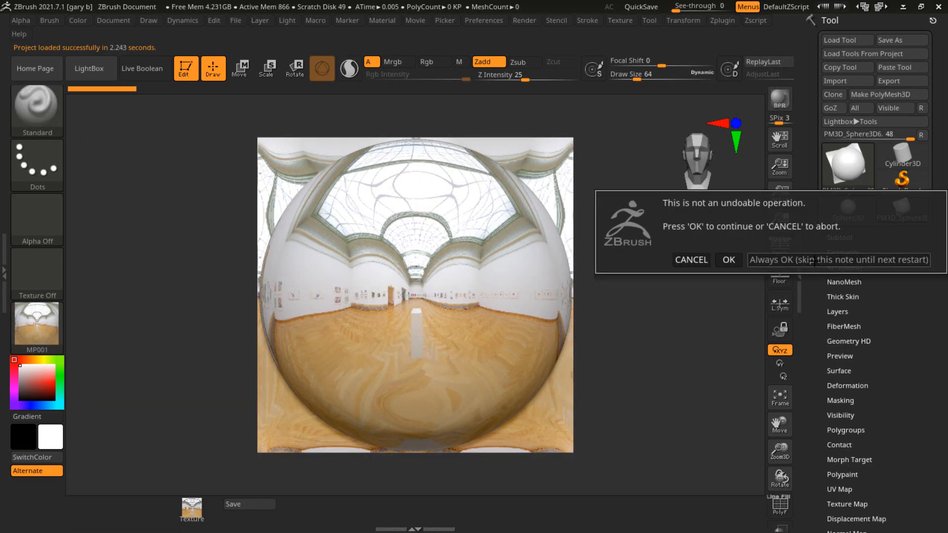
click(816, 259)
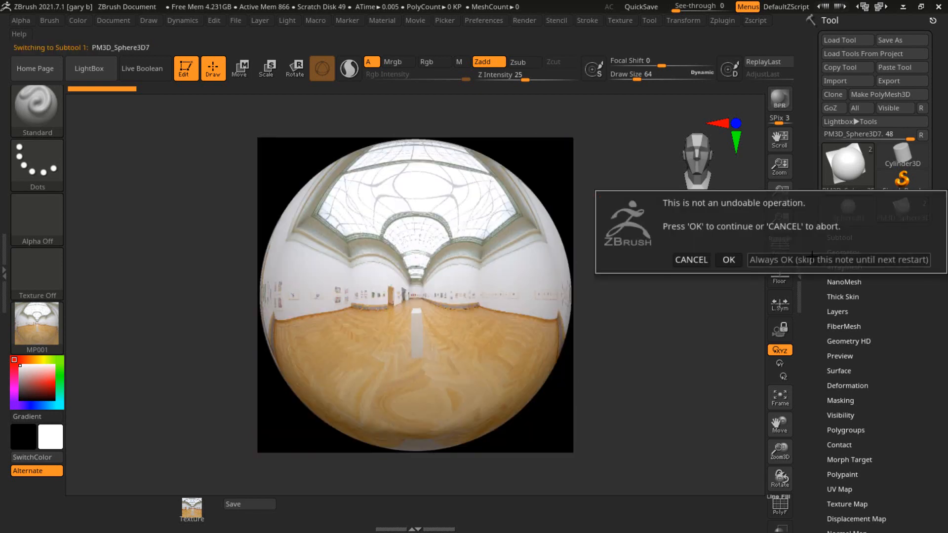
click(811, 259)
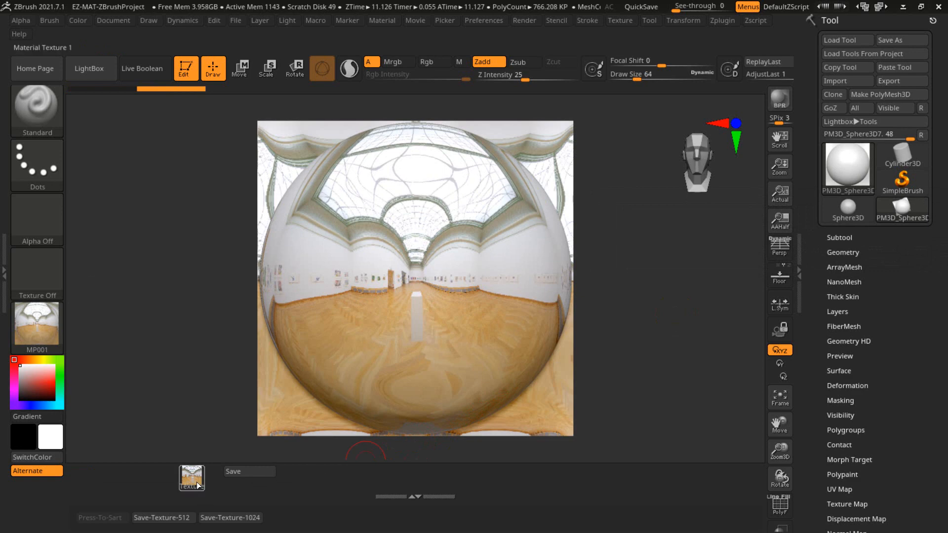
Step: Open the save dialog for the MP001 material, browse to the EZ-ZBrush-Reflection-Maps-2021 Materials folder, and cancel without saving
mouse_move(196, 484)
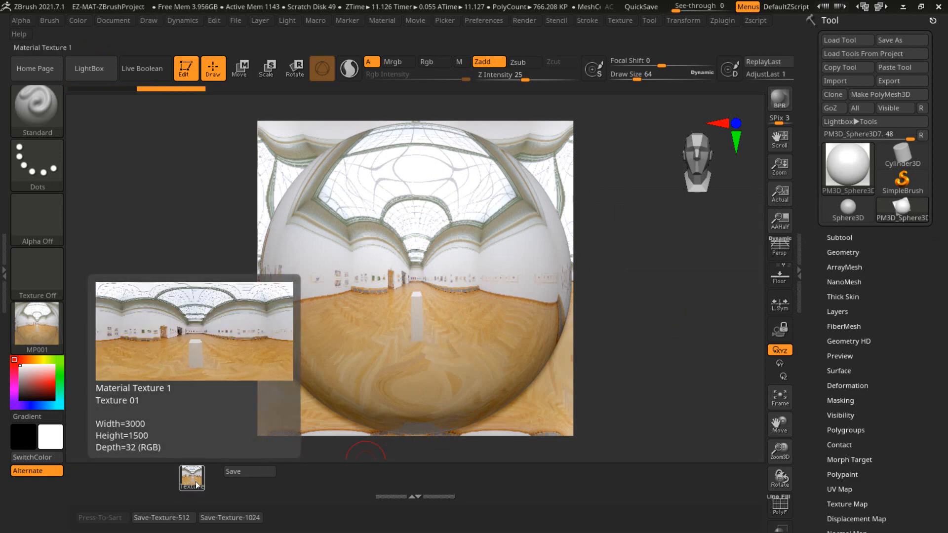
click(251, 472)
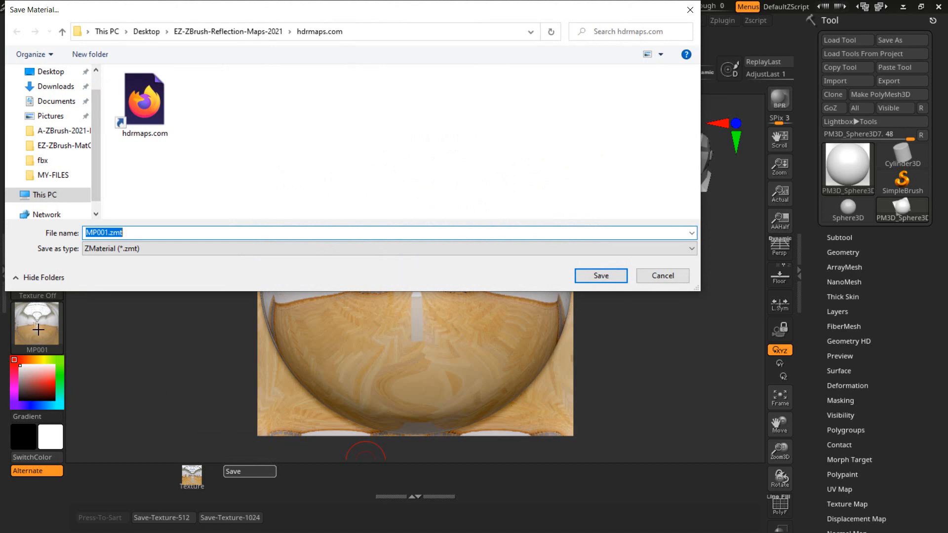
click(200, 36)
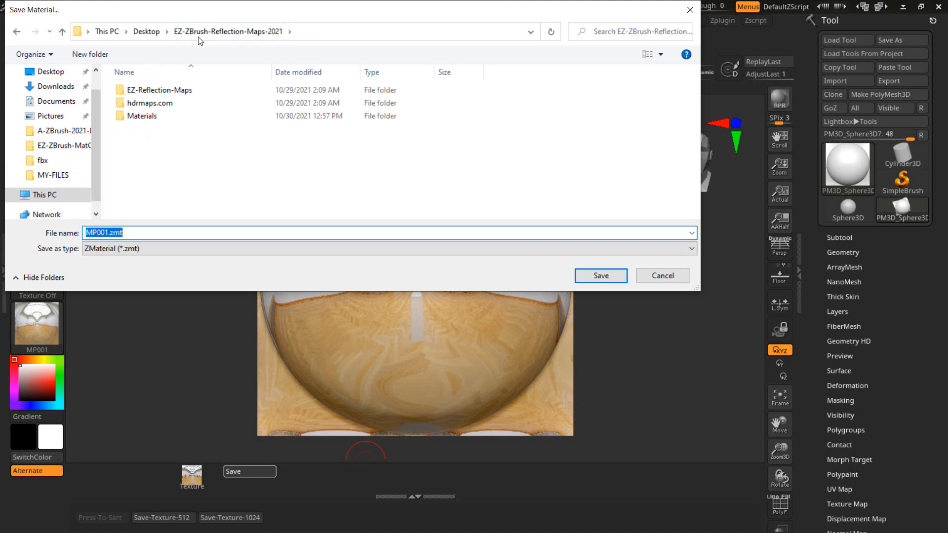
click(152, 116)
double_click(152, 116)
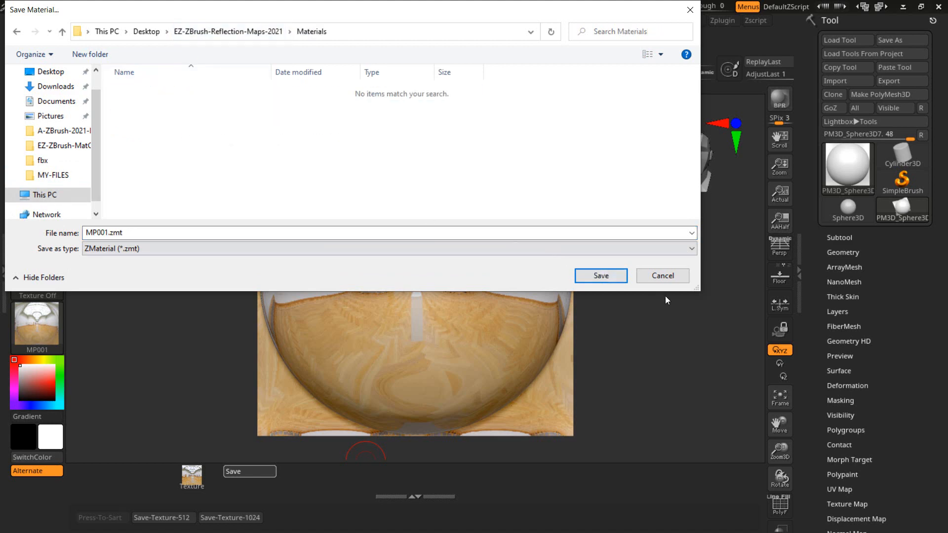
click(667, 275)
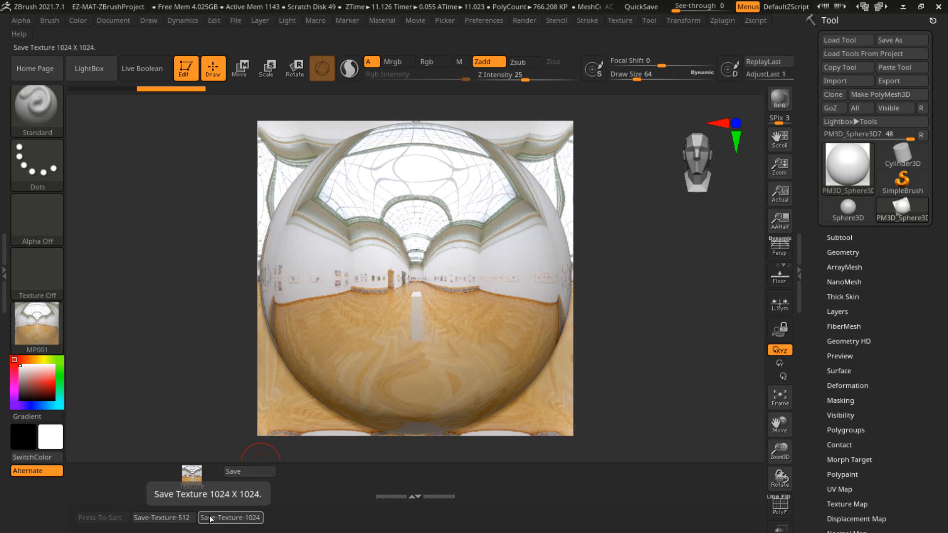
Step: Set the window's See-through value to 0 and change the current material to MatCap Red Wax
drag(682, 6, 659, 1)
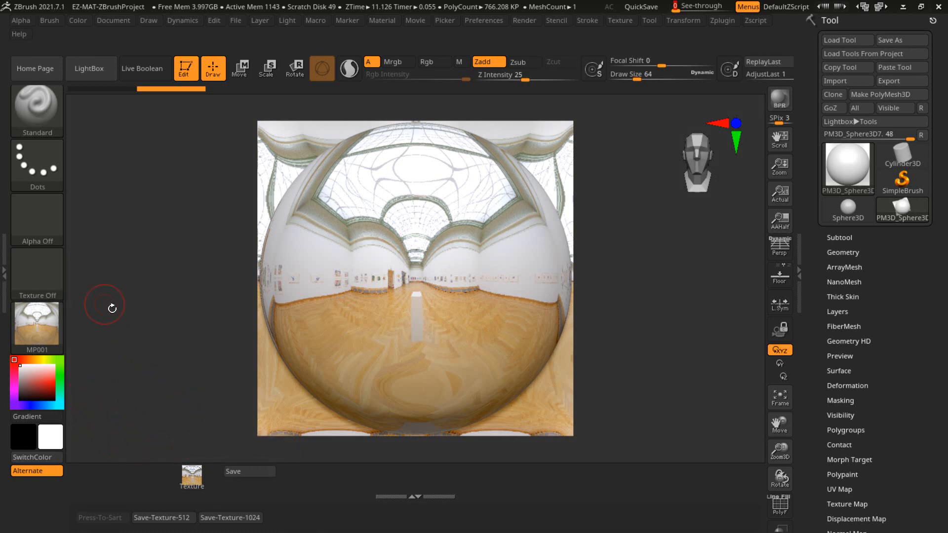
click(44, 318)
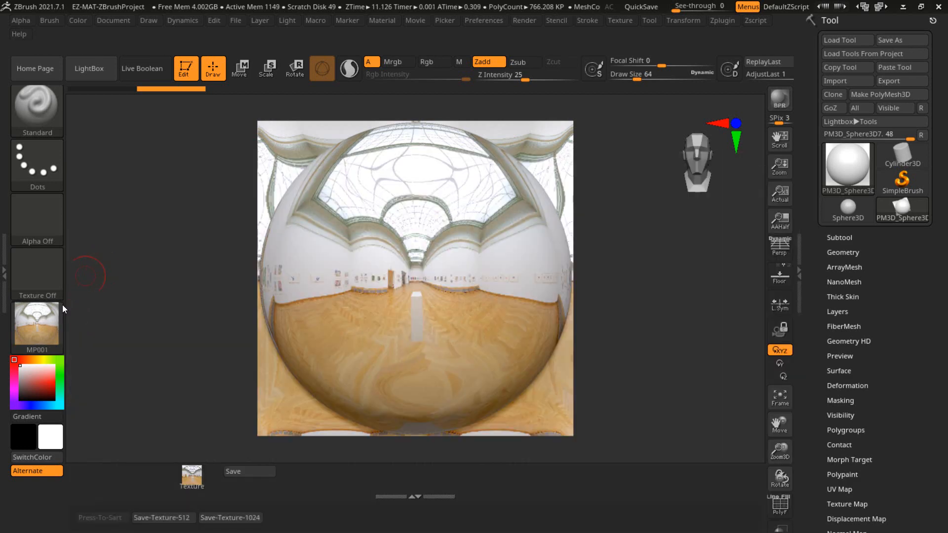
click(39, 323)
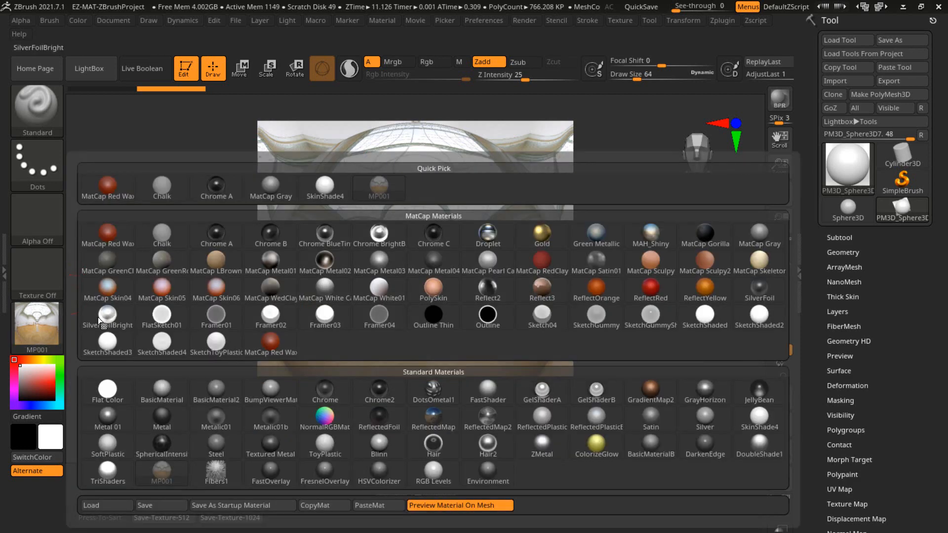
click(116, 232)
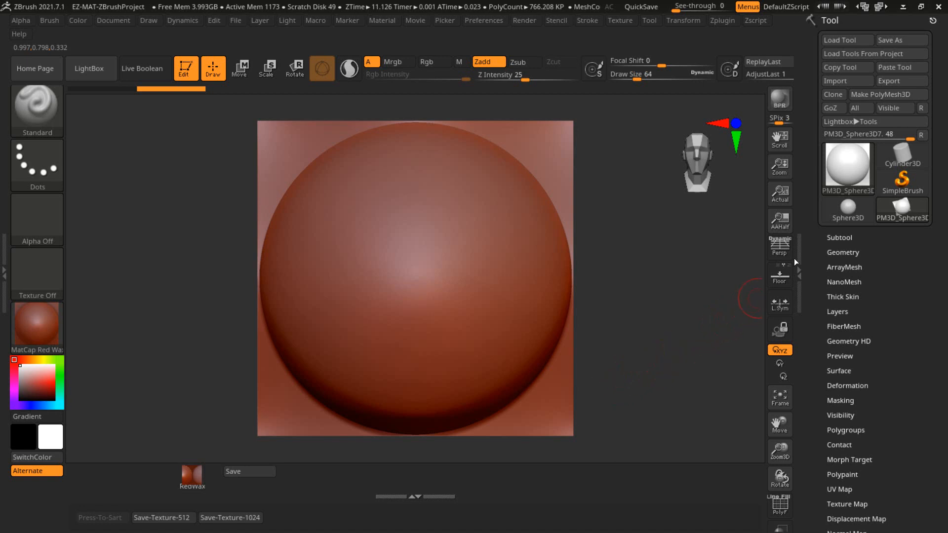
Step: Isolate the flat background plane, switch visibility to the sphere alone, and show the complete mesh again
click(843, 169)
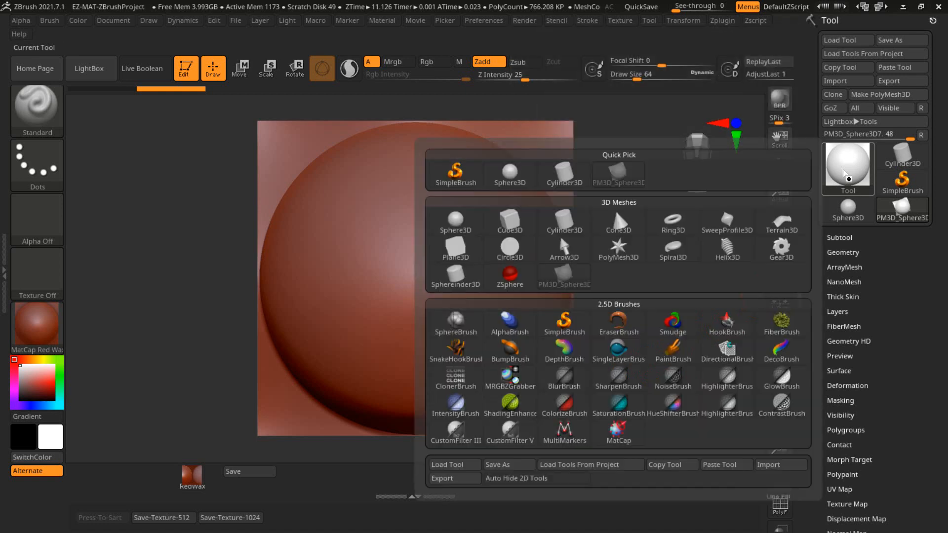
mouse_move(455, 224)
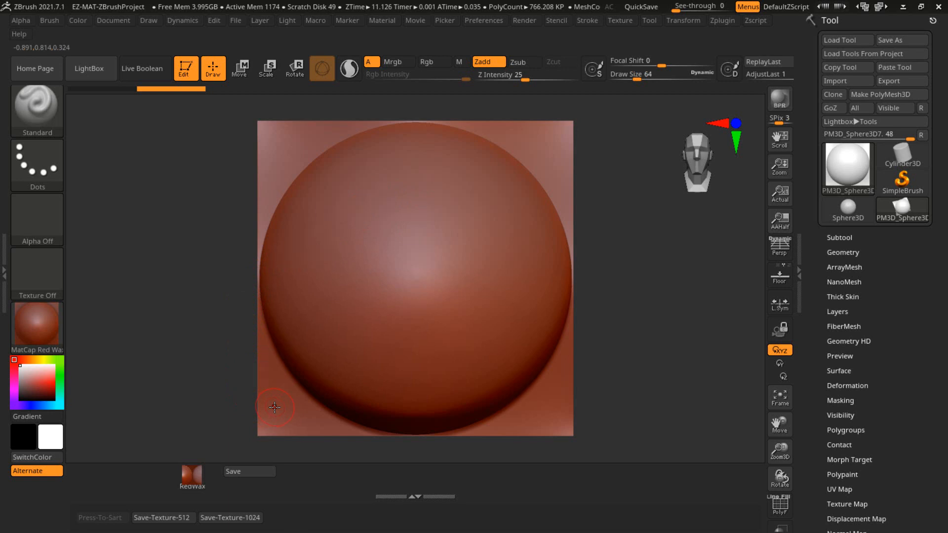
key(ctrl+shift)
key(ctrl+shift+z)
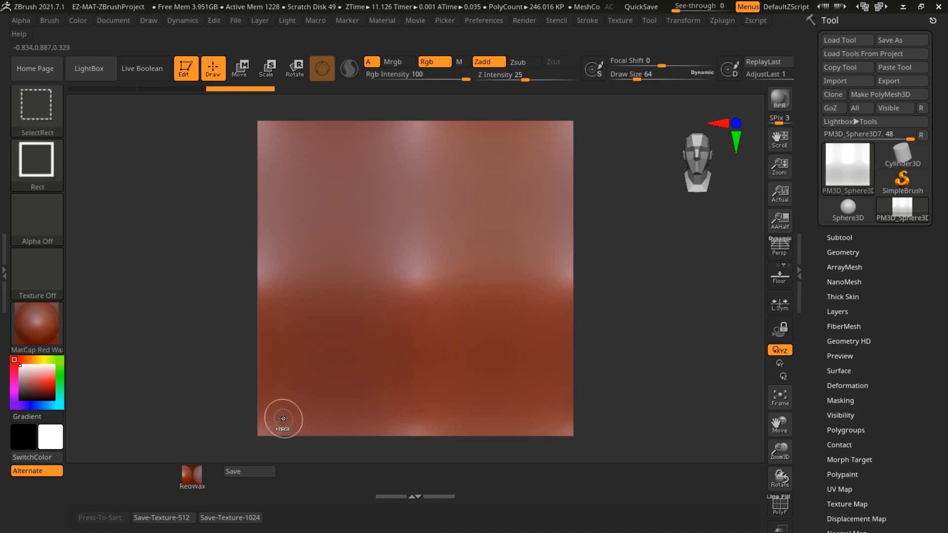
key(ctrl+shift+z)
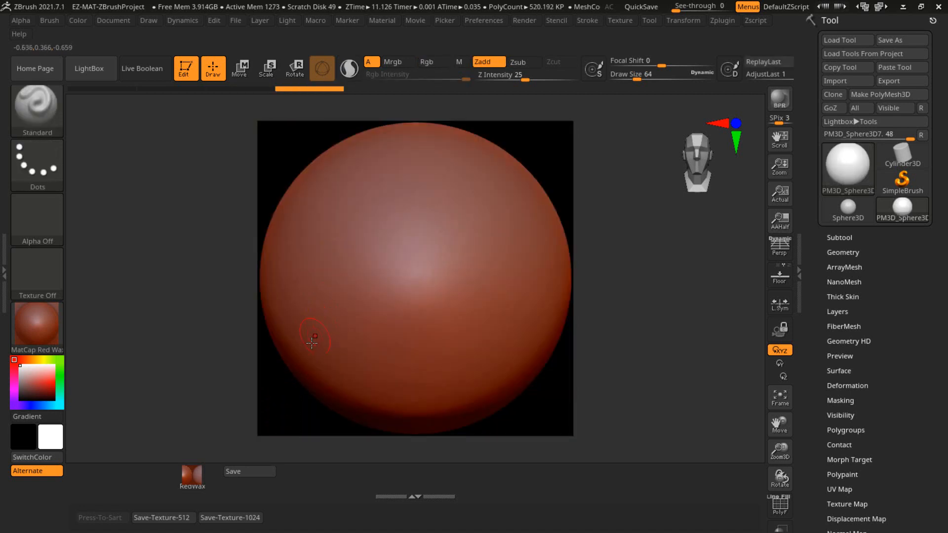
key(ctrl+shift)
ctrl+shift+click(290, 403)
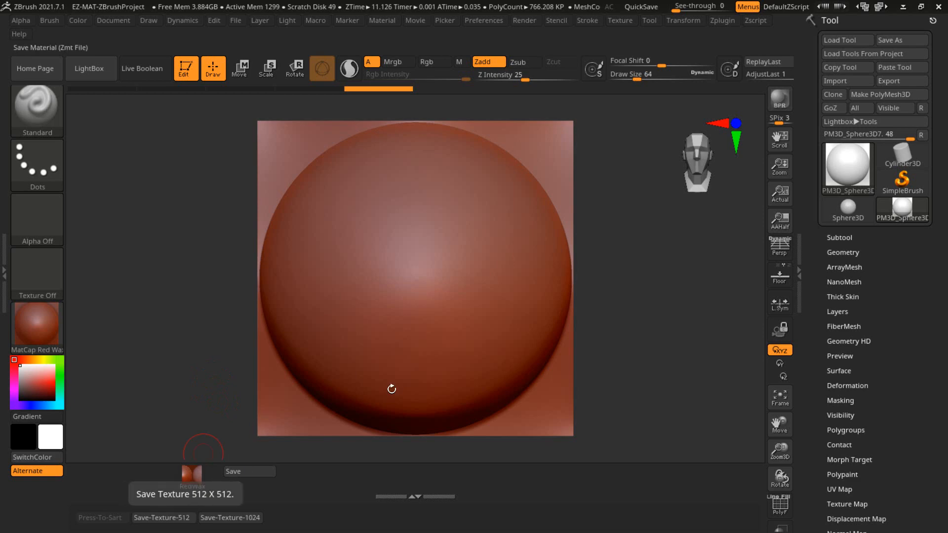
Step: Save the MatCap Red Wax reflection maps at 512 x 512 and check the PNG files through the window, returning See-through to 0
drag(684, 6, 648, 6)
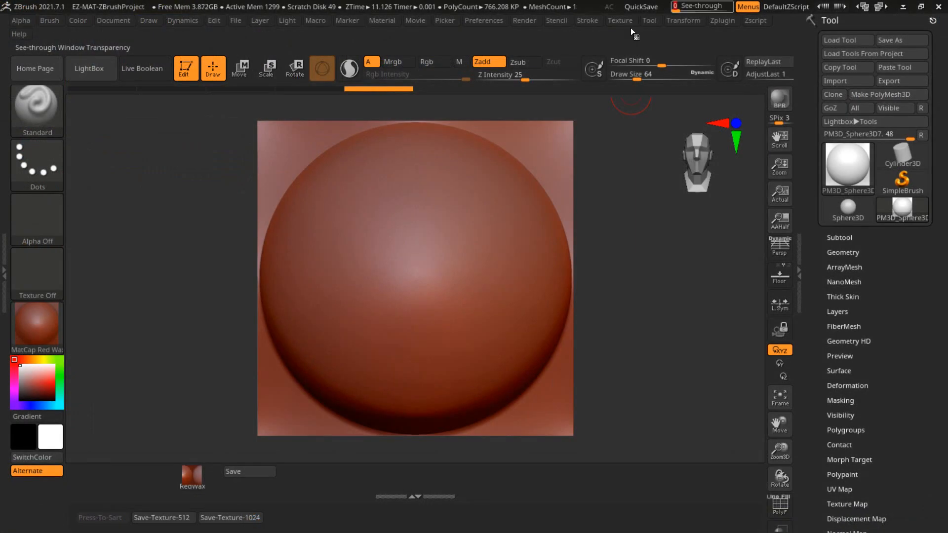
click(159, 518)
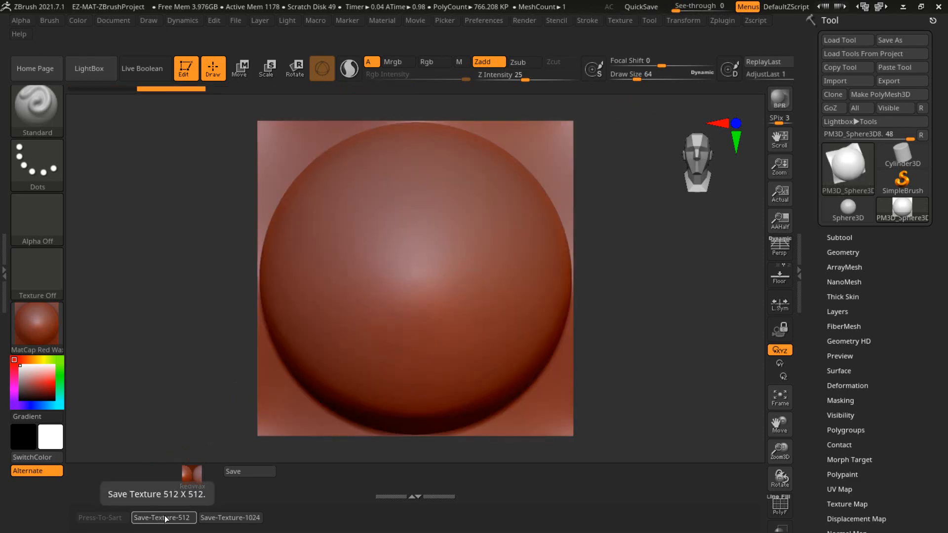
drag(676, 7, 739, 3)
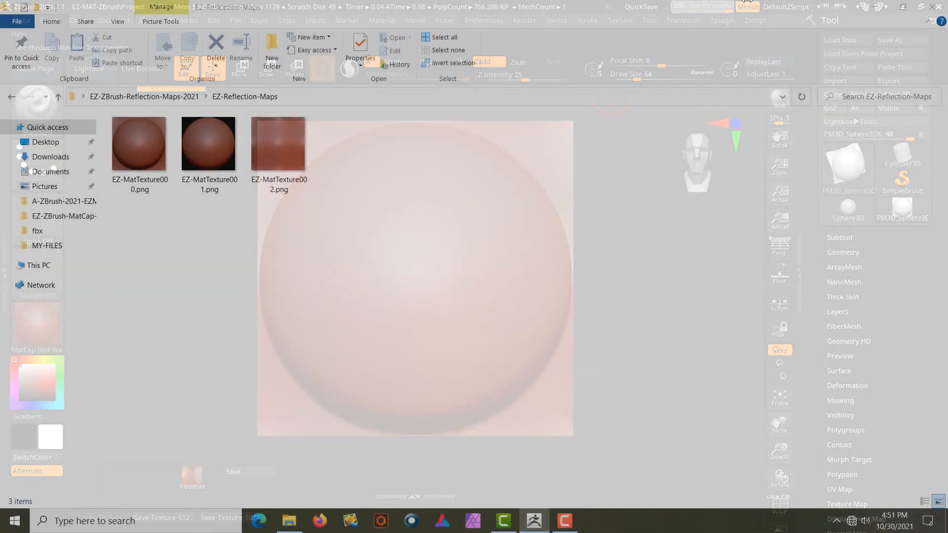
drag(732, 1, 672, 5)
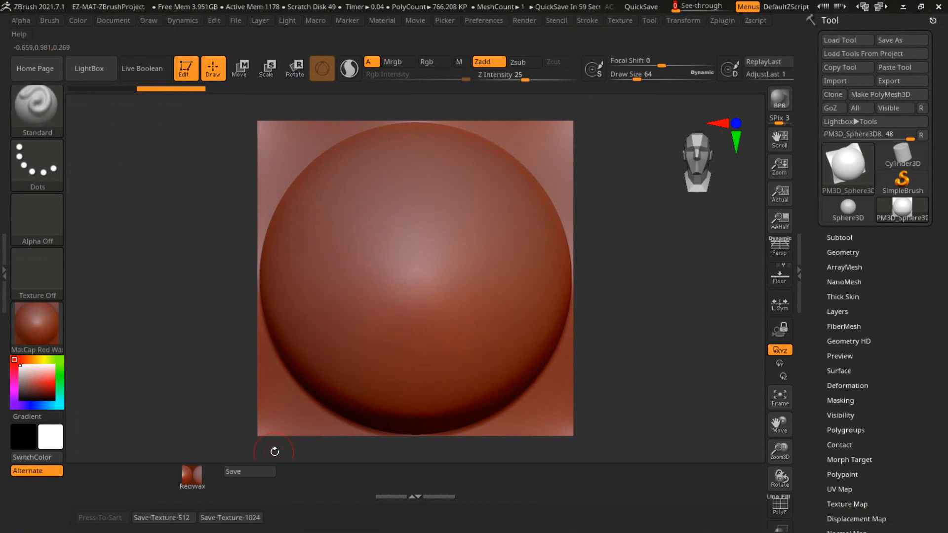
Step: Switch the active tool to Cylinder3D and replace it by pasting the copied sphere-and-plane tool
mouse_move(201, 471)
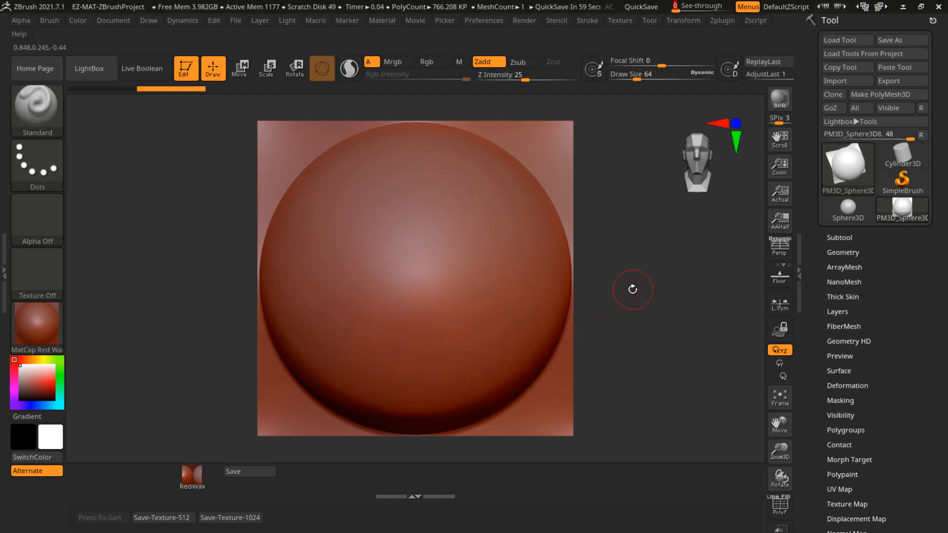
click(107, 518)
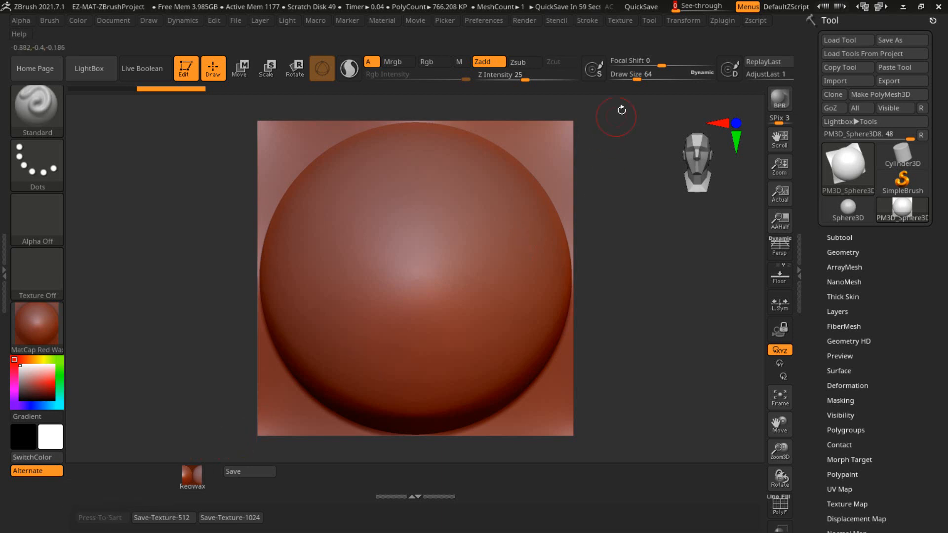
click(759, 21)
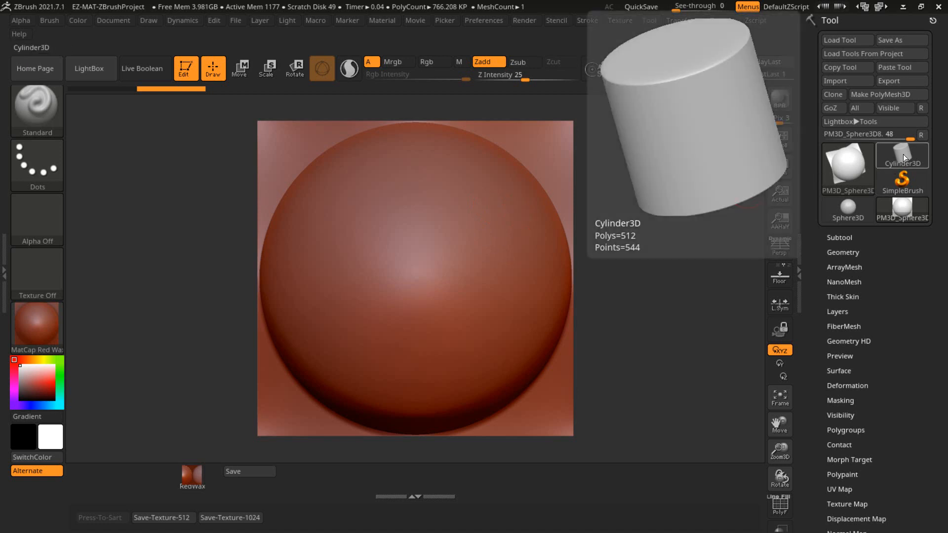
click(902, 154)
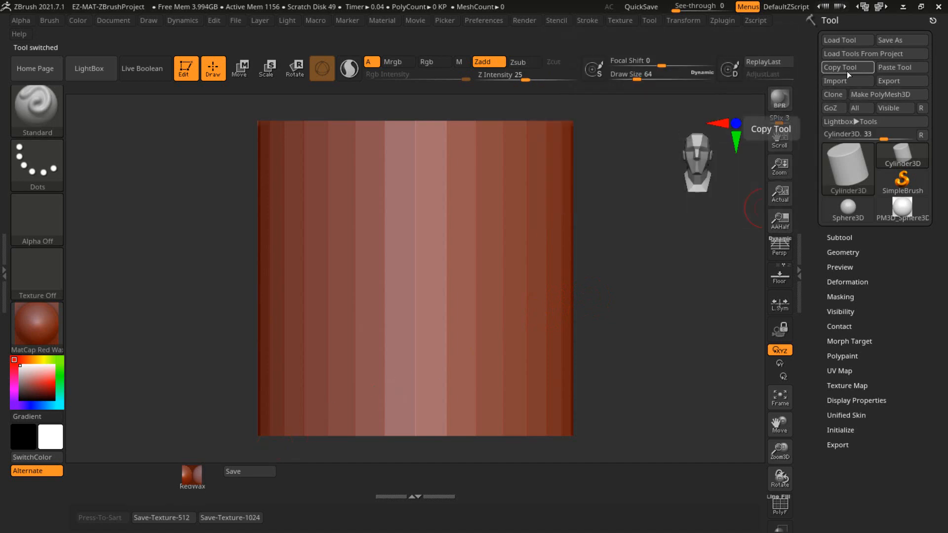
click(913, 68)
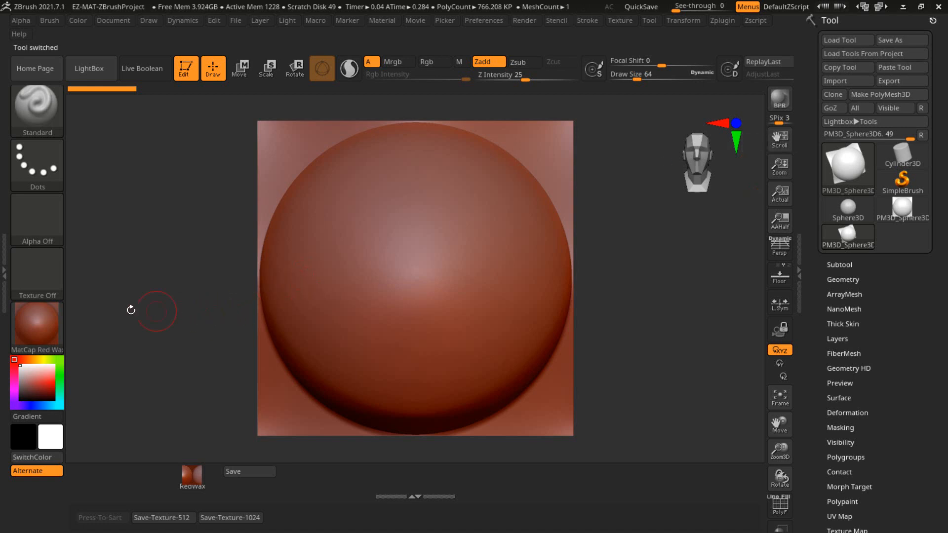
Step: Expand the Material palette's Modifiers and paste the copied reflection material over MatCap Red Wax
click(4, 269)
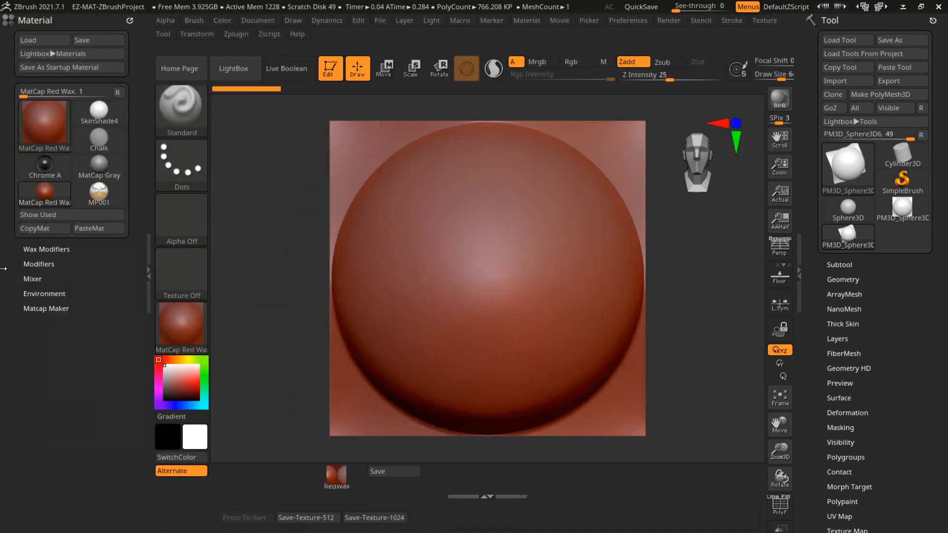
click(29, 263)
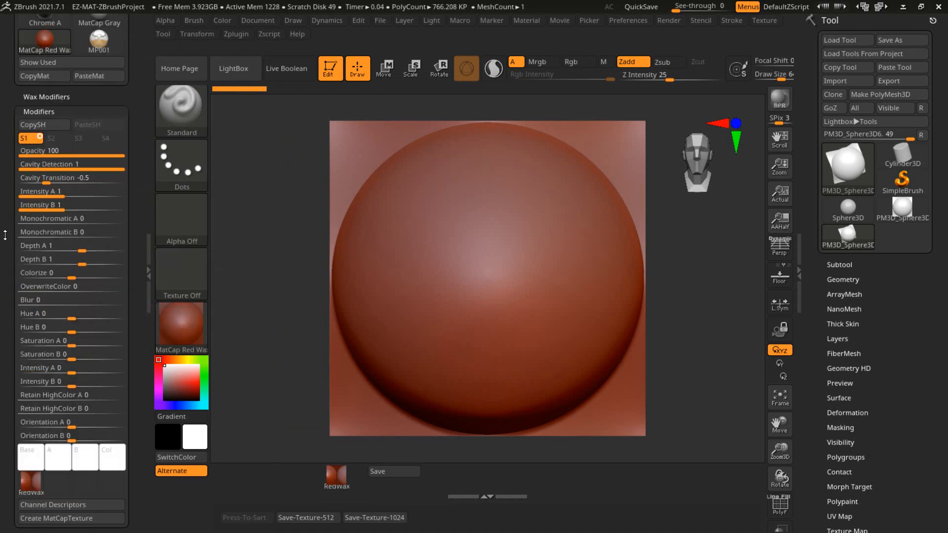
drag(5, 235, 5, 323)
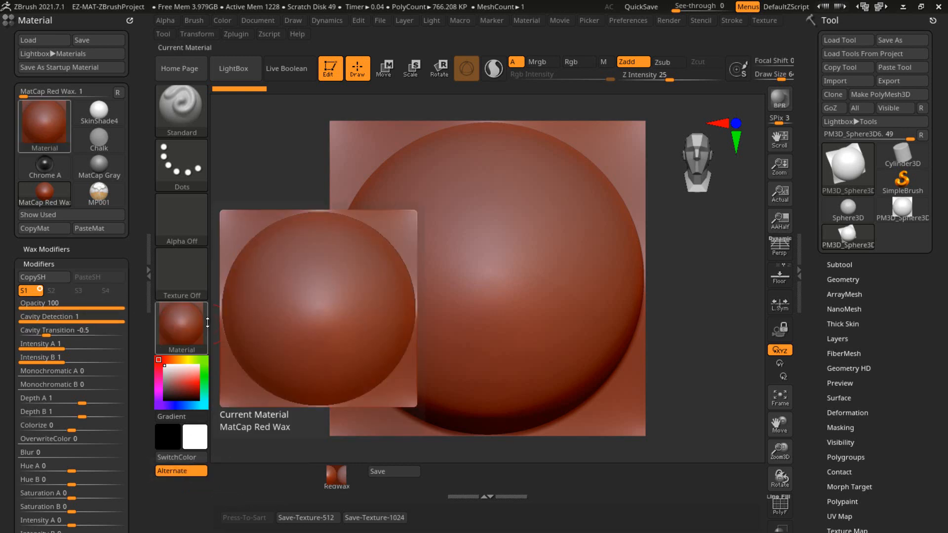
click(115, 230)
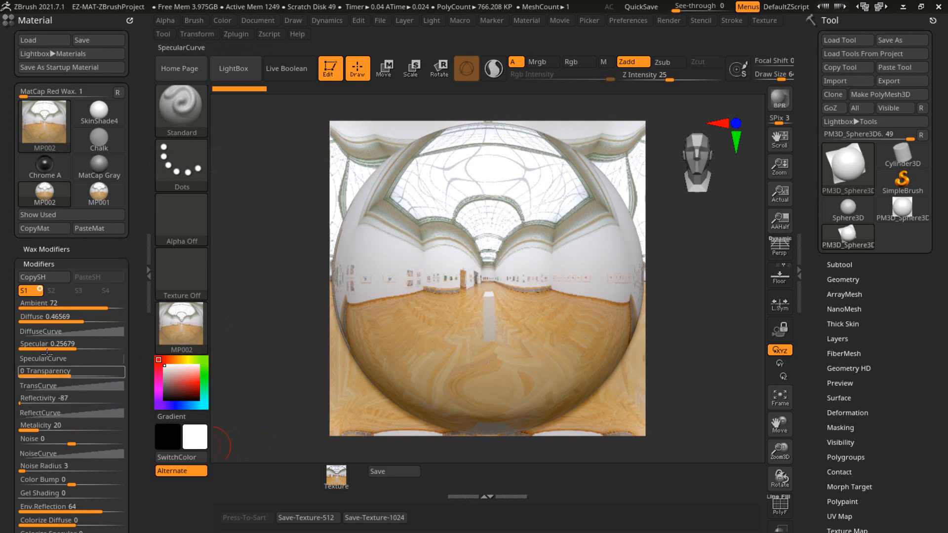
Step: Set the pasted material's Ambient to 0, Noise to about -0.76 and Noise Radius to 234
drag(10, 305, 8, 251)
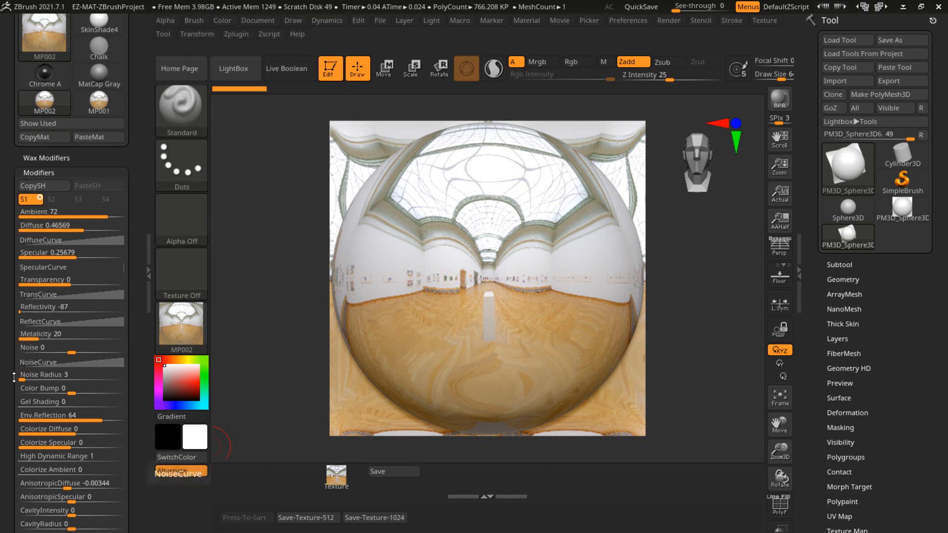
drag(6, 376, 21, 247)
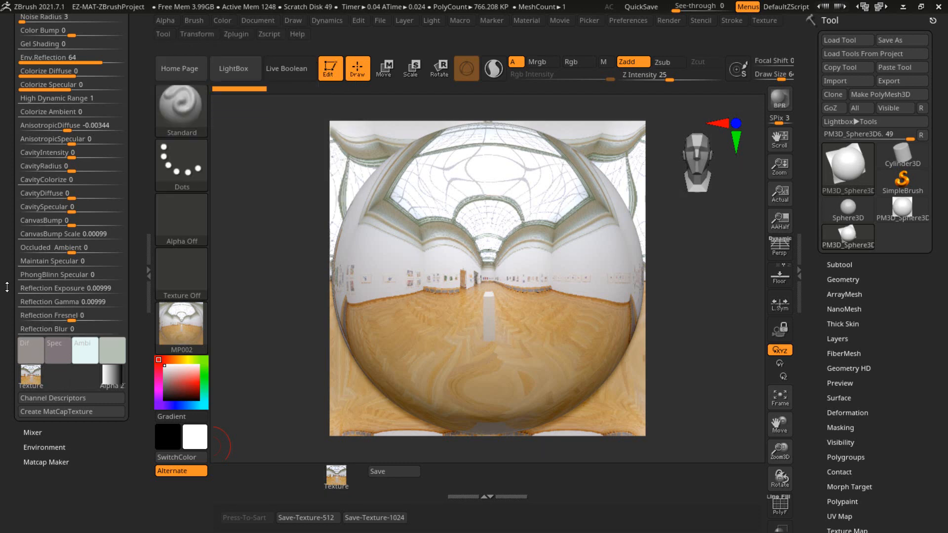
drag(7, 287, 5, 431)
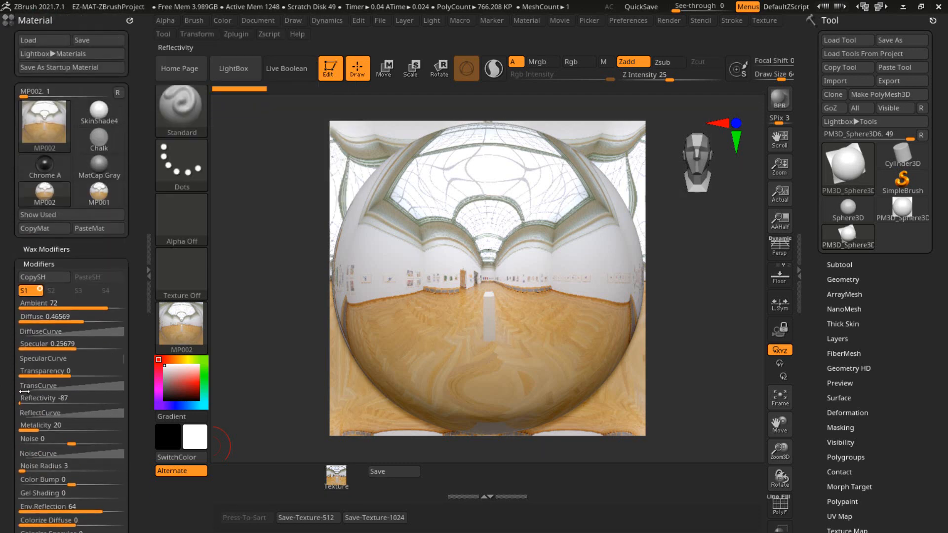
drag(54, 303, 14, 302)
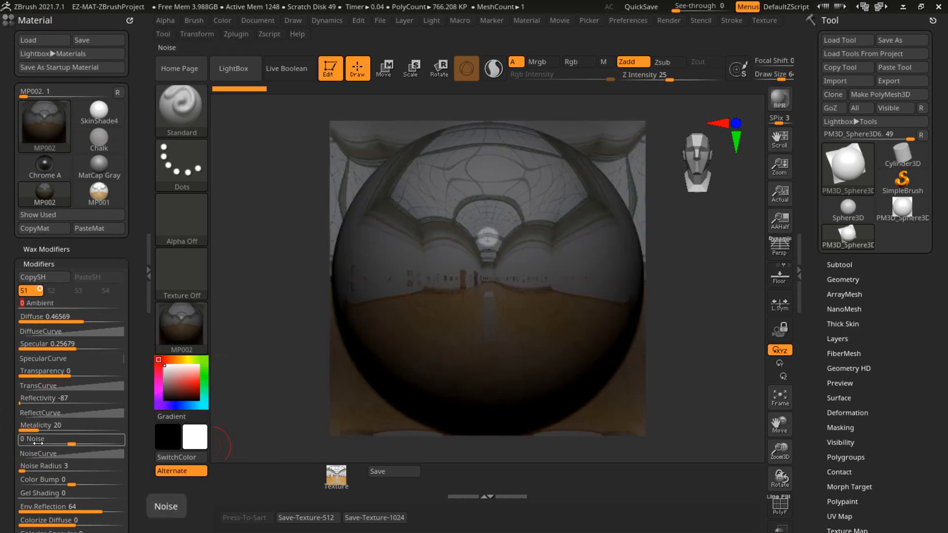
drag(55, 441, 92, 464)
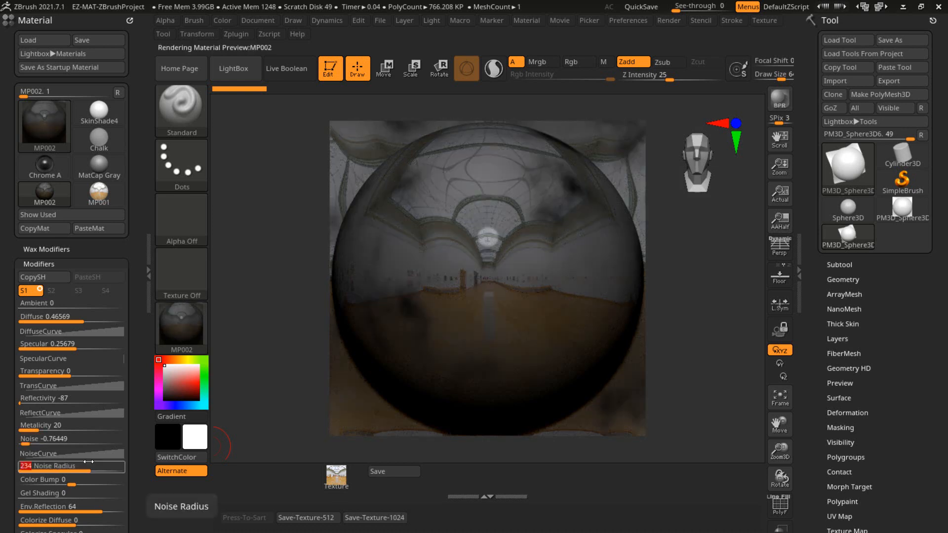
Step: Paste the copied reflection material over the current material to reset its modifiers, and review the whole Modifiers list
click(80, 229)
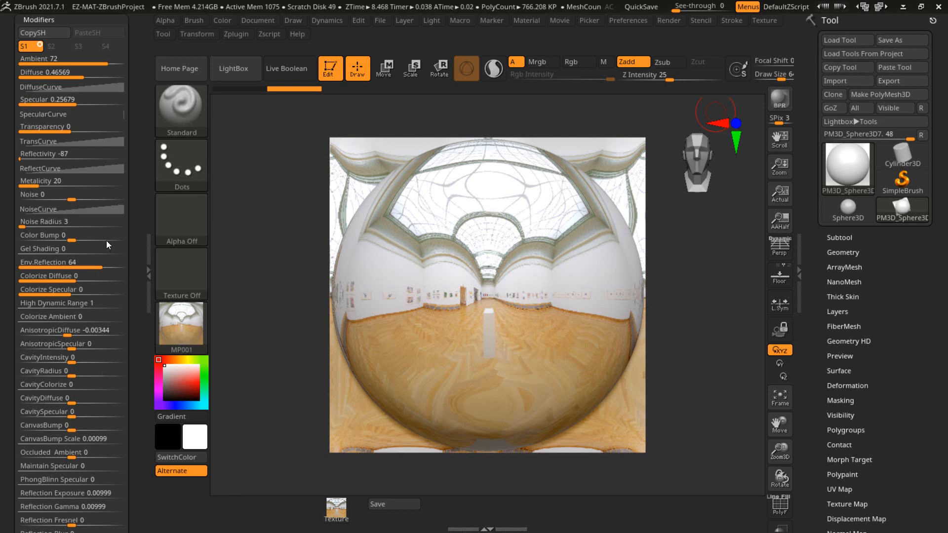
scroll(7, 198, up, 2)
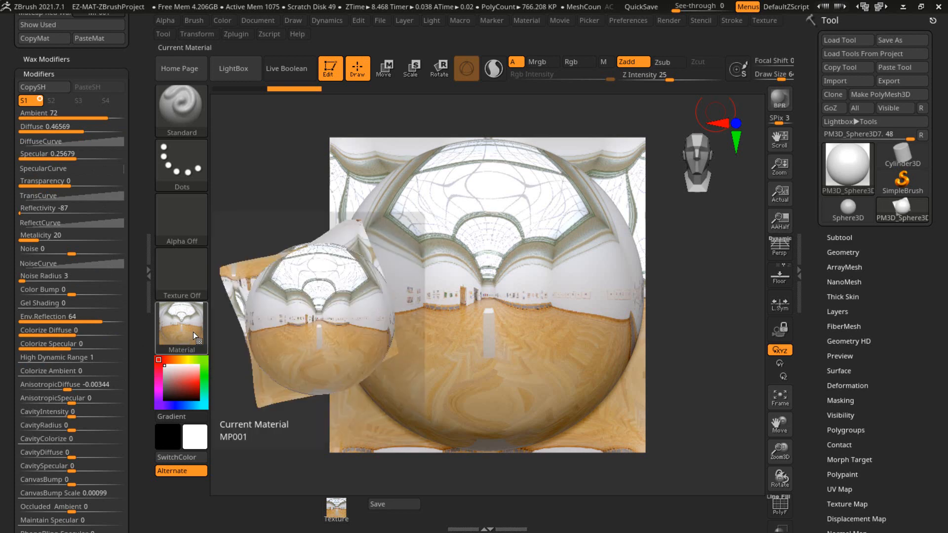
drag(10, 291, 29, 213)
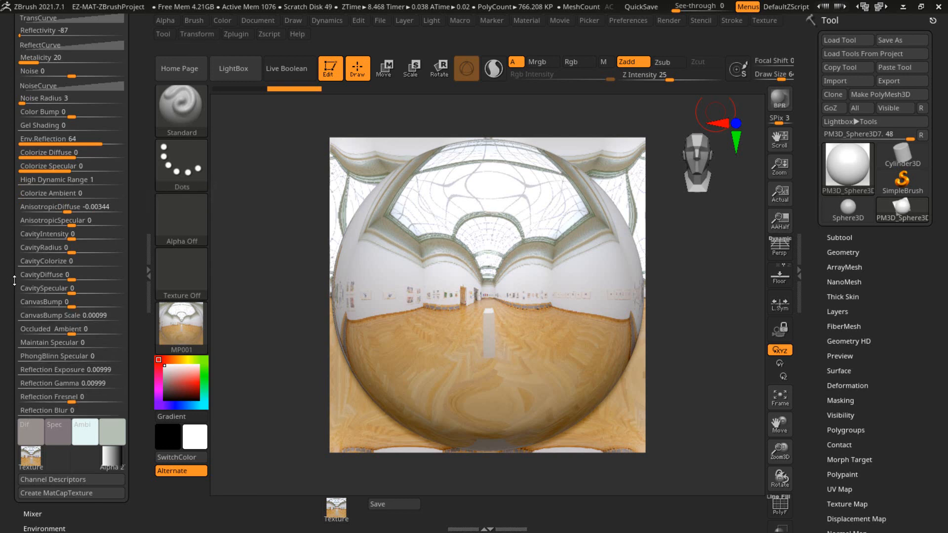
scroll(8, 247, up, 2)
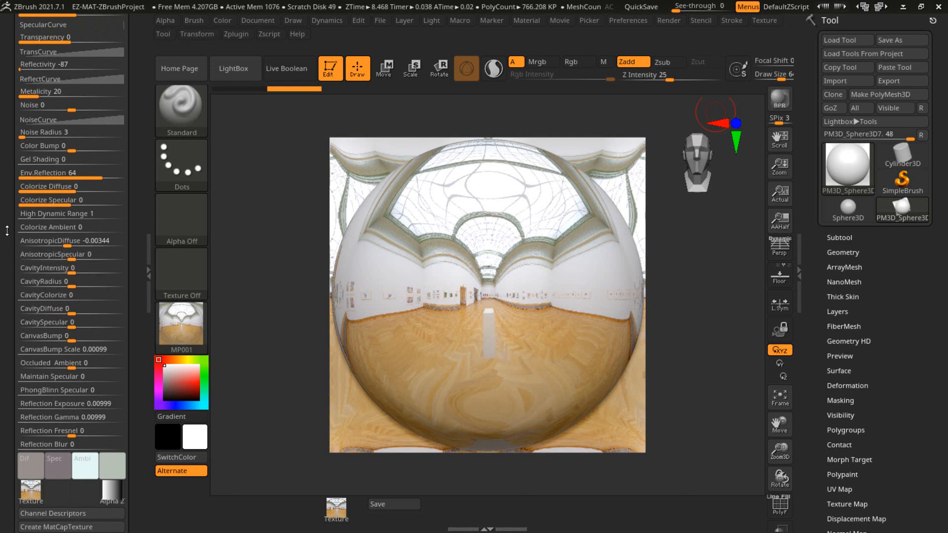
scroll(8, 230, up, 9)
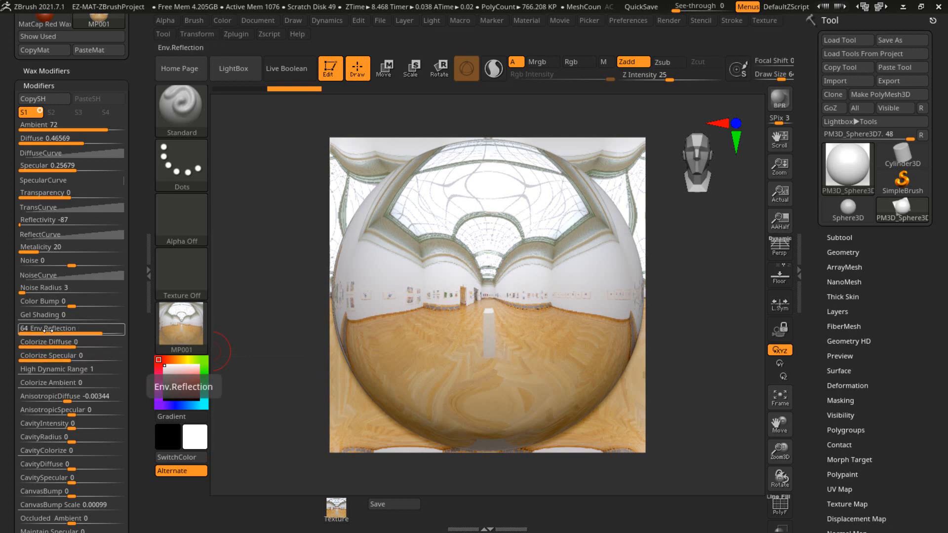
Step: Set Env.Reflection to 87, Colorize Specular to -55, Colorize Ambient to 3, AnisotropicDiffuse to about 0.087 and AnisotropicSpecular to about 0.139
drag(48, 327, 113, 327)
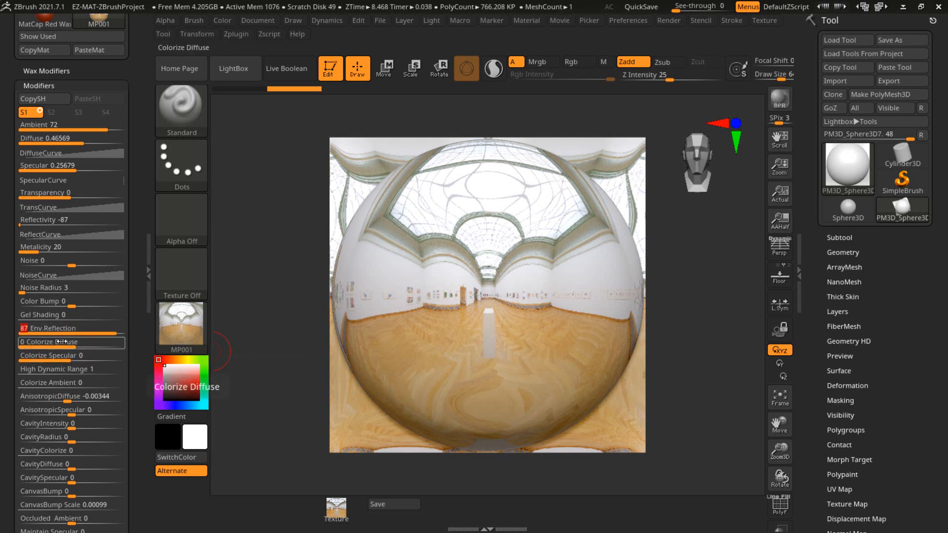
drag(60, 356, 91, 407)
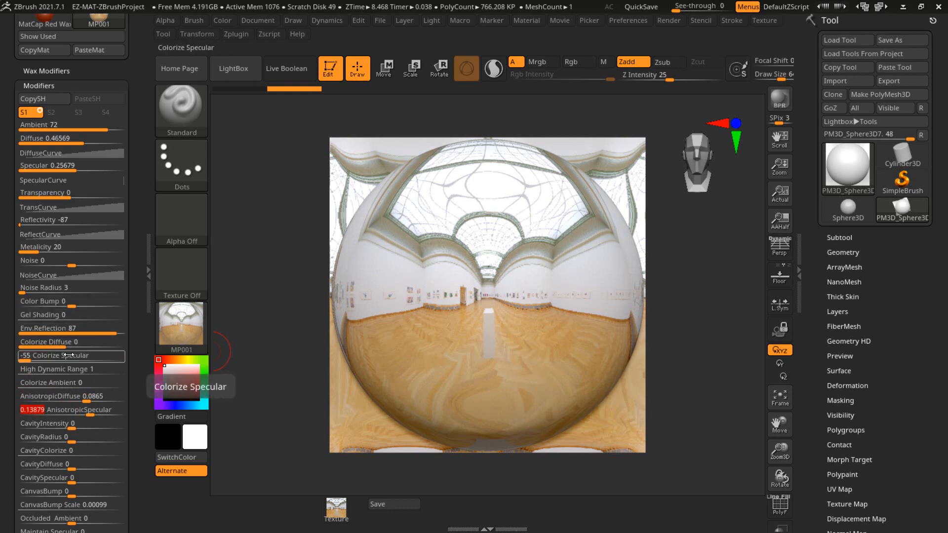
drag(68, 379, 41, 378)
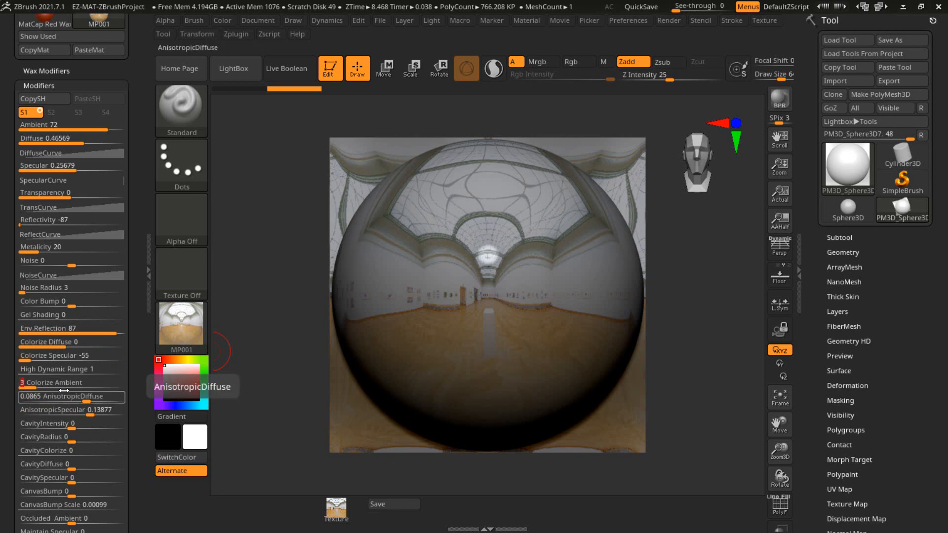
mouse_move(47, 384)
mouse_down()
mouse_move(68, 384)
mouse_move(50, 379)
mouse_up()
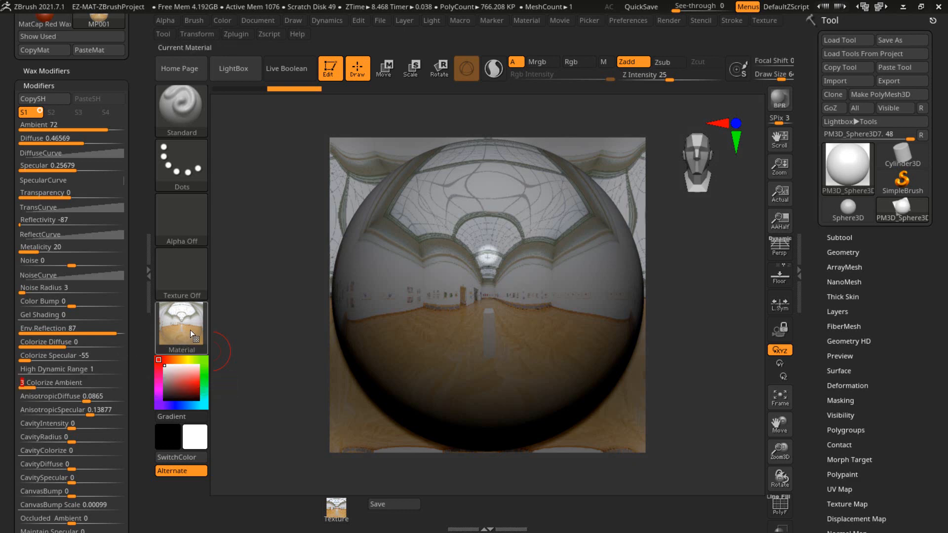
mouse_move(190, 330)
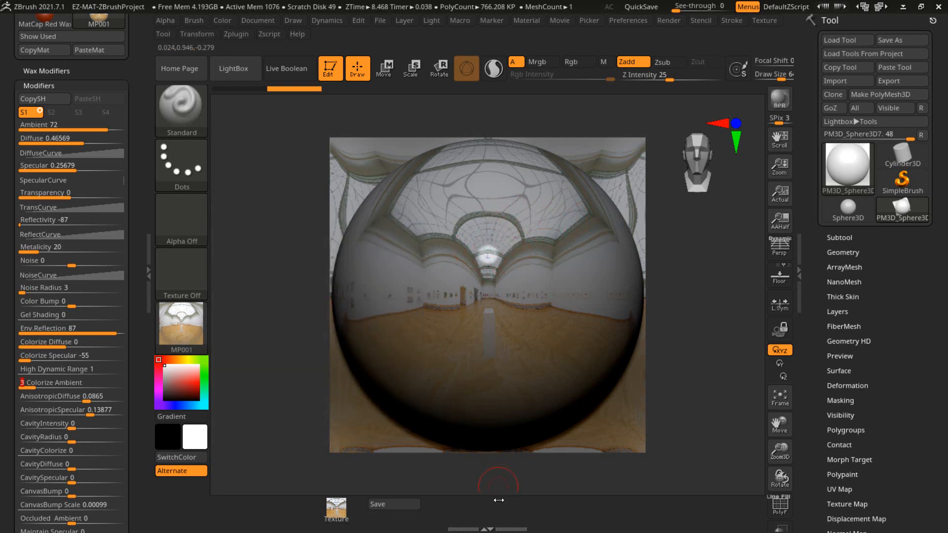
Step: Save the material as MP004.zmt in the EZ-ZBrush-Reflection-Maps-2021 Materials folder and save its texture maps at 512
drag(484, 475, 484, 442)
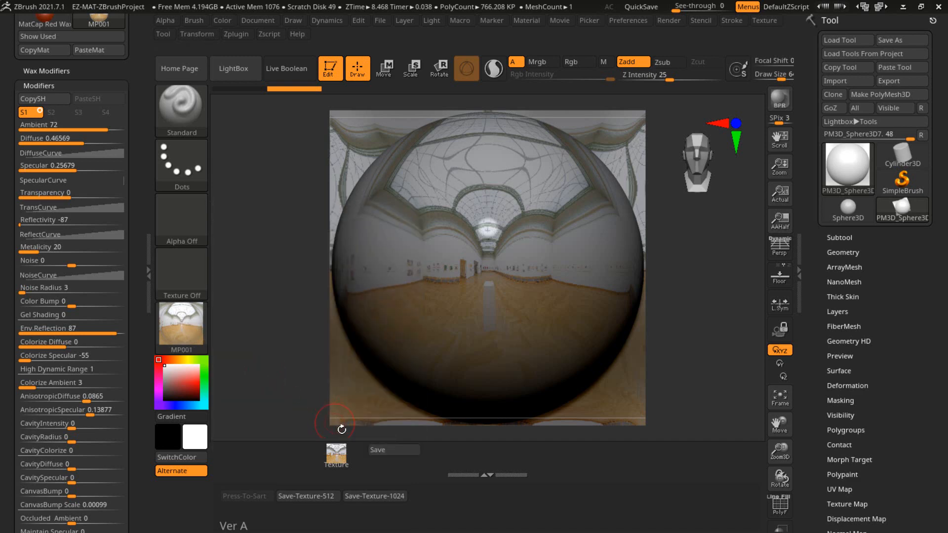
click(373, 450)
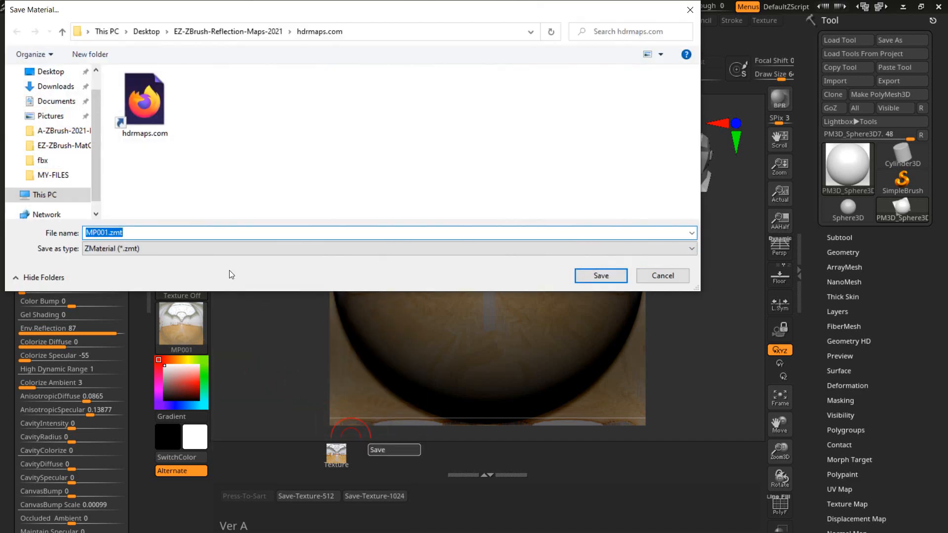
click(239, 33)
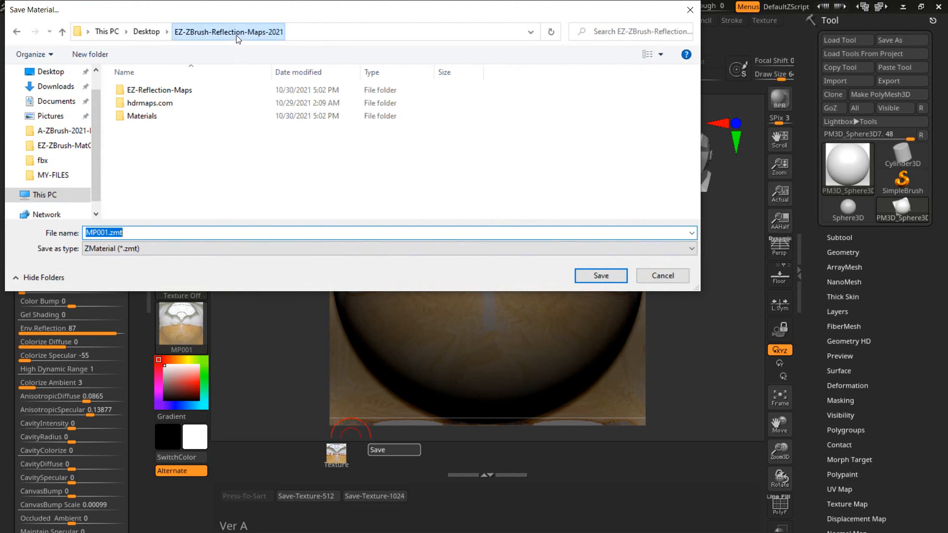
double_click(150, 116)
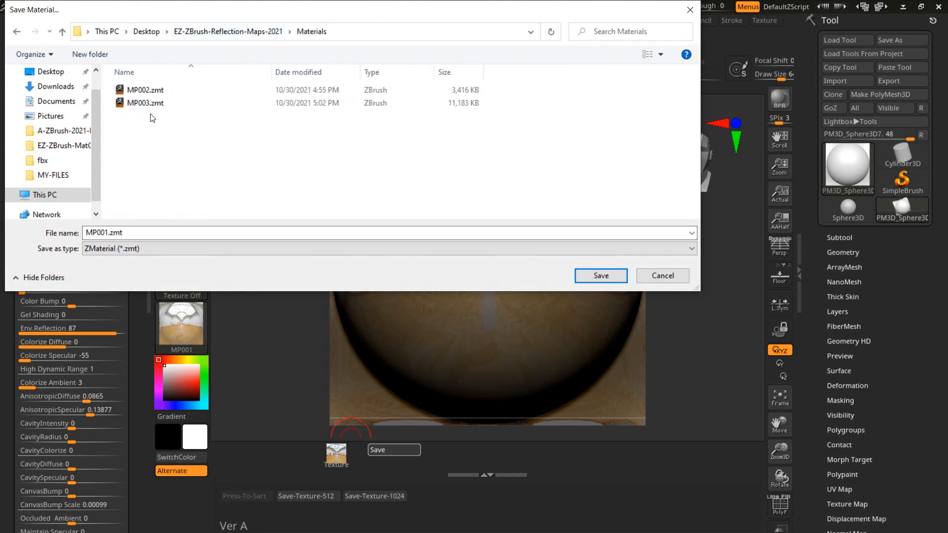
click(153, 105)
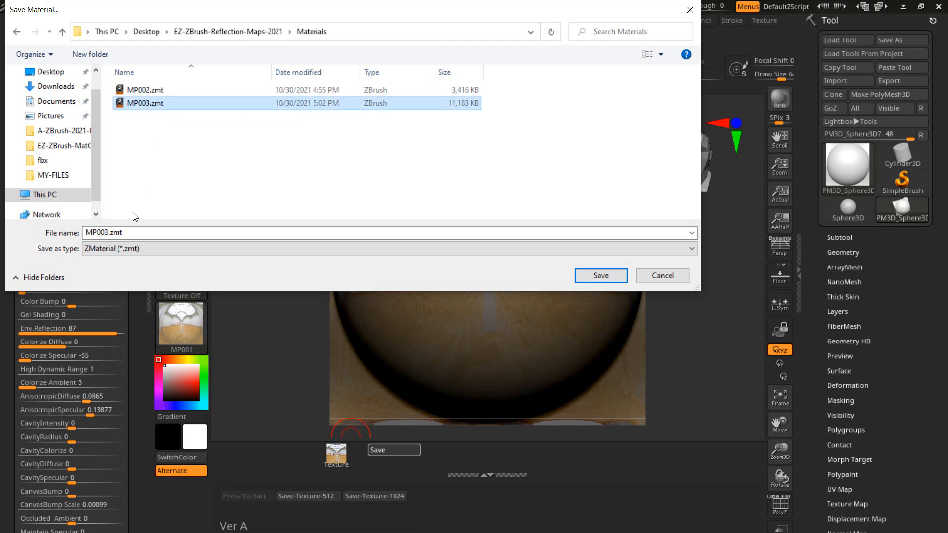
click(109, 232)
double_click(108, 232)
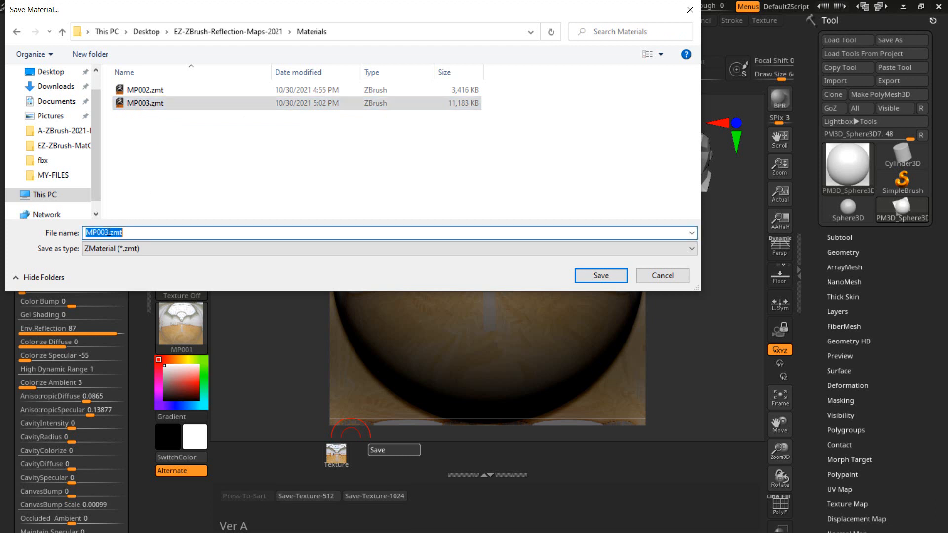
click(109, 232)
text(4)
click(599, 275)
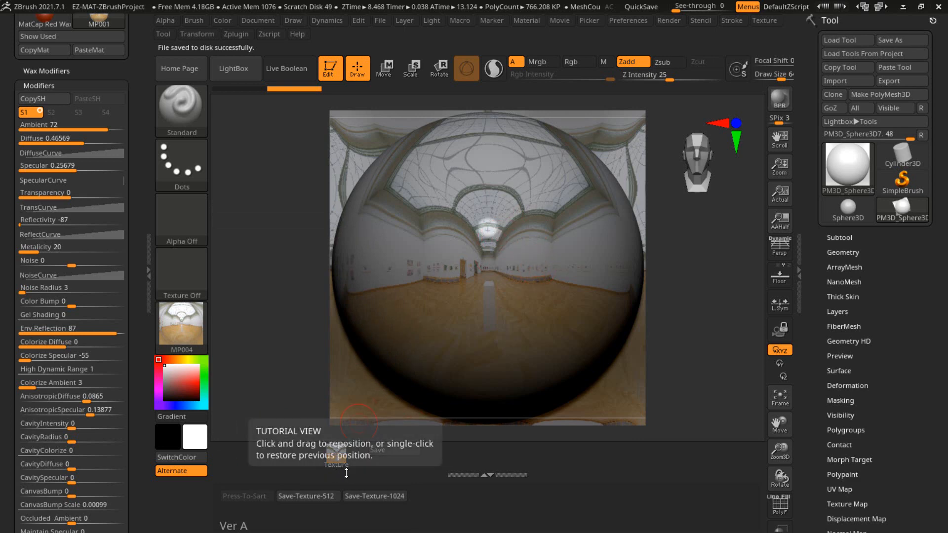
click(333, 497)
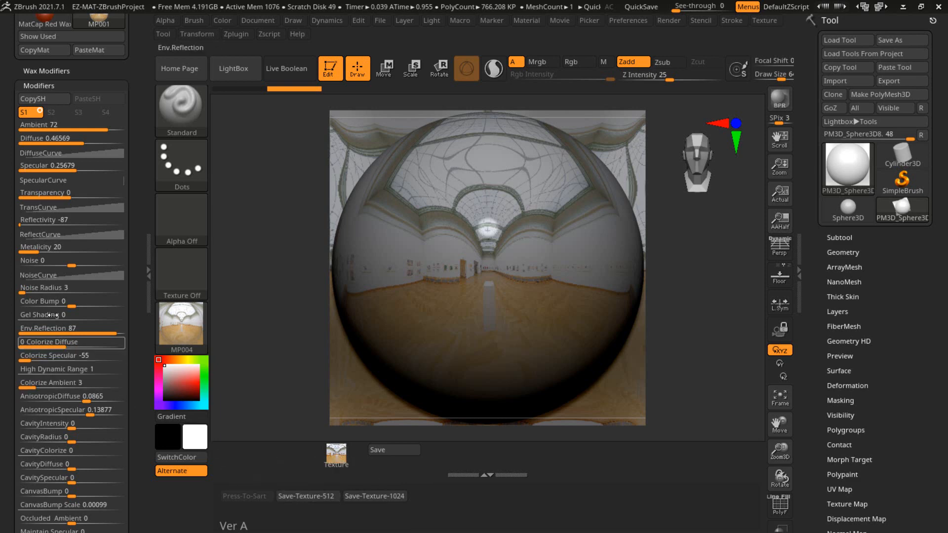
Step: Paste the copied reflection material over MP004 and replace its texture with hdre_055_2K
drag(12, 187, 13, 240)
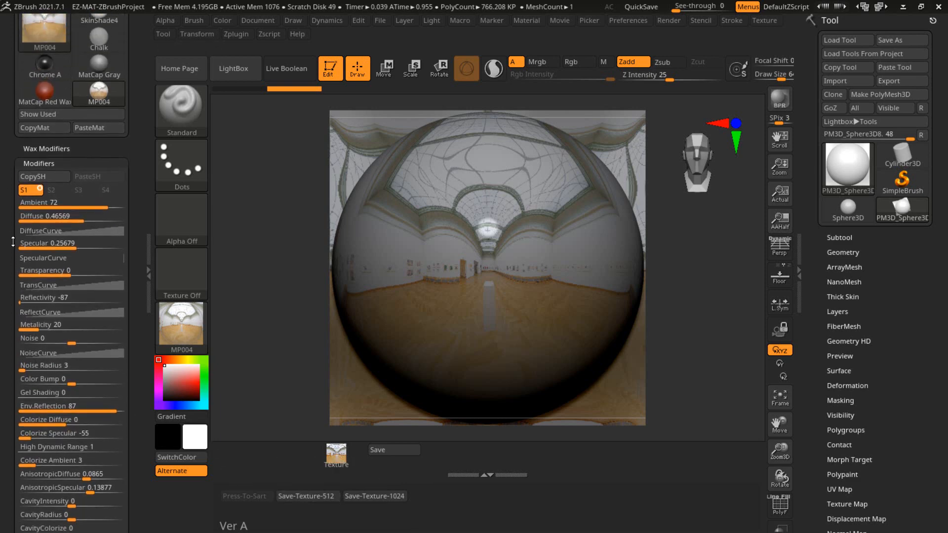
click(99, 129)
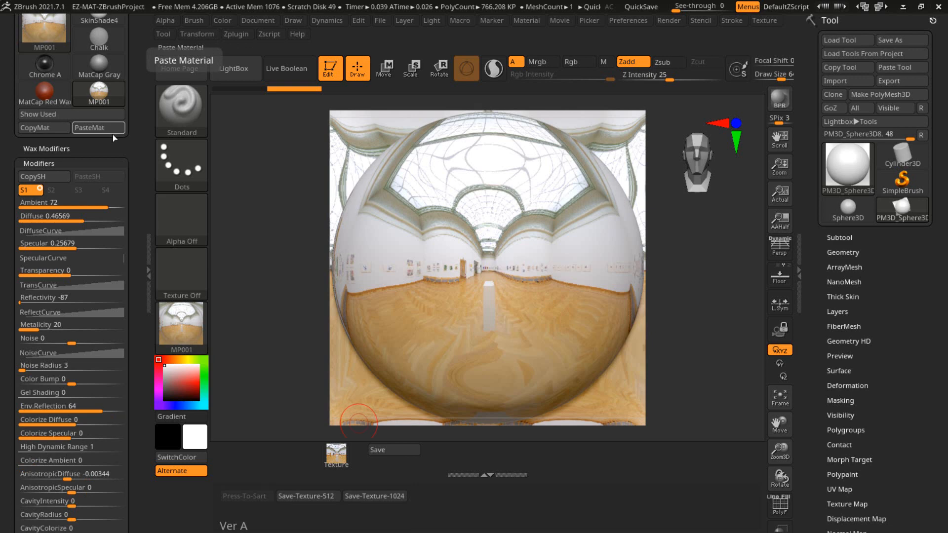
click(342, 458)
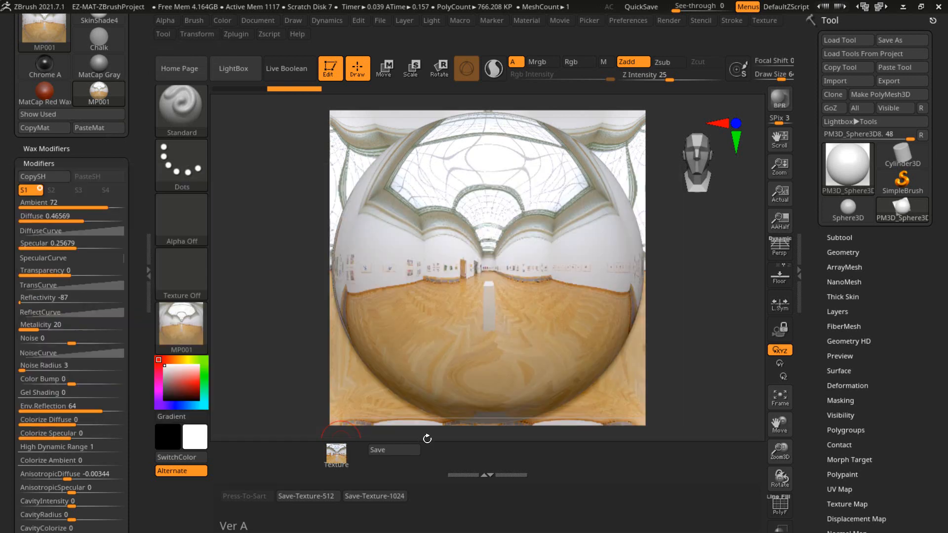
click(337, 453)
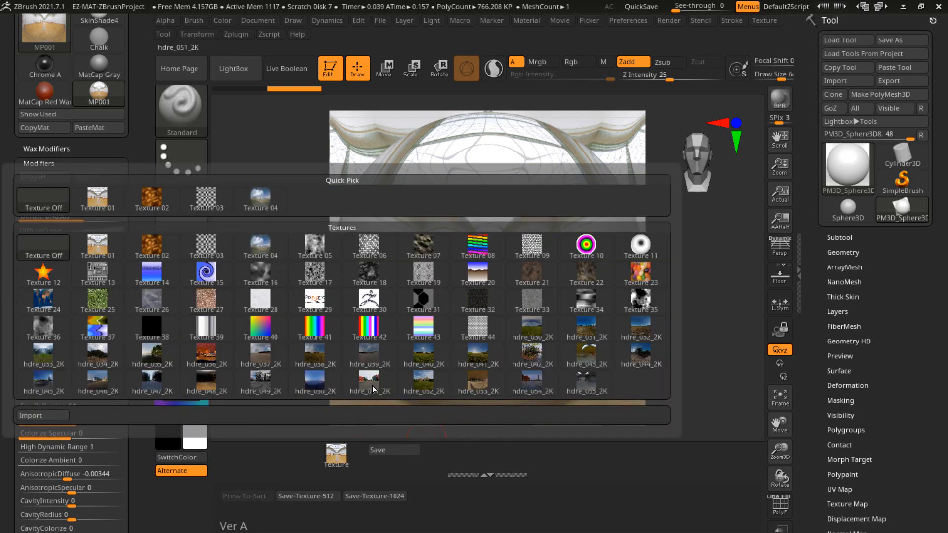
click(581, 383)
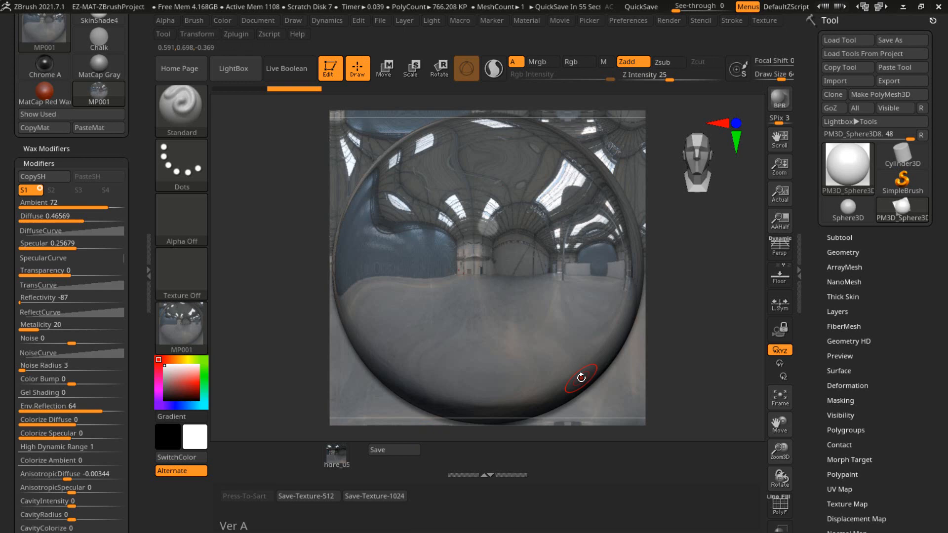
Step: Switch the material to MAH_Shiny and inspect the textures used by its S2 and S1 shaders
click(188, 323)
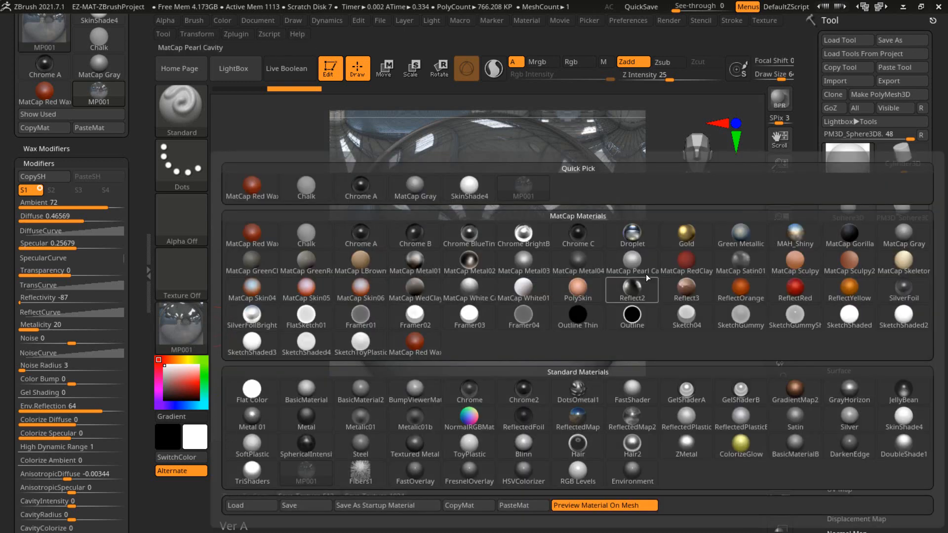
mouse_move(799, 240)
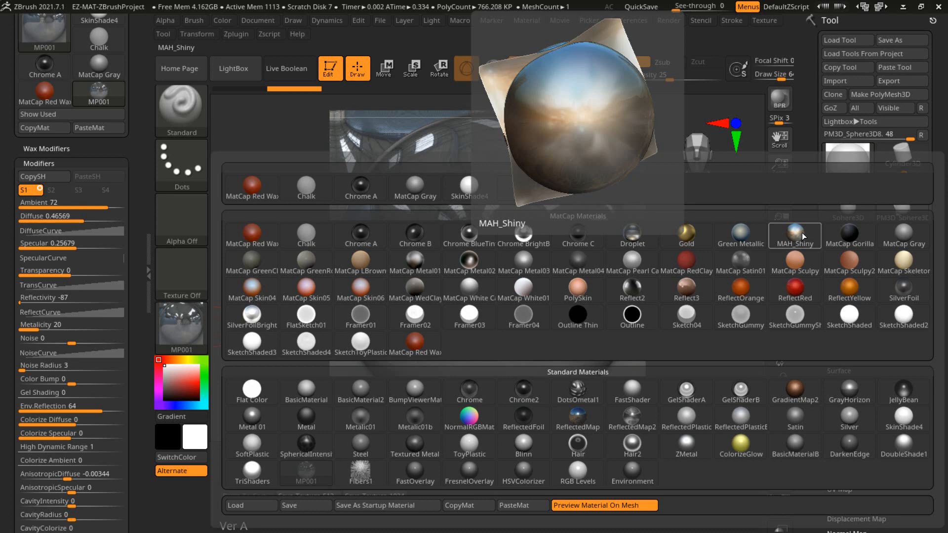
click(799, 237)
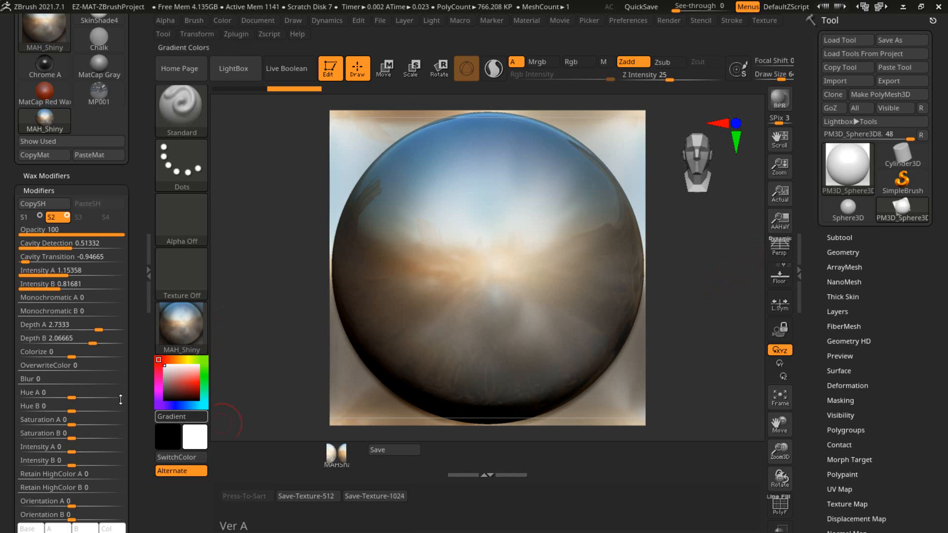
drag(9, 335, 9, 278)
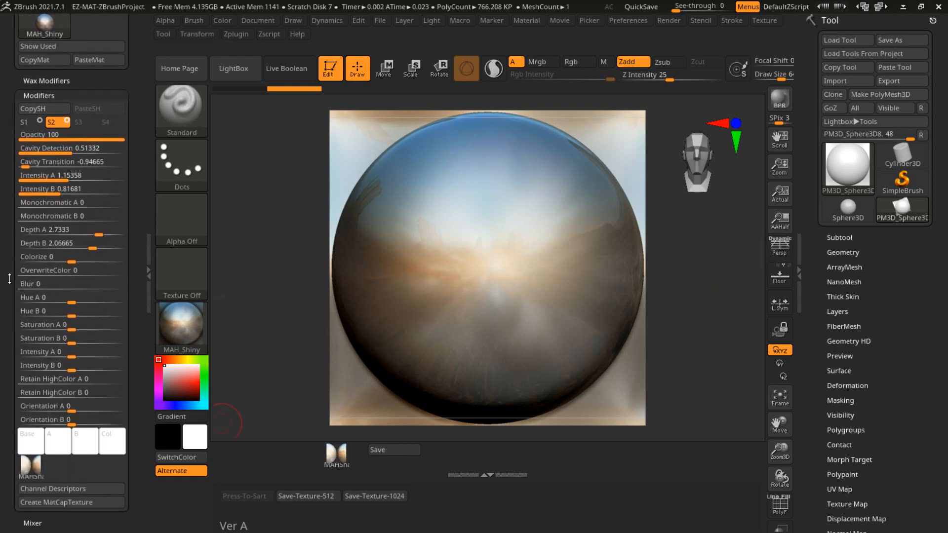
mouse_move(333, 452)
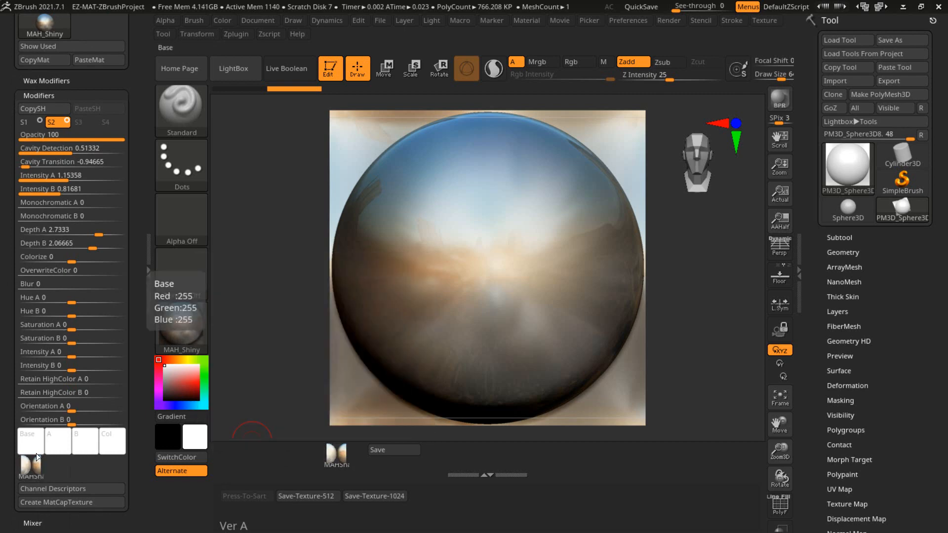
mouse_move(37, 466)
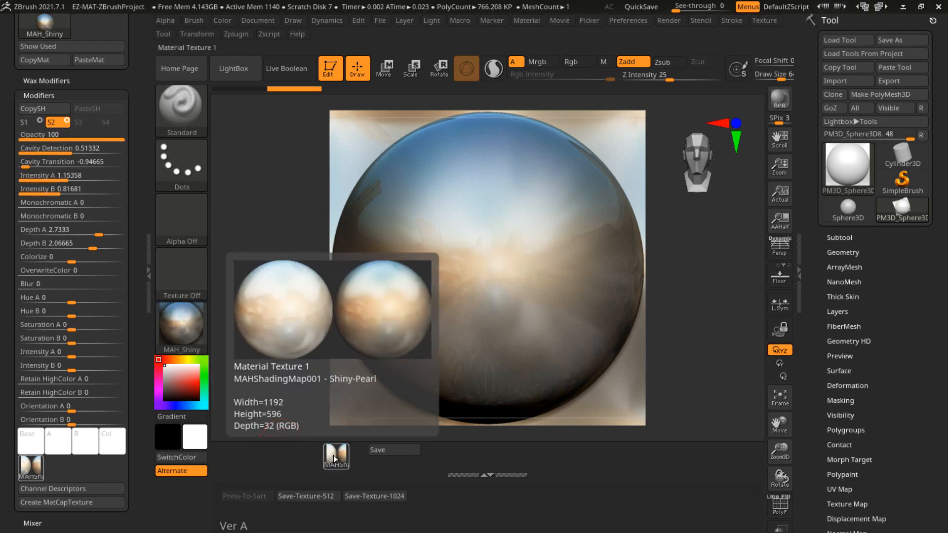
click(33, 122)
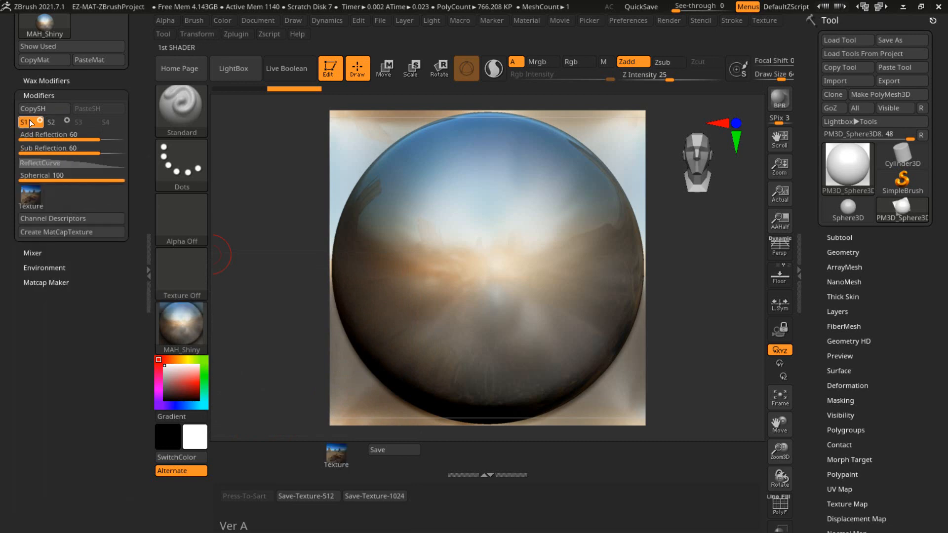
mouse_move(334, 457)
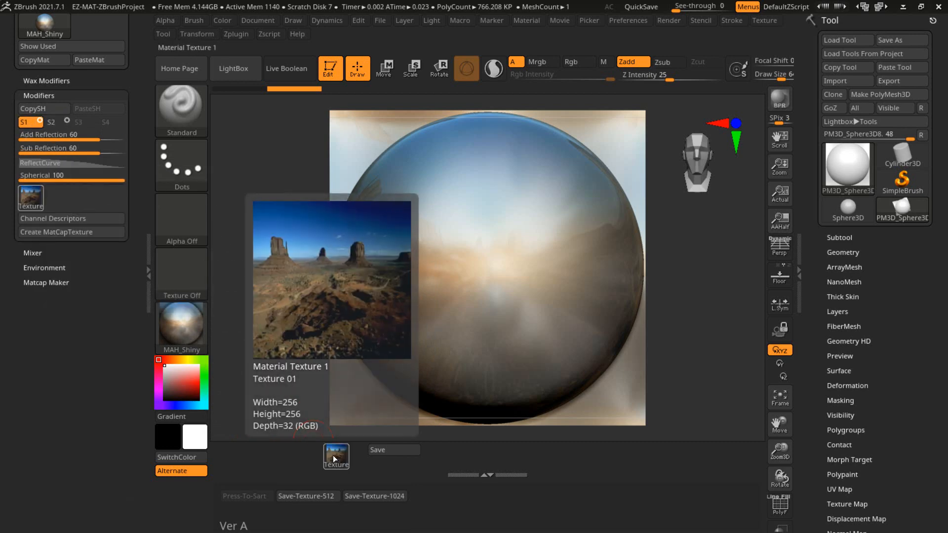
Step: Activate the S2 shader of MAH_Shiny and replace its texture with hdre_055_2K
click(49, 122)
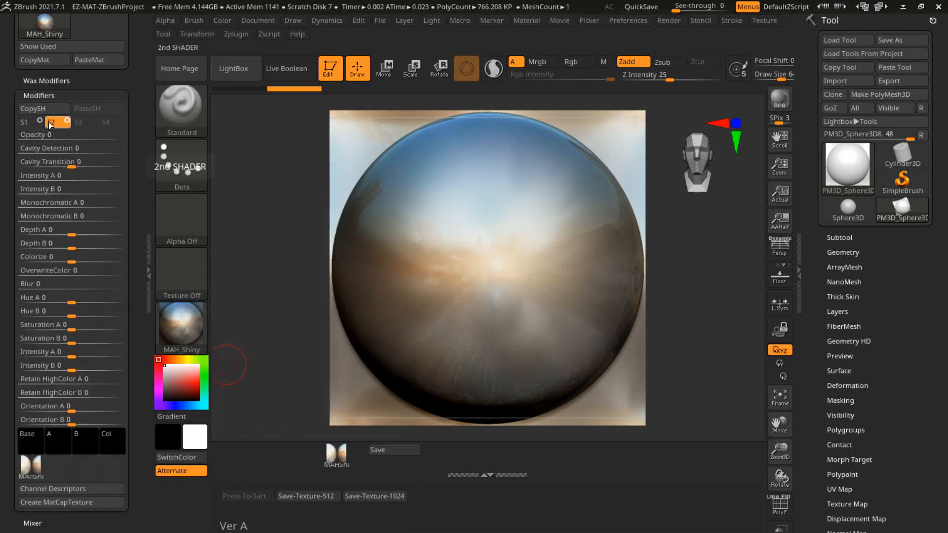
click(332, 454)
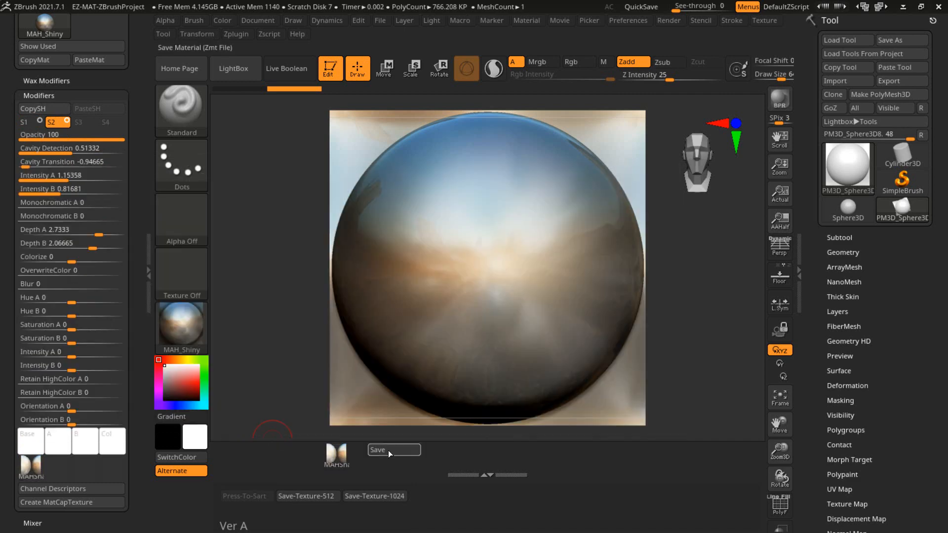
click(335, 461)
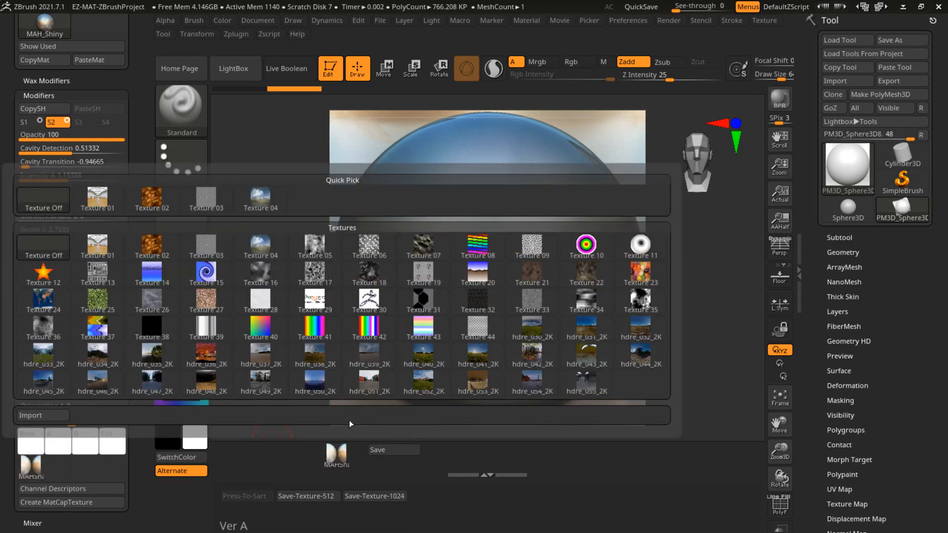
click(577, 387)
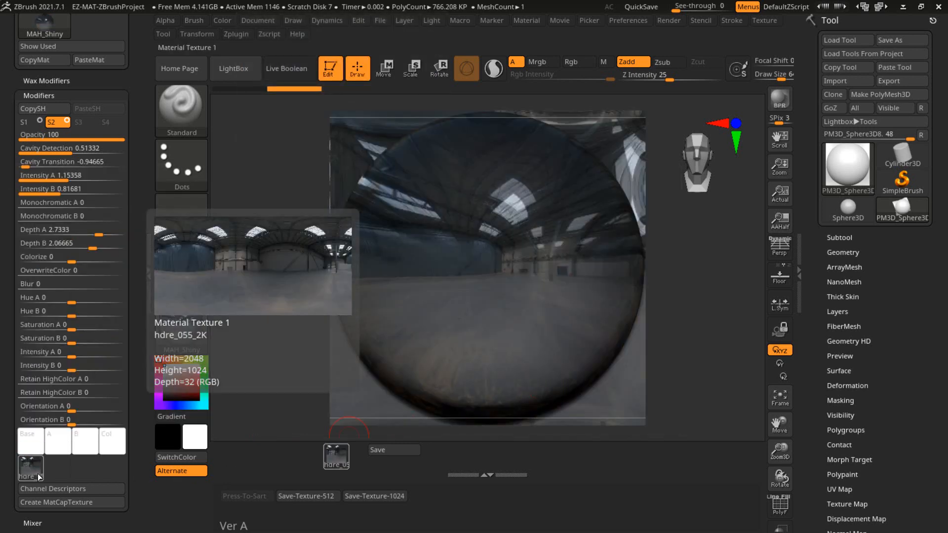
Step: Activate the S1 shader of MAH_Shiny and replace its texture with Texture 12, the orange star
click(25, 121)
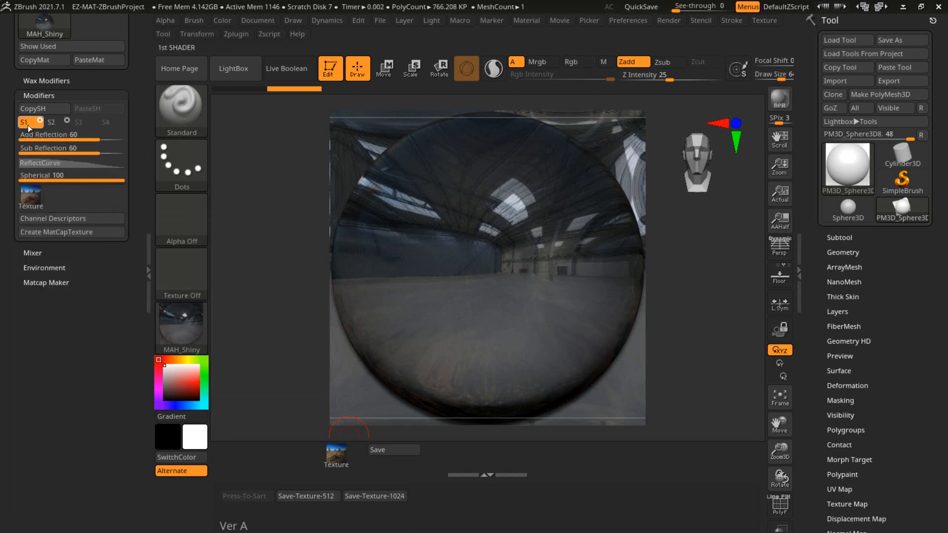
click(36, 190)
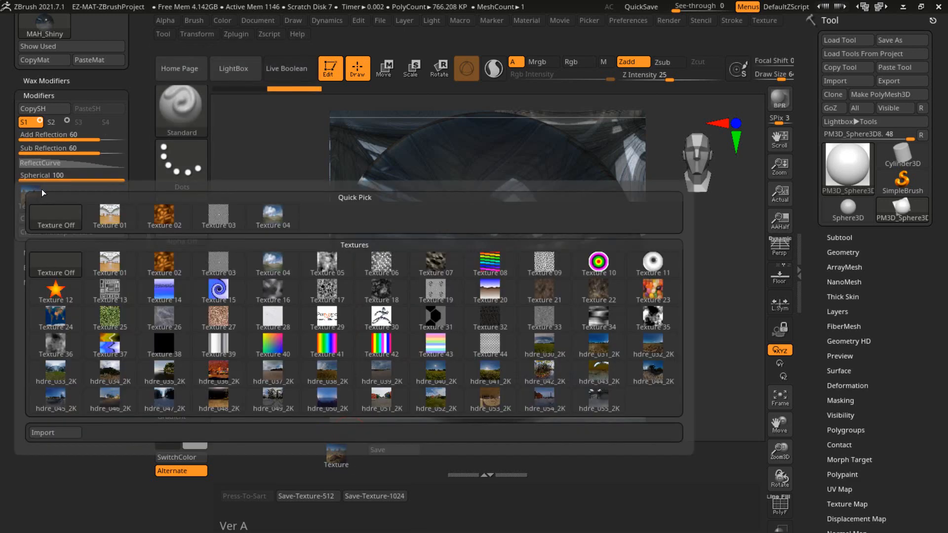
click(56, 287)
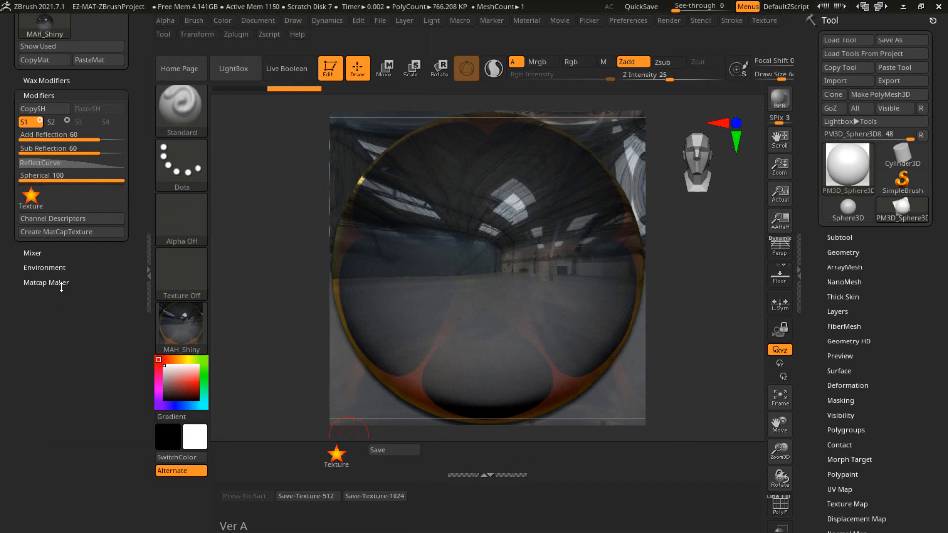
Step: Activate the S2 shader of MAH_Shiny and set its Intensity A to about 2.336
click(52, 124)
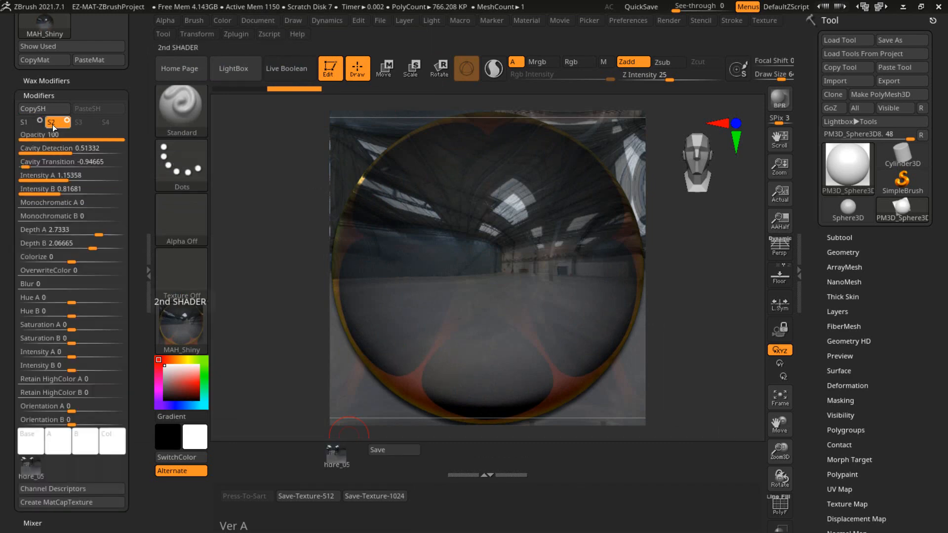
scroll(10, 213, up, 3)
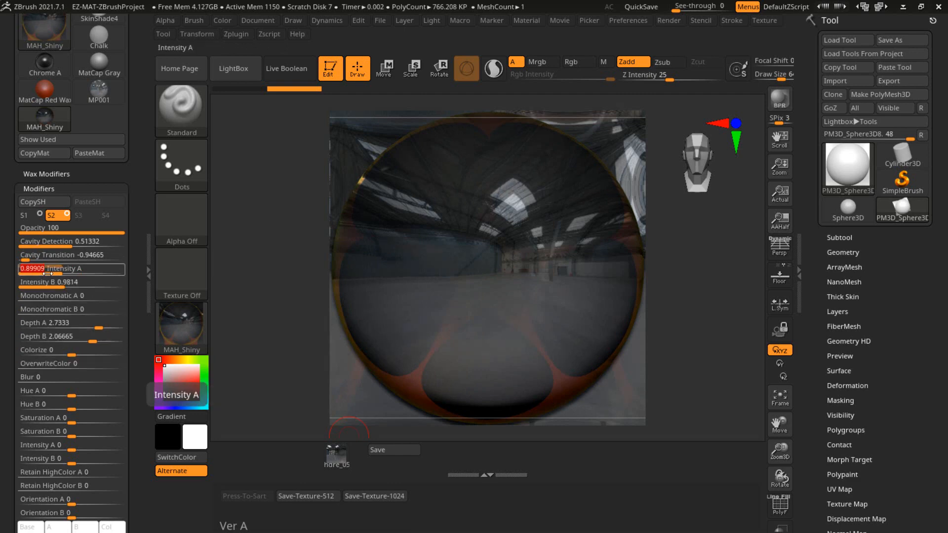
drag(76, 271, 90, 270)
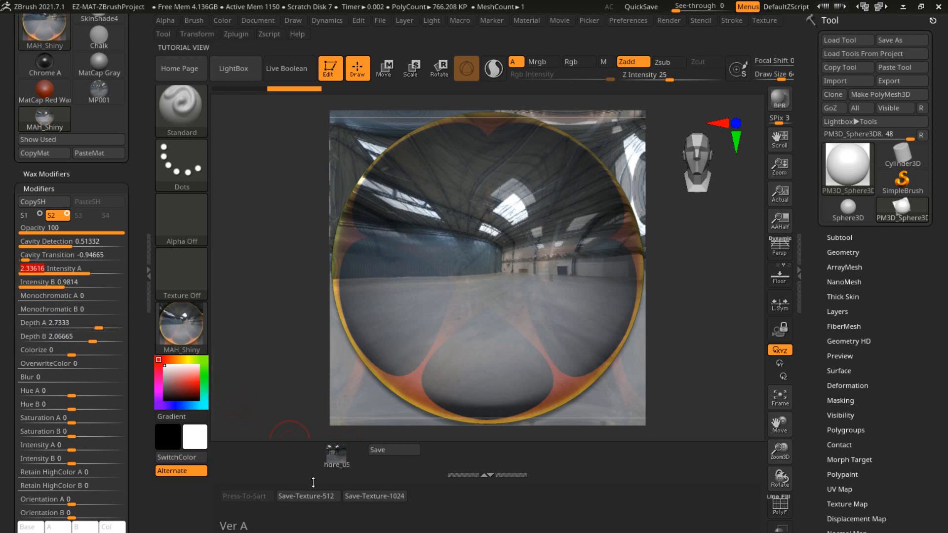
Step: Save the MAH_Shiny texture maps at 512 and at 1024, keeping the window See-through at 0
click(317, 498)
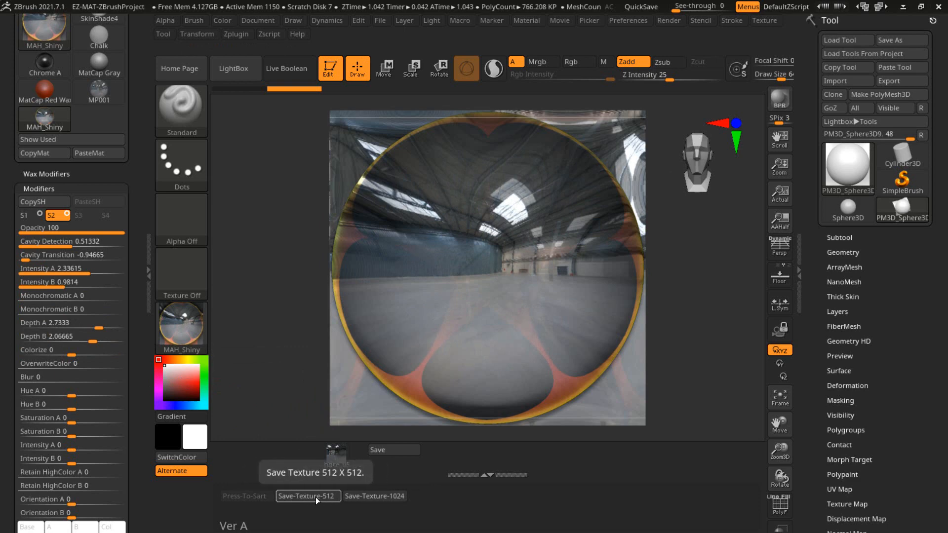
click(365, 496)
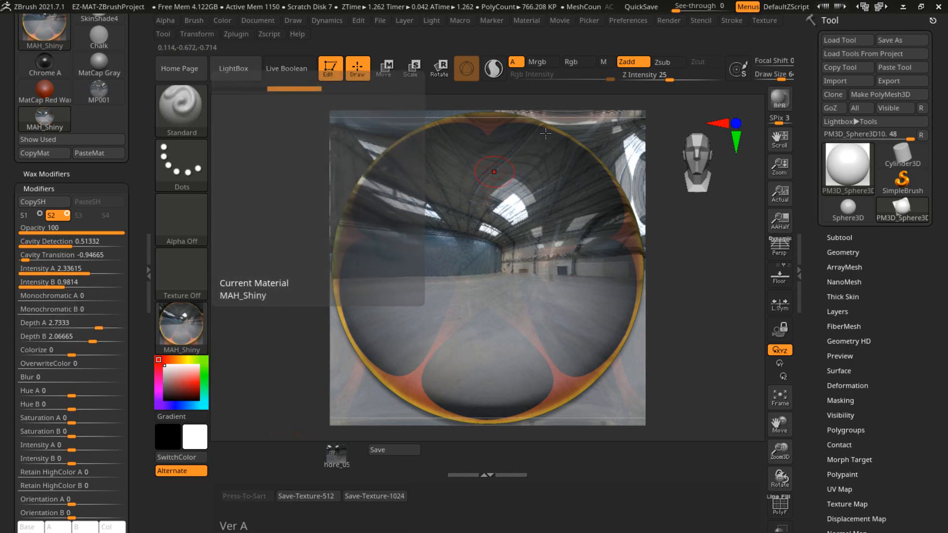
click(690, 6)
drag(689, 6, 638, 7)
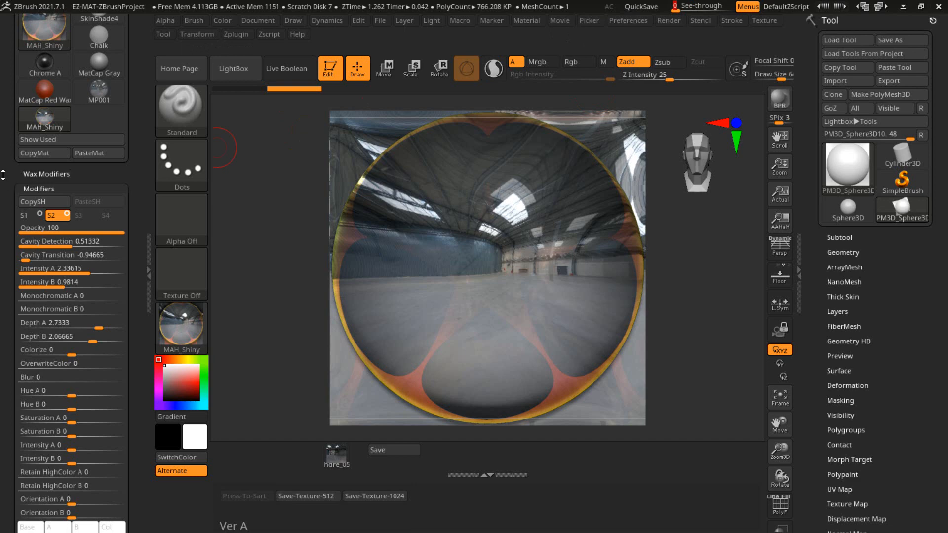
Step: Switch the preview sphere's material to MatCap Red Wax
scroll(46, 196, up, 4)
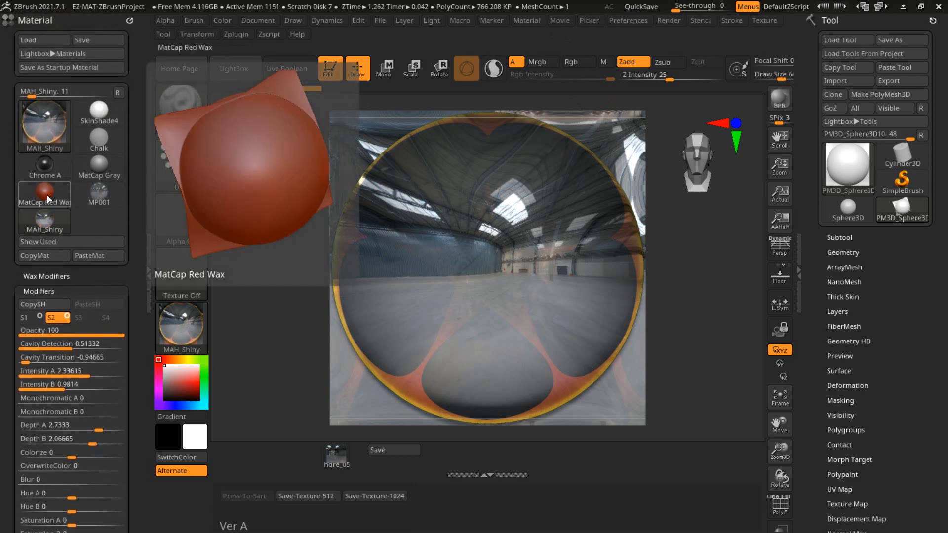
click(46, 195)
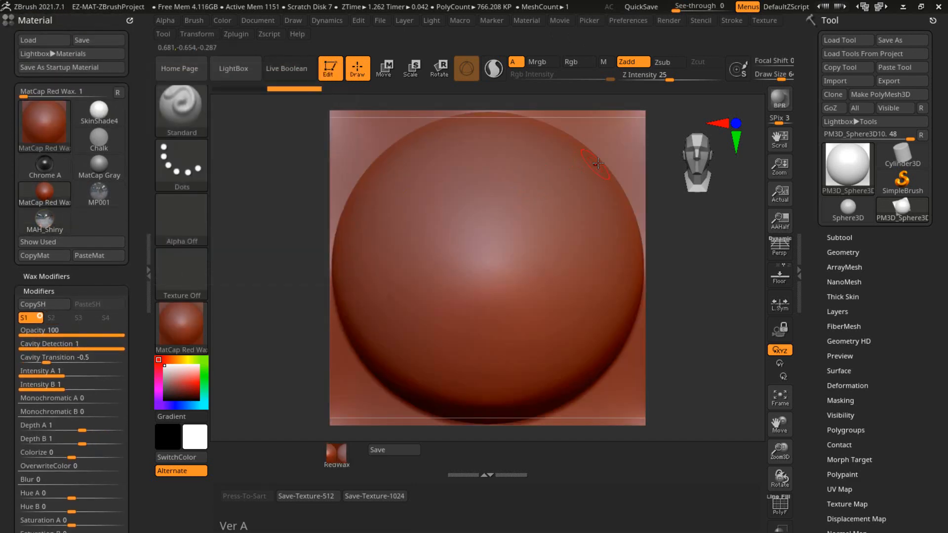
Step: Switch to the EZ-Reflection-Maps folder in File Explorer and compress all the EZ-MatTexture PNG files into a zip archive
click(904, 7)
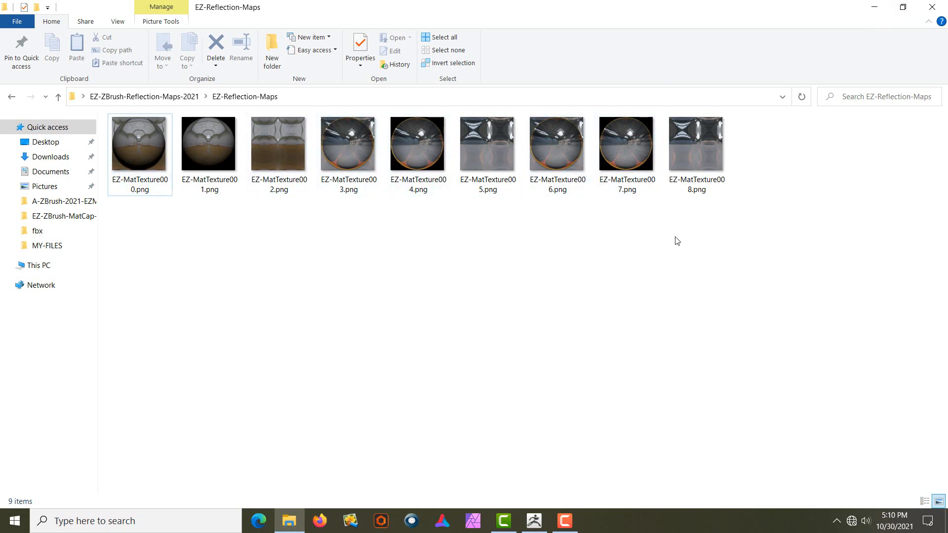
mouse_move(692, 185)
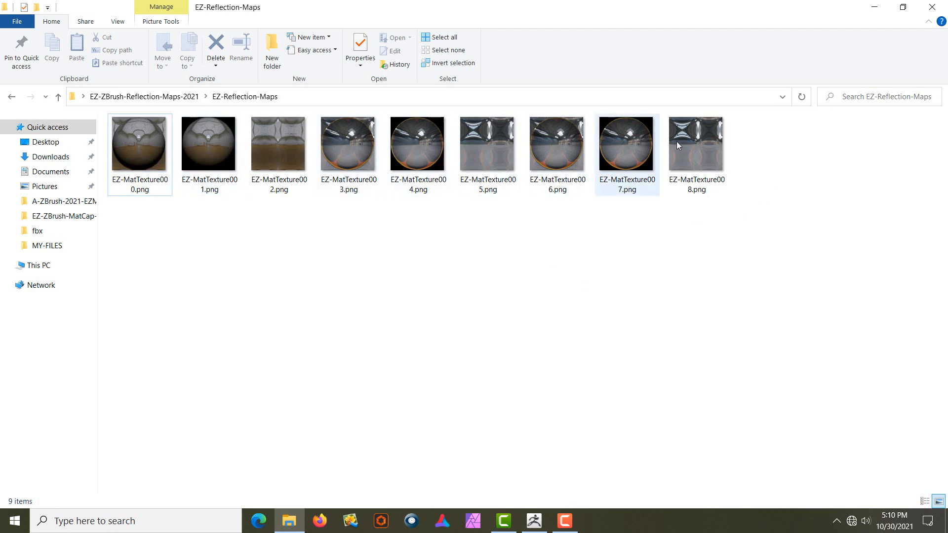
mouse_move(684, 147)
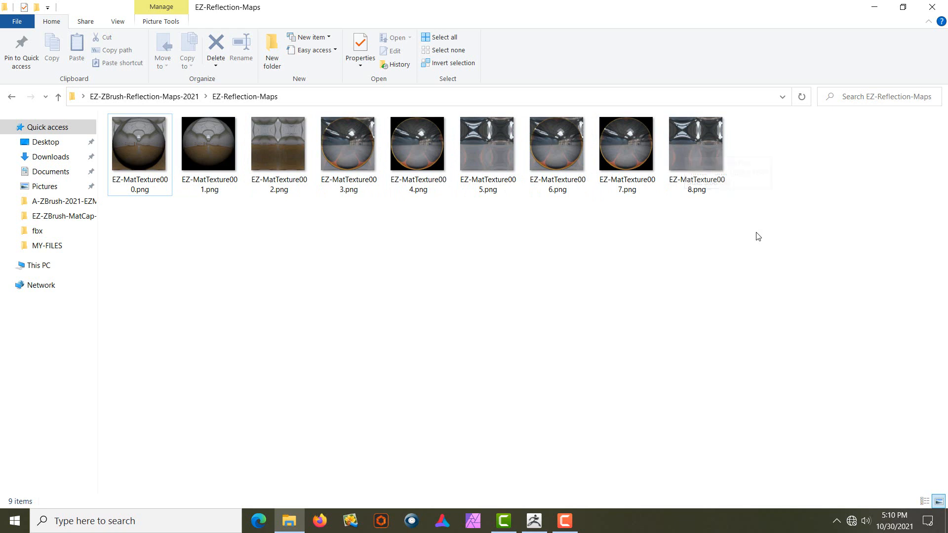
drag(756, 233, 140, 155)
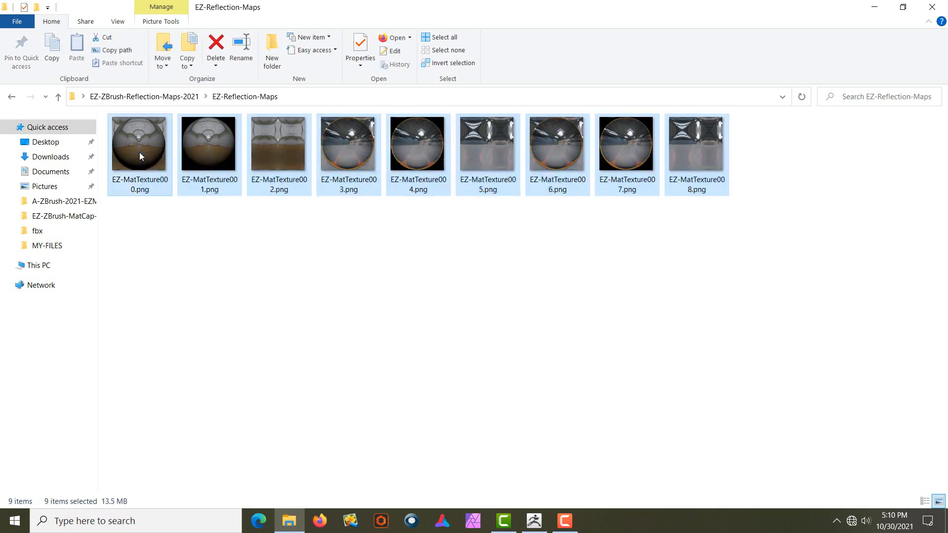
right_click(140, 153)
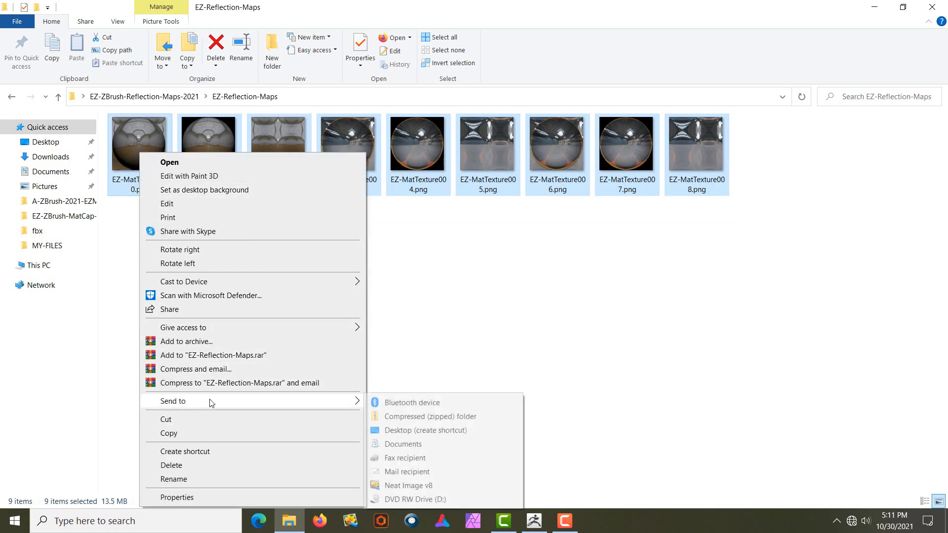
mouse_move(353, 401)
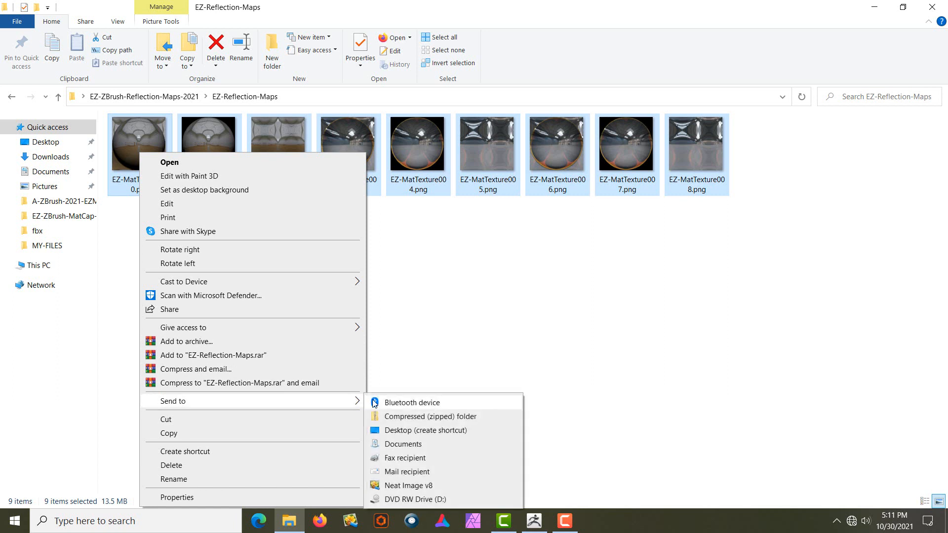
click(394, 417)
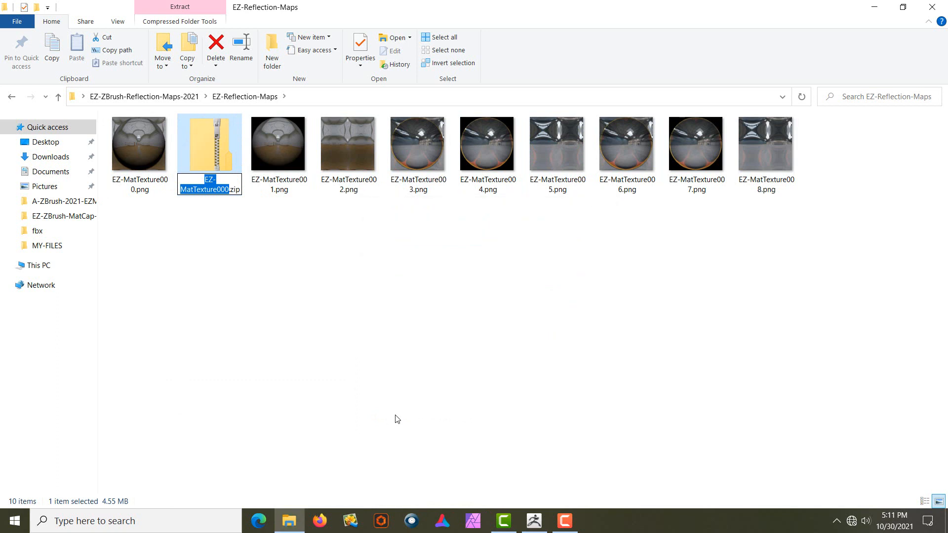
click(459, 381)
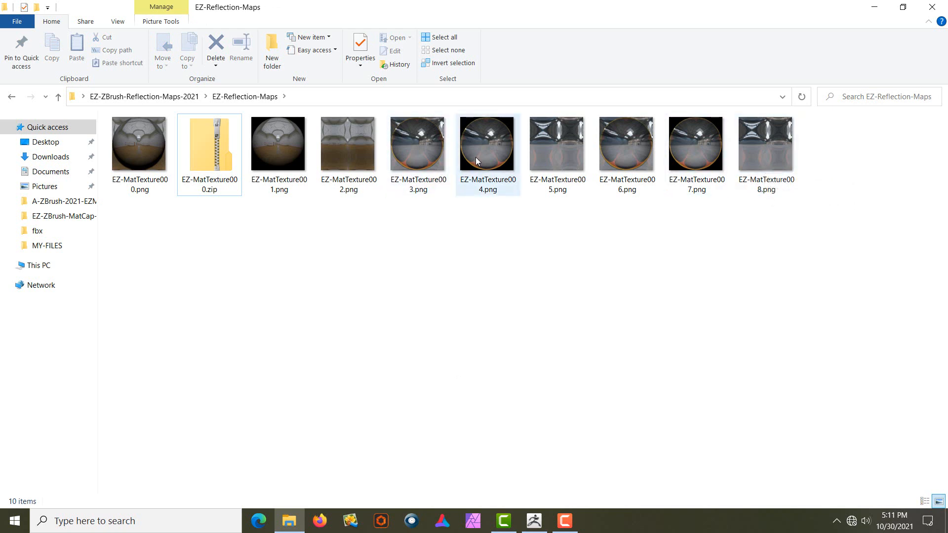
Step: Switch back to ZBrush and save the MatCap Red Wax texture maps at 512
mouse_move(475, 157)
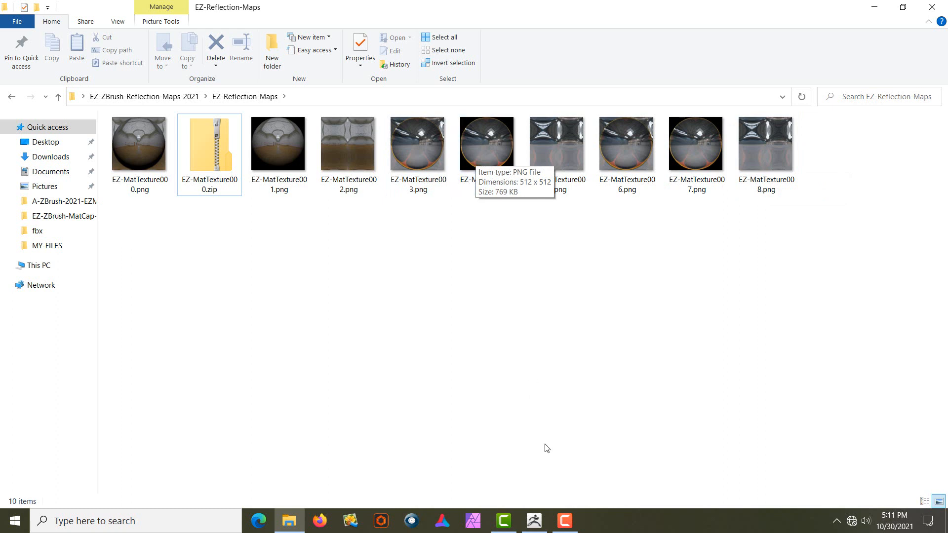
click(537, 516)
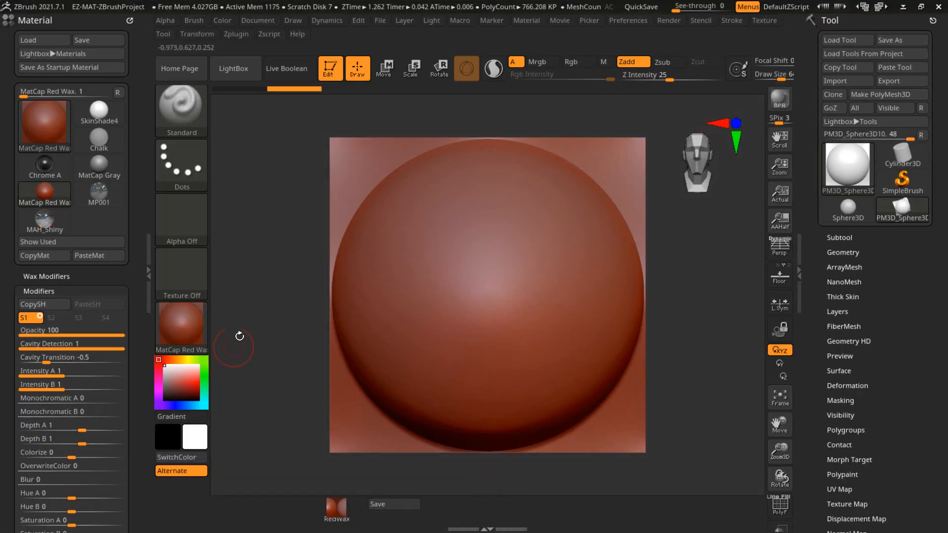
mouse_move(676, 7)
mouse_down()
mouse_move(731, 5)
mouse_move(662, 8)
mouse_up()
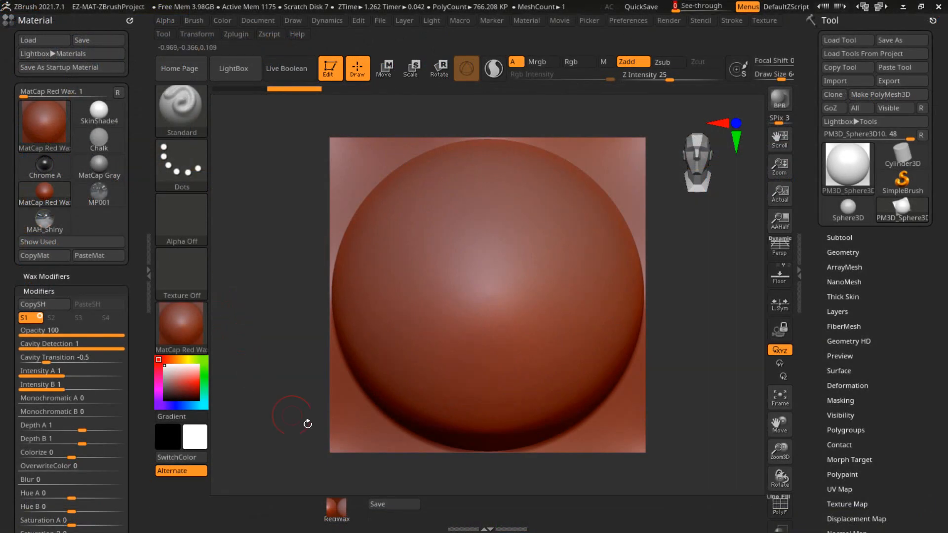
drag(487, 530, 487, 459)
click(304, 480)
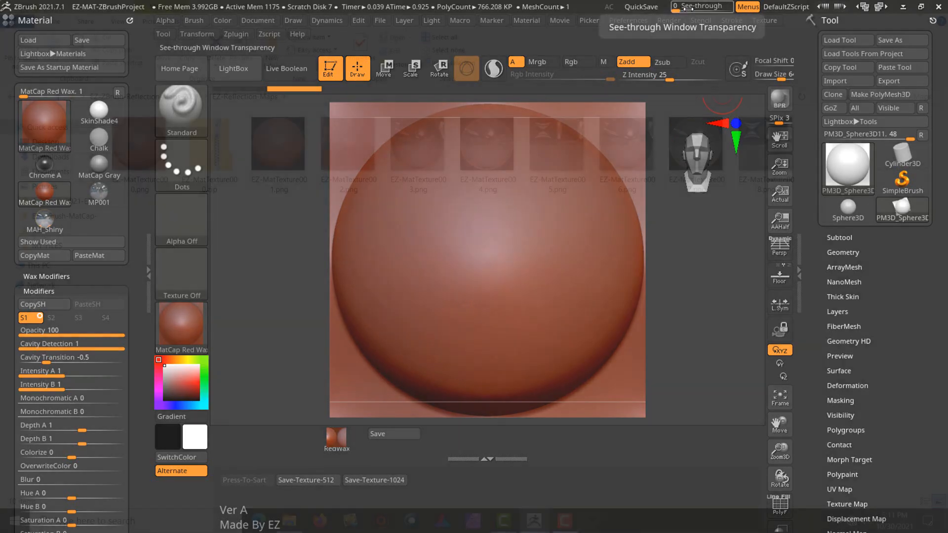
Step: Raise the window See-through to 59 to check the saved texture files behind it, and return it to 0
drag(687, 9, 706, 5)
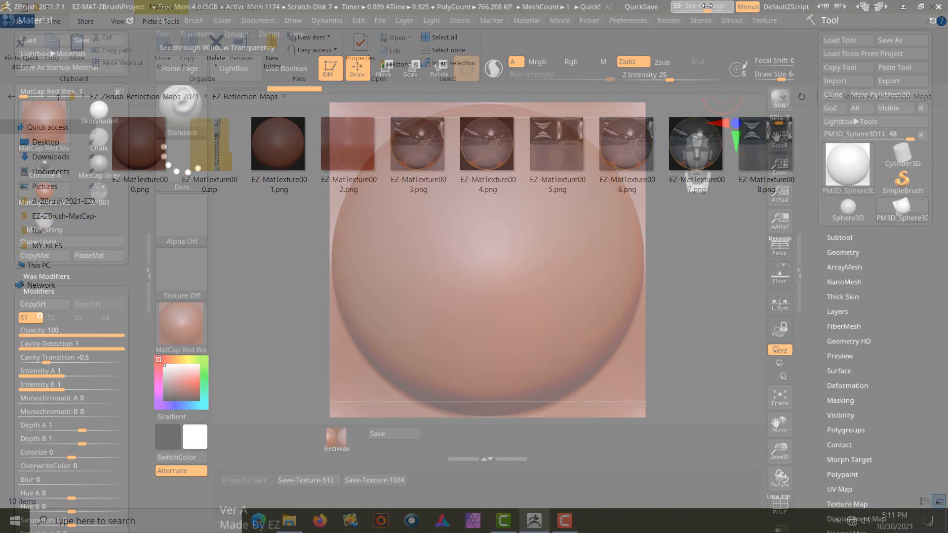
drag(706, 6, 664, 6)
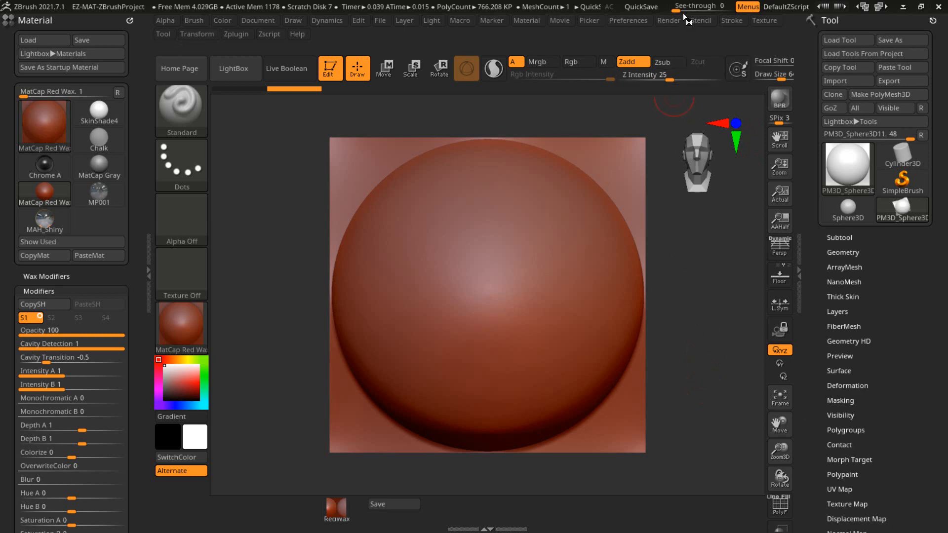
drag(691, 6, 670, 6)
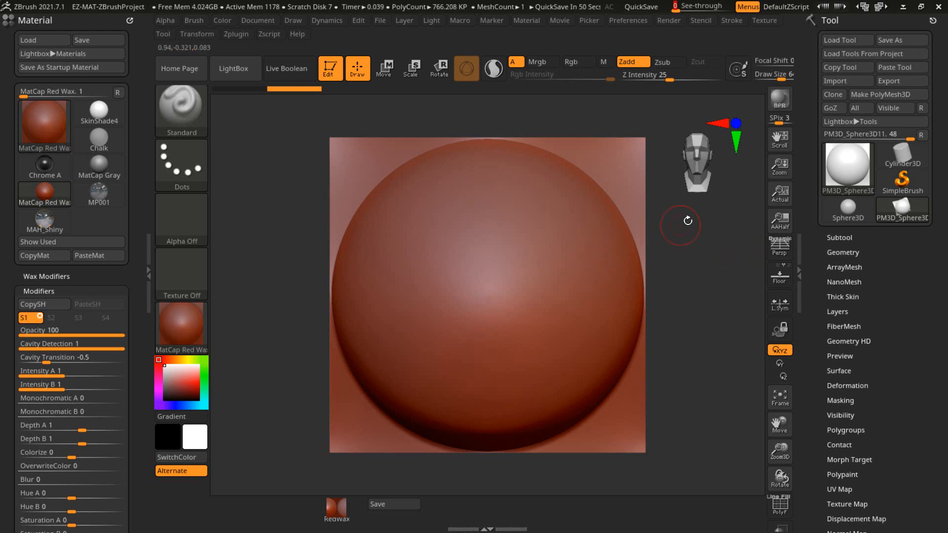
Step: Import CHESS.obj from the OBJ folder on the Desktop as the current tool's mesh
click(828, 84)
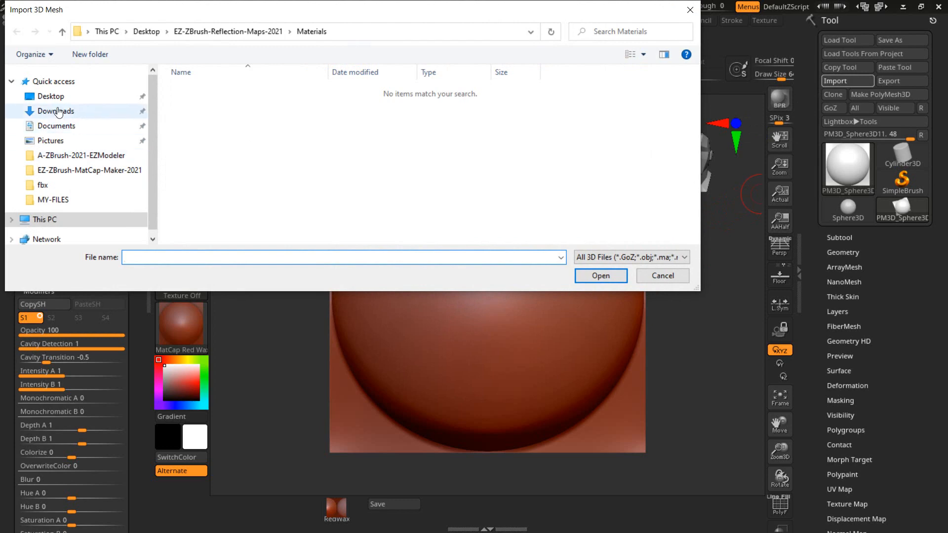
click(59, 97)
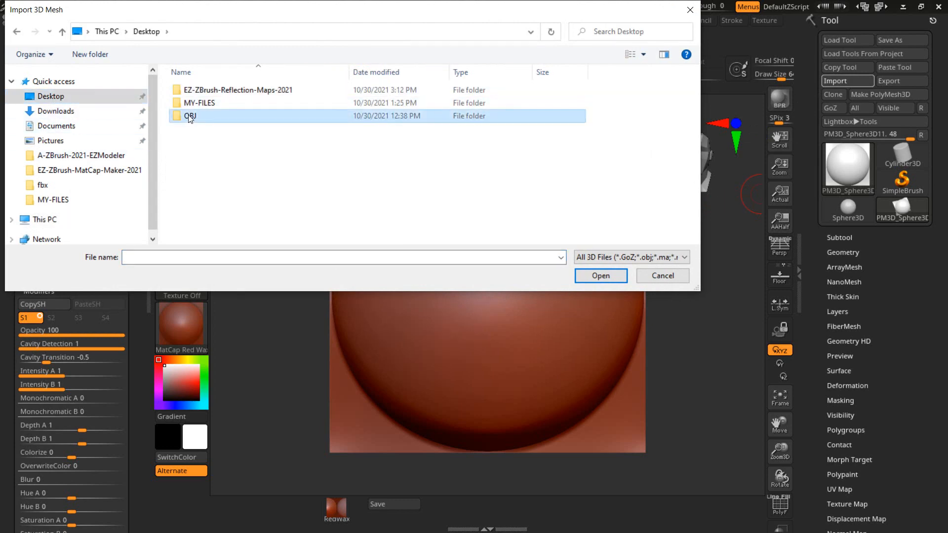
double_click(188, 118)
click(189, 116)
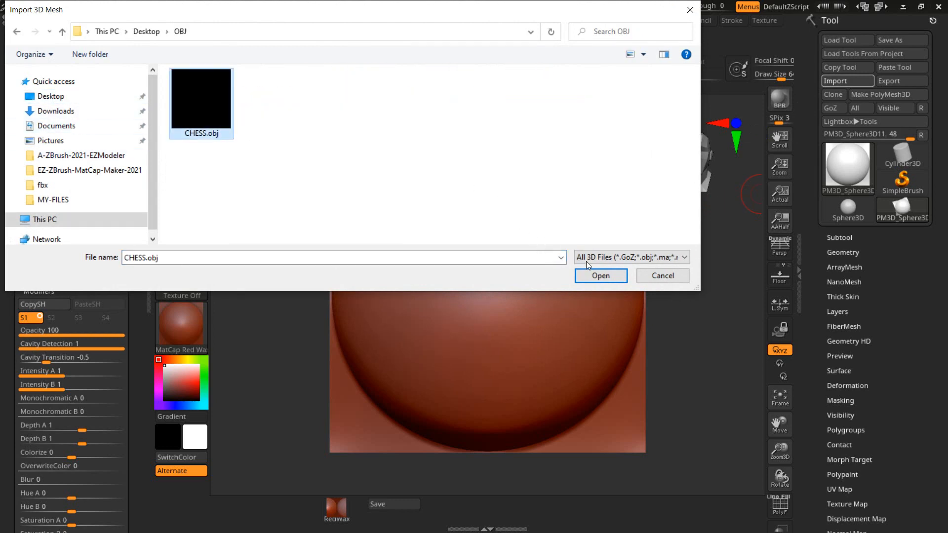
click(599, 275)
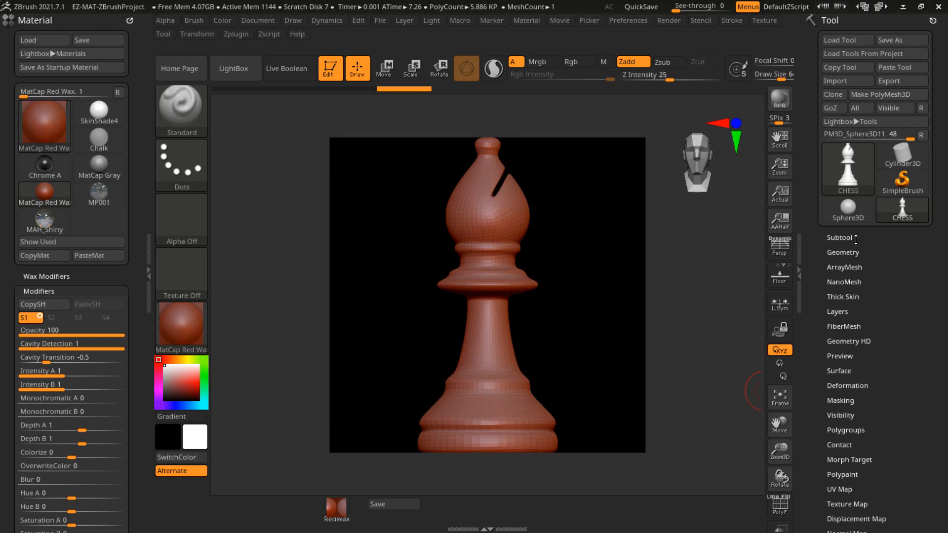
Step: Unify the size of the imported CHESS model and rotate it about its vertical axis so the slot faces away from the front
click(860, 386)
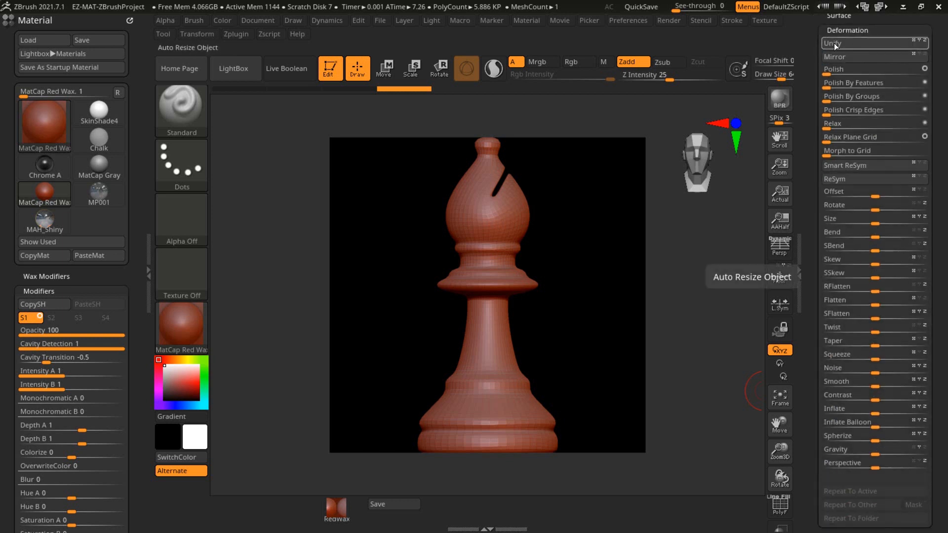
click(833, 45)
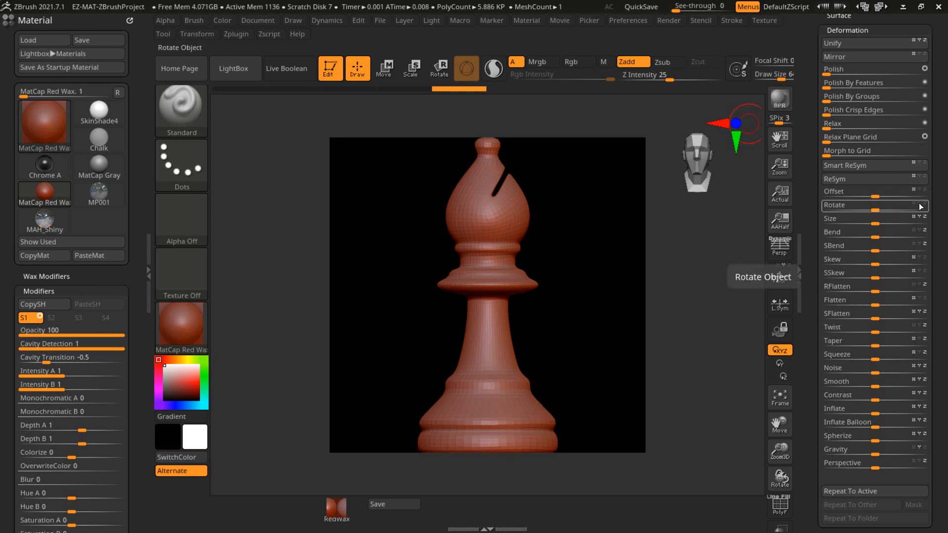
drag(874, 209, 901, 202)
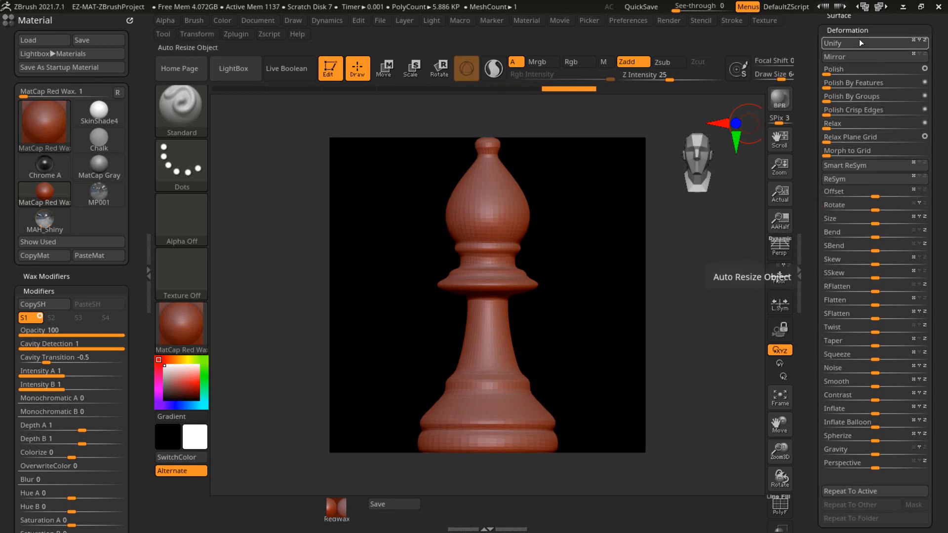
drag(812, 90, 816, 252)
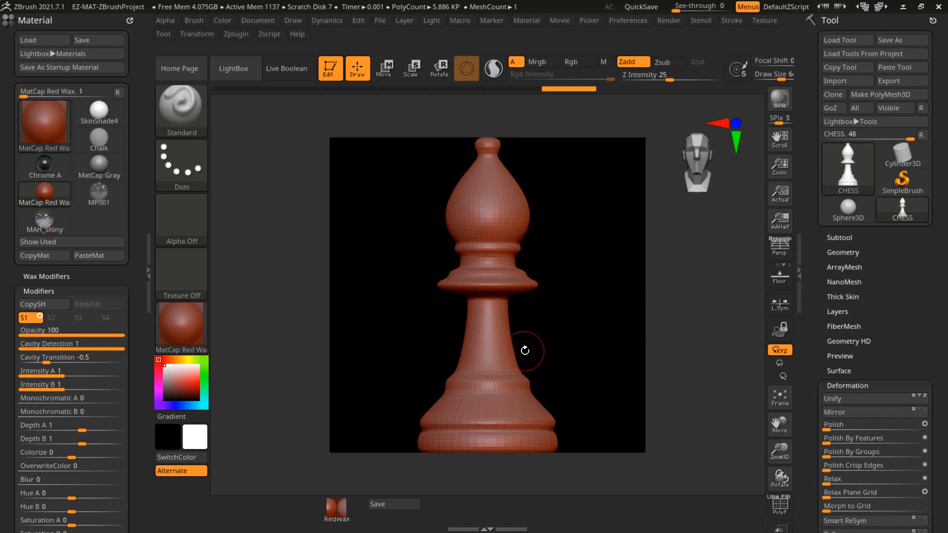
mouse_move(831, 171)
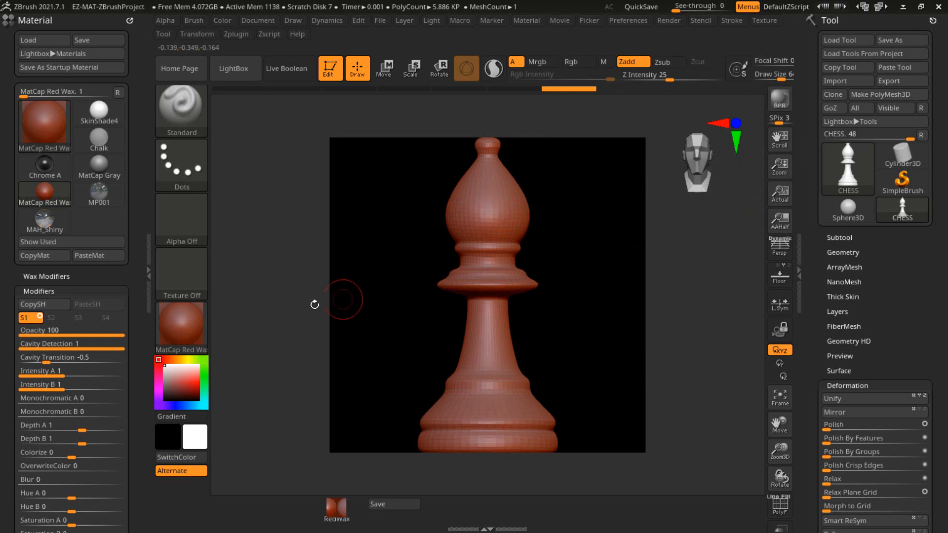
Step: Apply the MP001 material to the chess piece and turn on Dynamic Subdiv with SmoothSubdiv set to 4
click(99, 191)
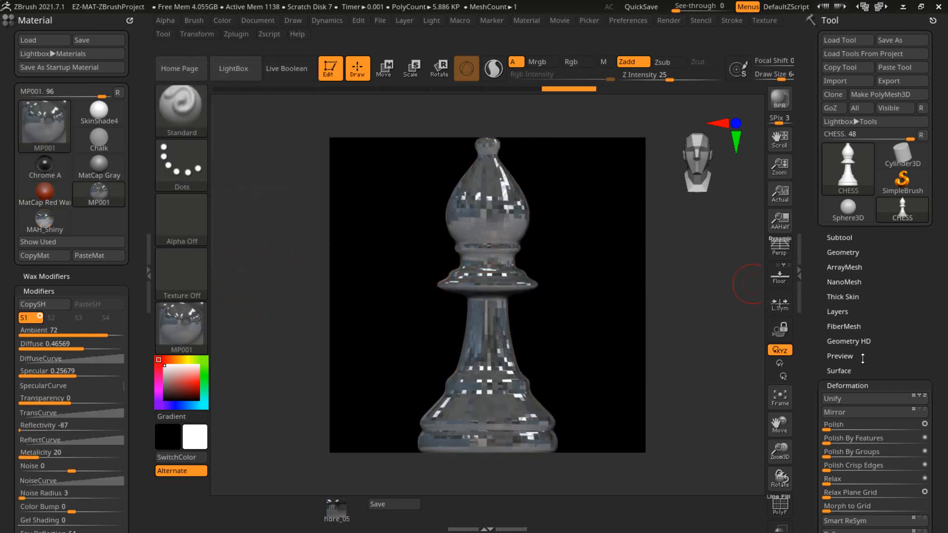
click(869, 385)
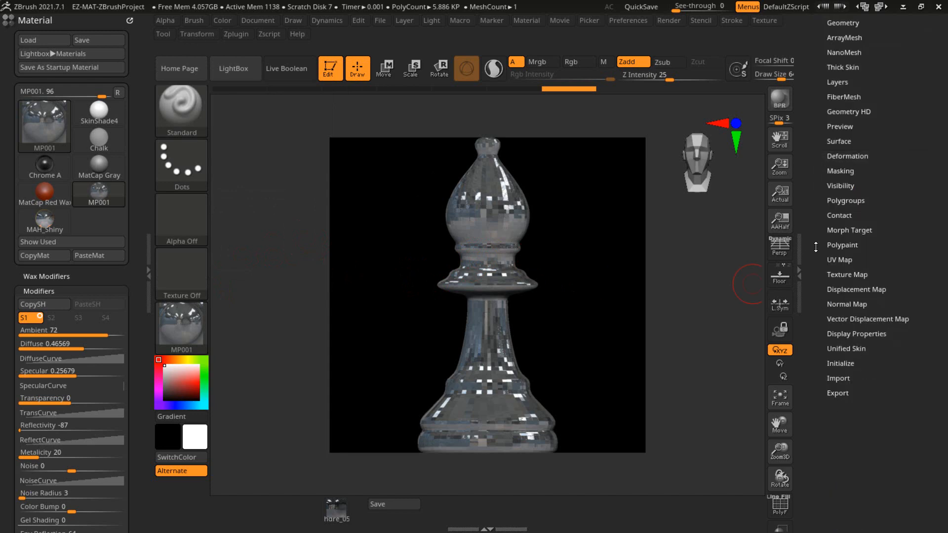
scroll(815, 262, up, 5)
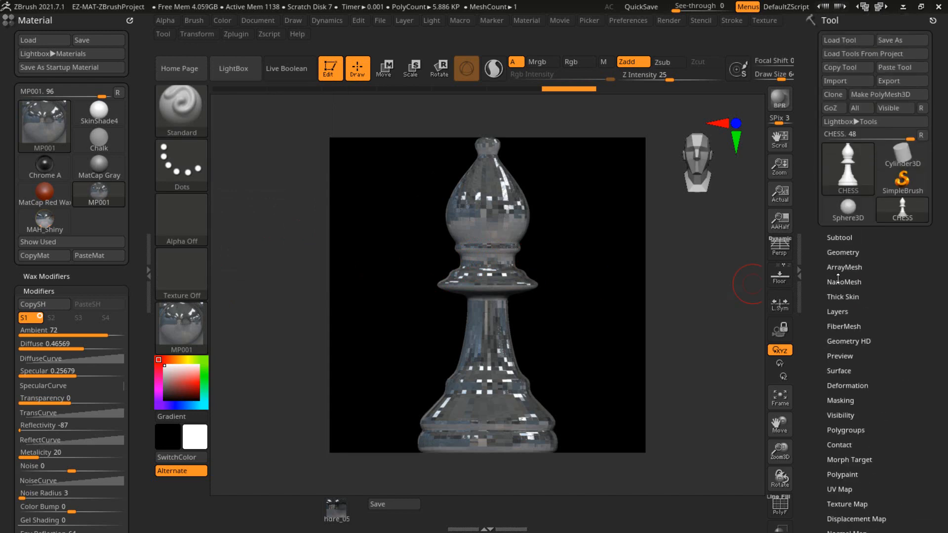
click(840, 253)
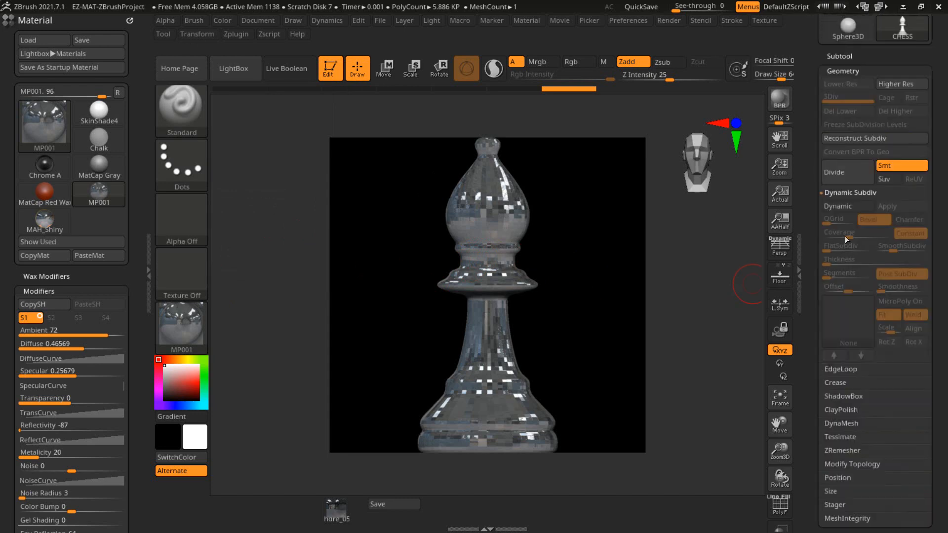
click(833, 205)
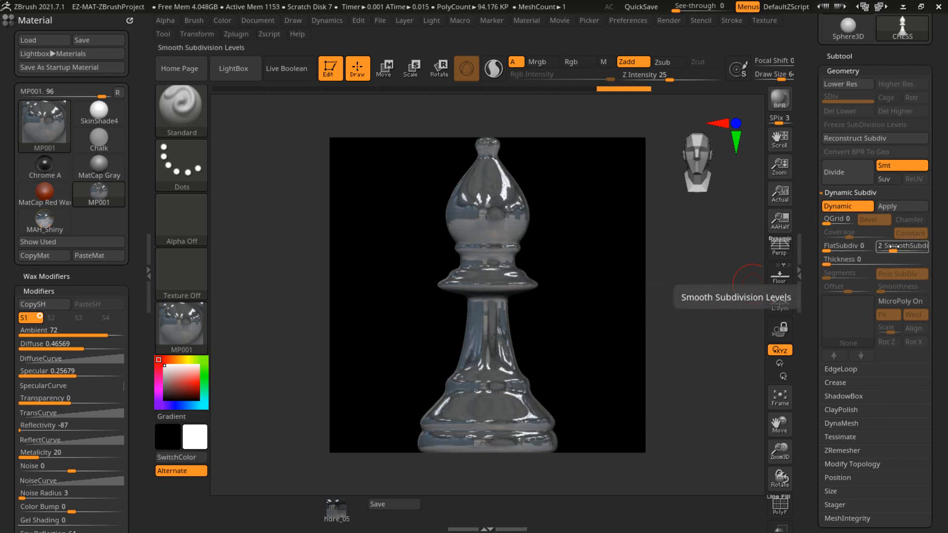
drag(893, 246, 899, 246)
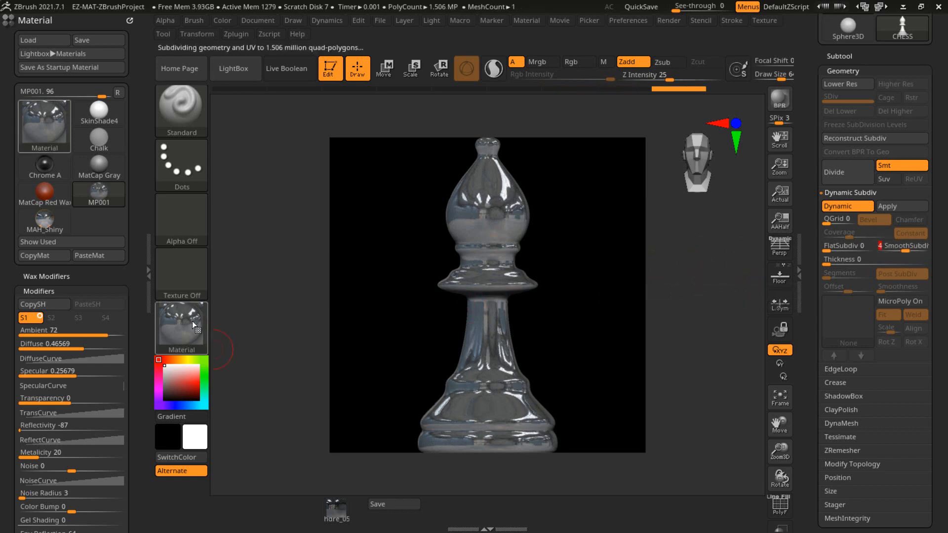
Step: Switch to the MAH_Shiny material and set Intensity B of its S2 shader to about 0.5
mouse_move(191, 320)
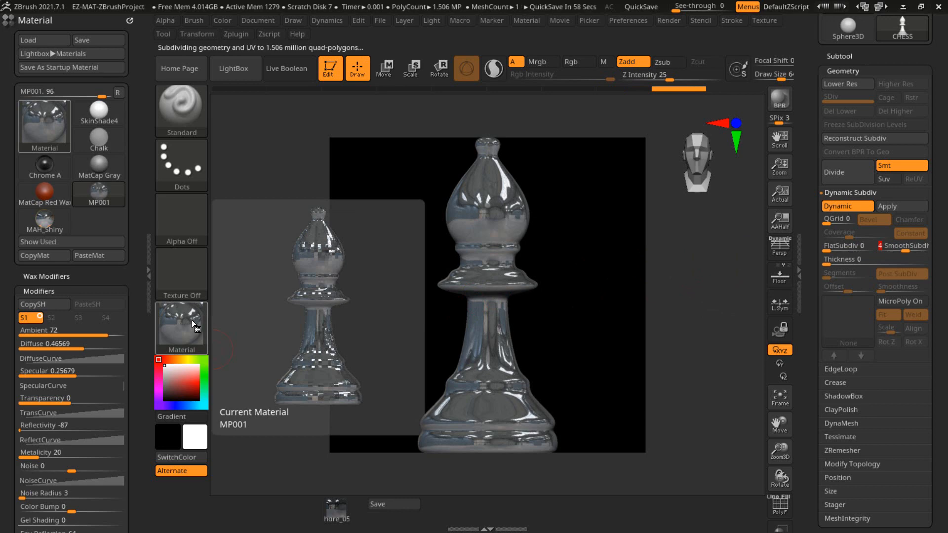
click(63, 223)
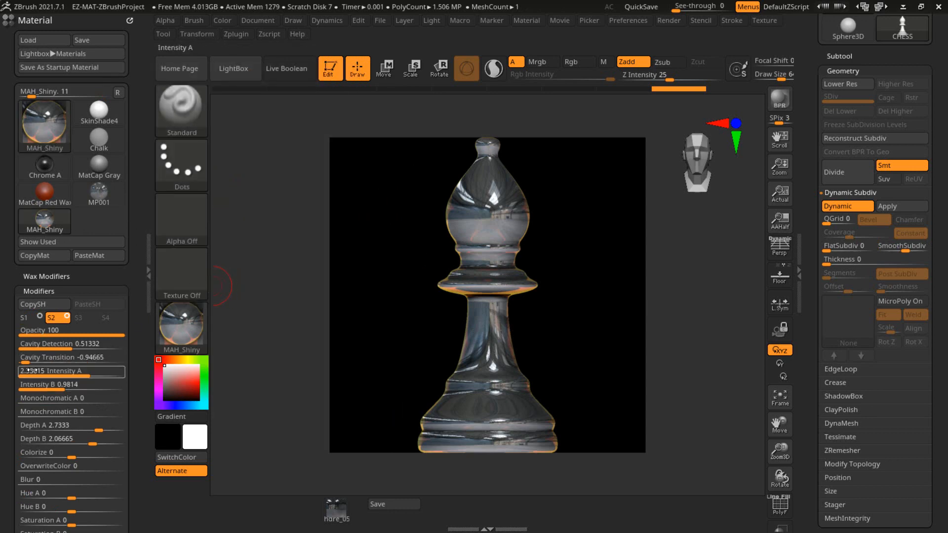
drag(10, 322, 10, 269)
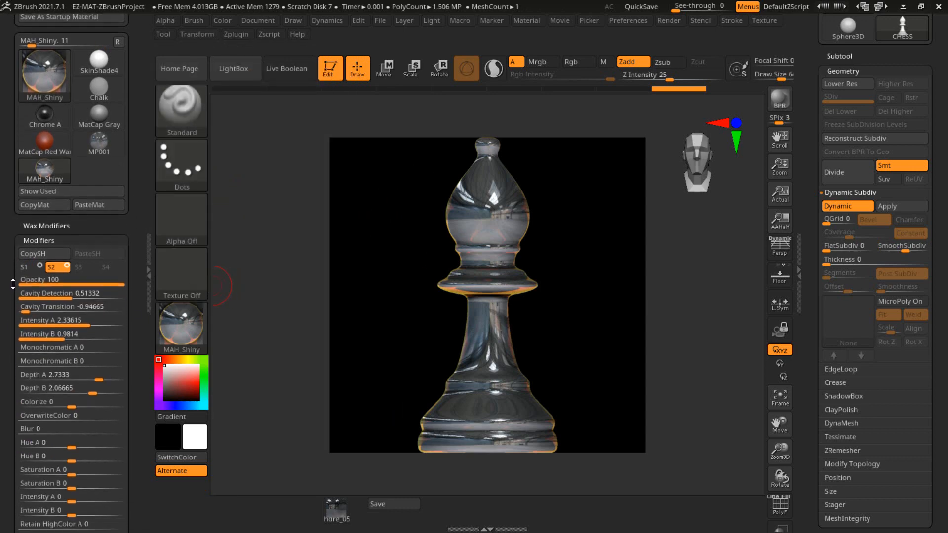
drag(58, 332, 56, 332)
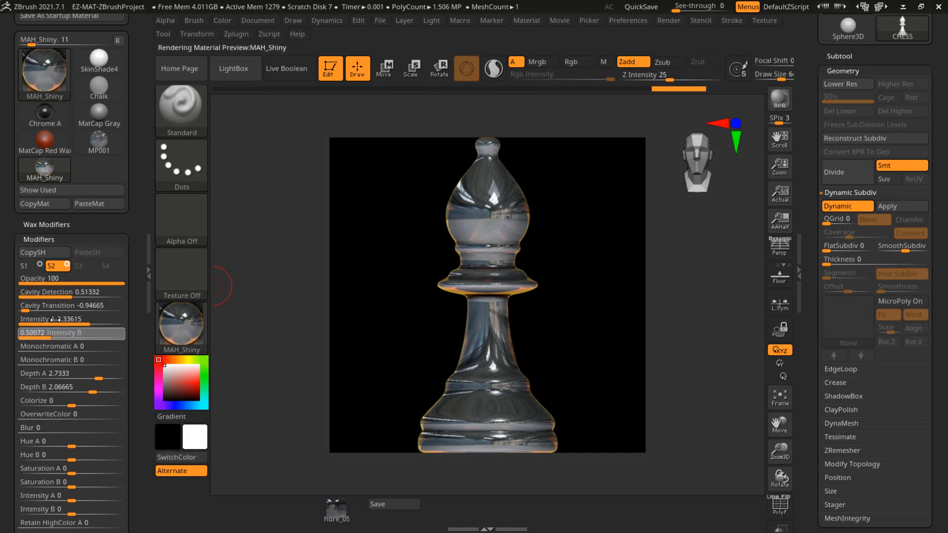
Step: Set MAH_Shiny's S1 shader to Add Reflection 39 and Sub Reflection 100, and its S2 Intensity B to about 0.05
click(25, 267)
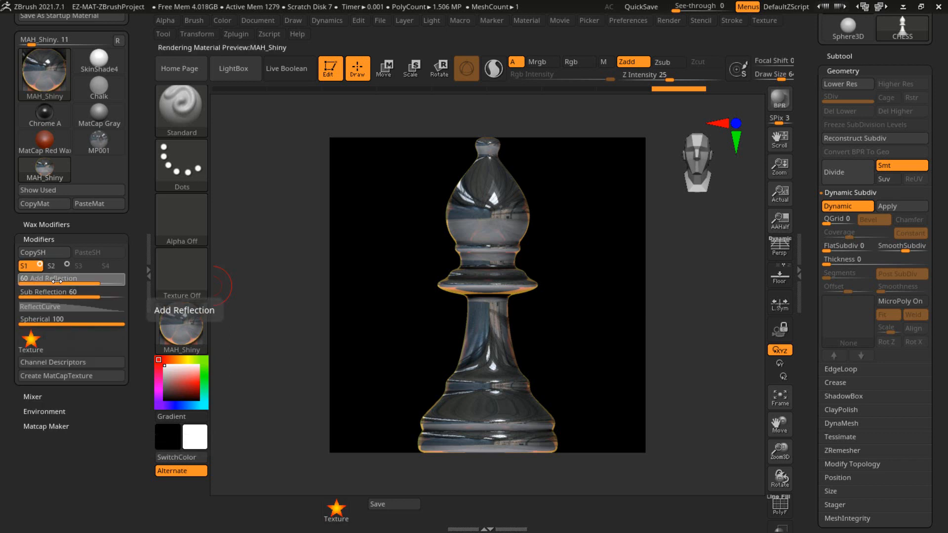
drag(56, 281, 123, 288)
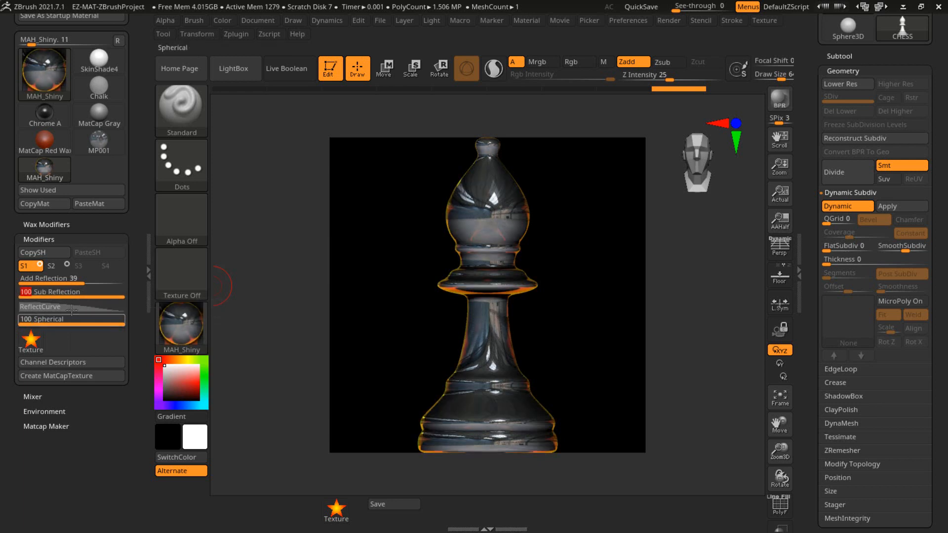
click(52, 266)
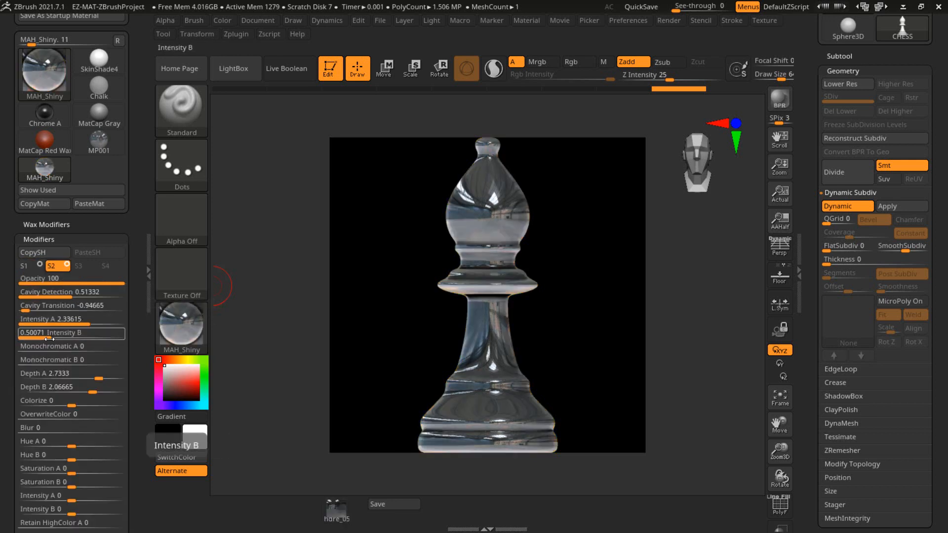
drag(49, 338, 32, 335)
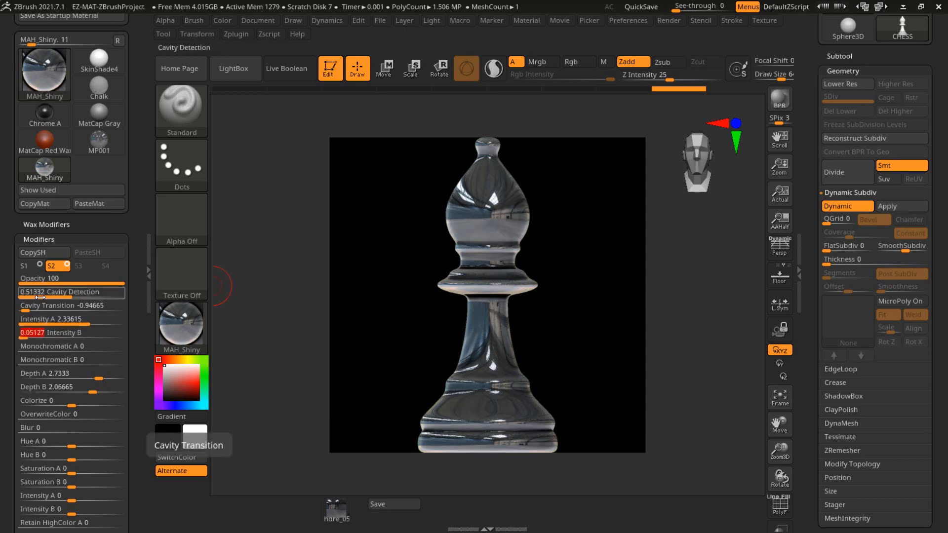
Step: Set MAH_Shiny's S1 Add Reflection to 56 and Sub Reflection to 53, and its S2 Depth A to about 4.15 and Depth B to about 1.8
click(30, 265)
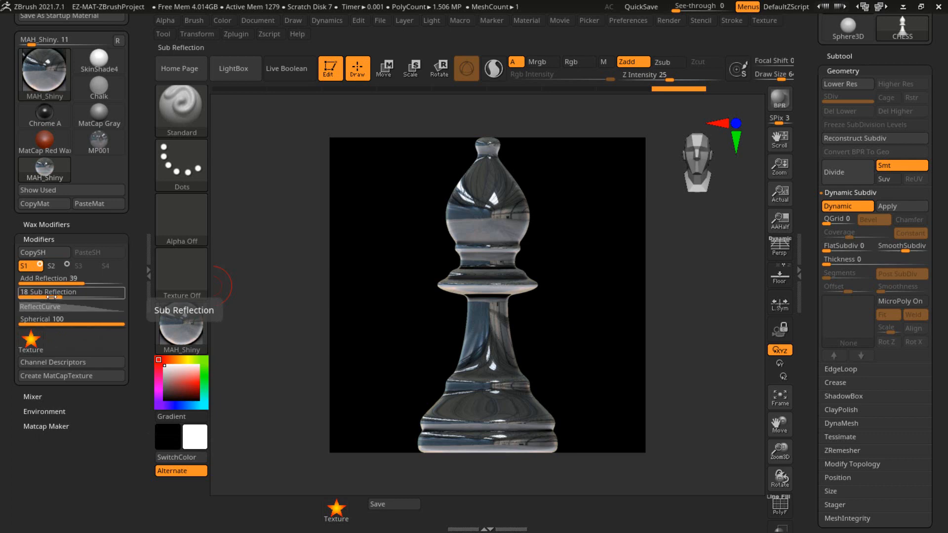
drag(56, 293, 95, 280)
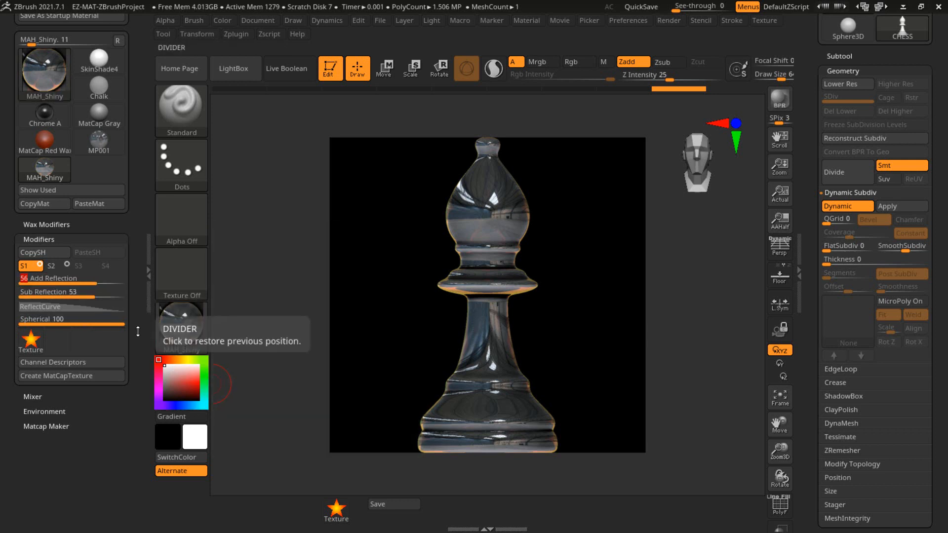
click(58, 266)
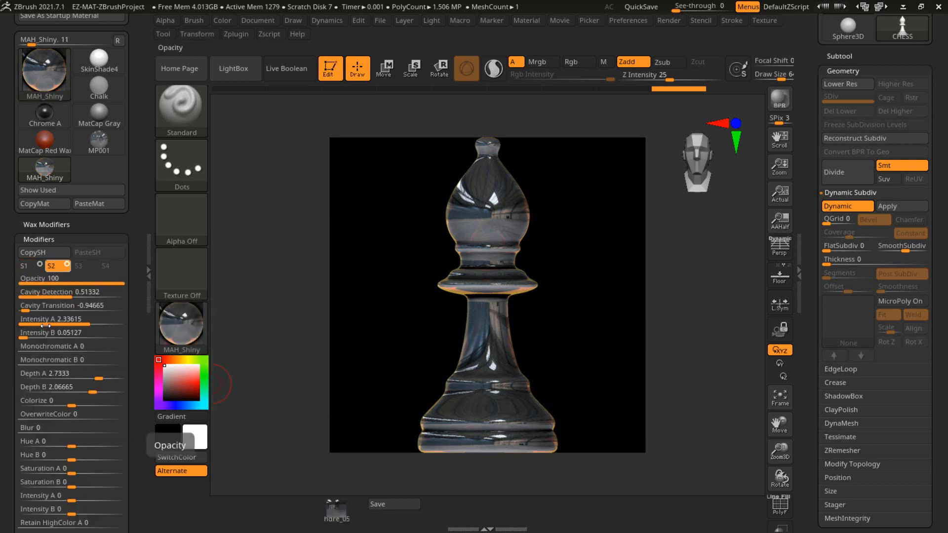
drag(78, 386, 112, 373)
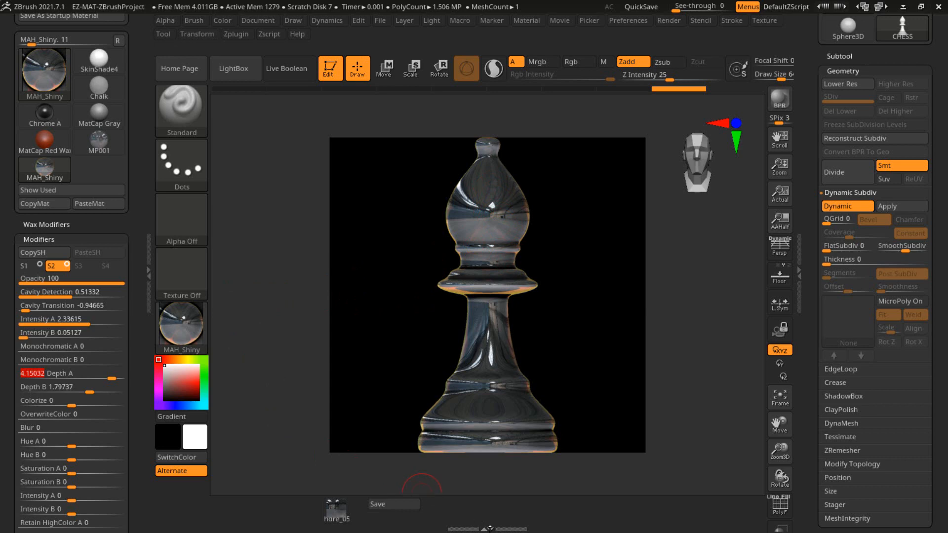
Step: Save the MAH_Shiny material as MP002.zmt in the Desktop's EZ-ZBrush-Reflection-Maps-2021 Materials folder, replacing the existing file
drag(477, 520, 474, 444)
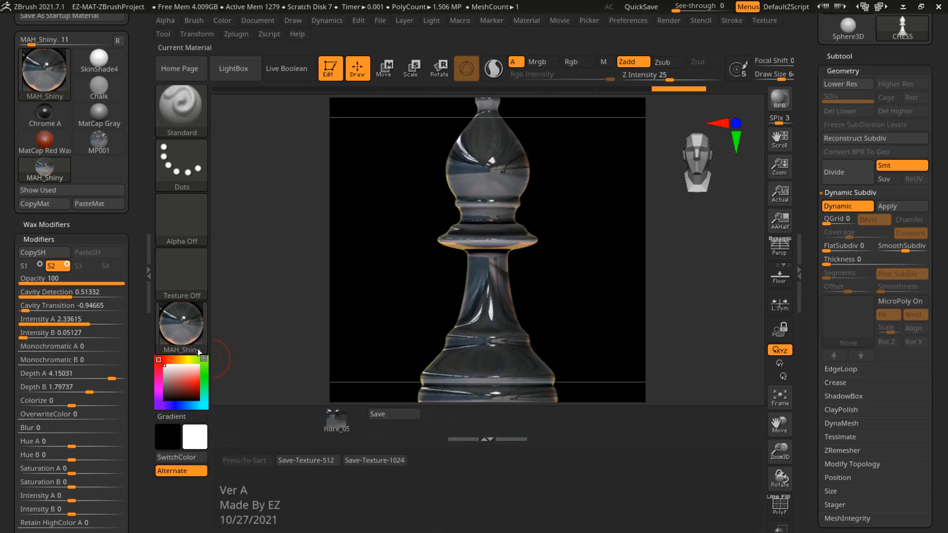
click(401, 414)
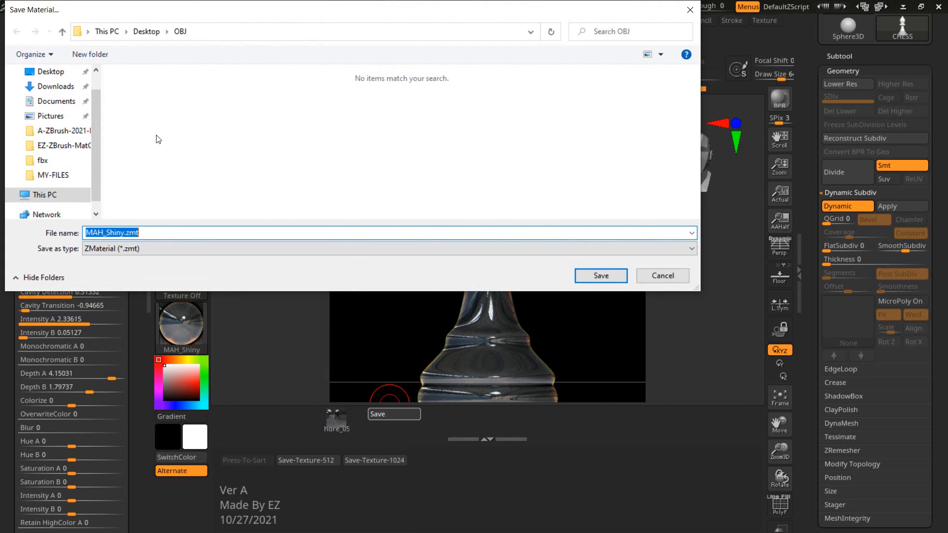
click(54, 74)
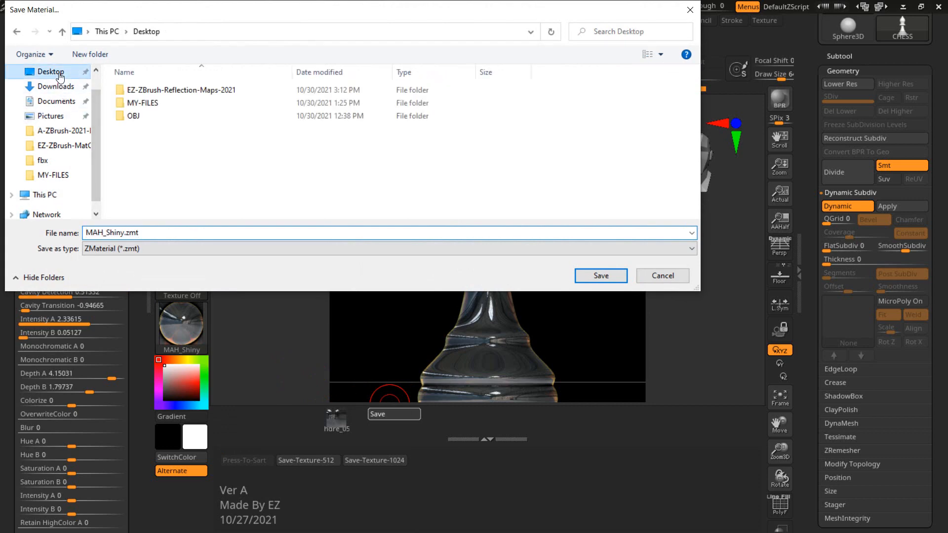
click(134, 91)
double_click(134, 91)
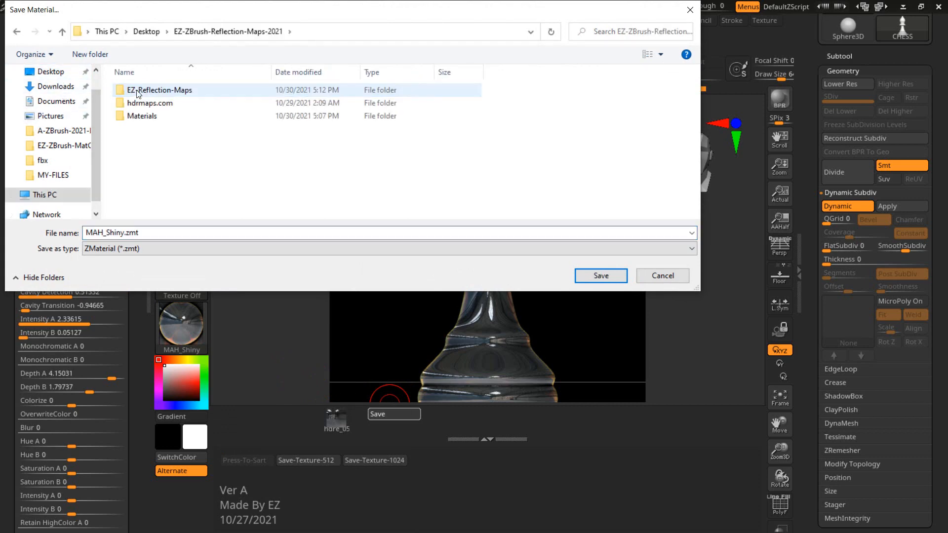
click(146, 120)
double_click(147, 120)
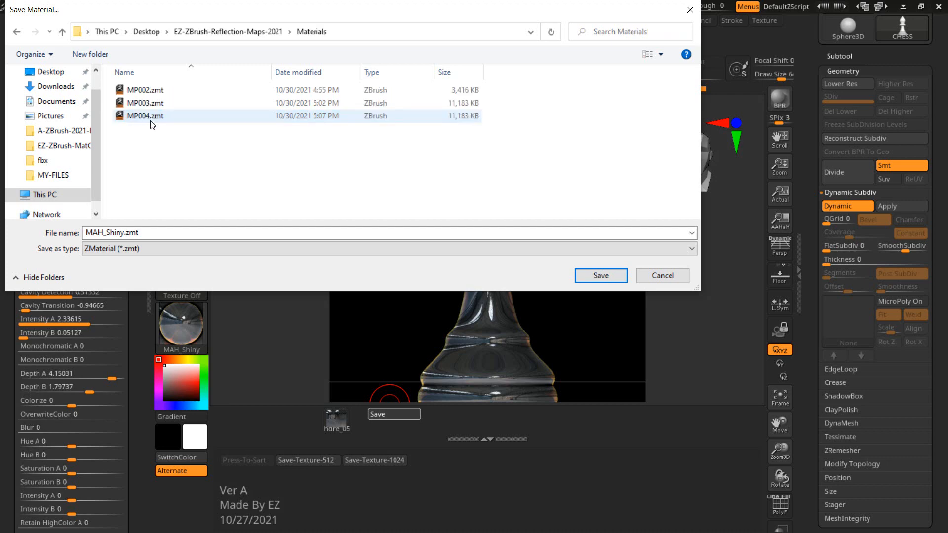
click(160, 91)
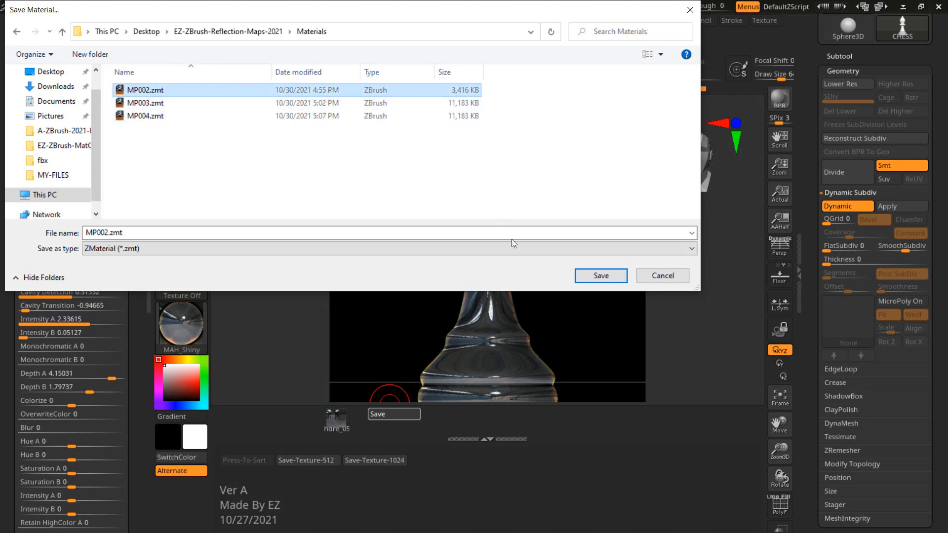
click(601, 276)
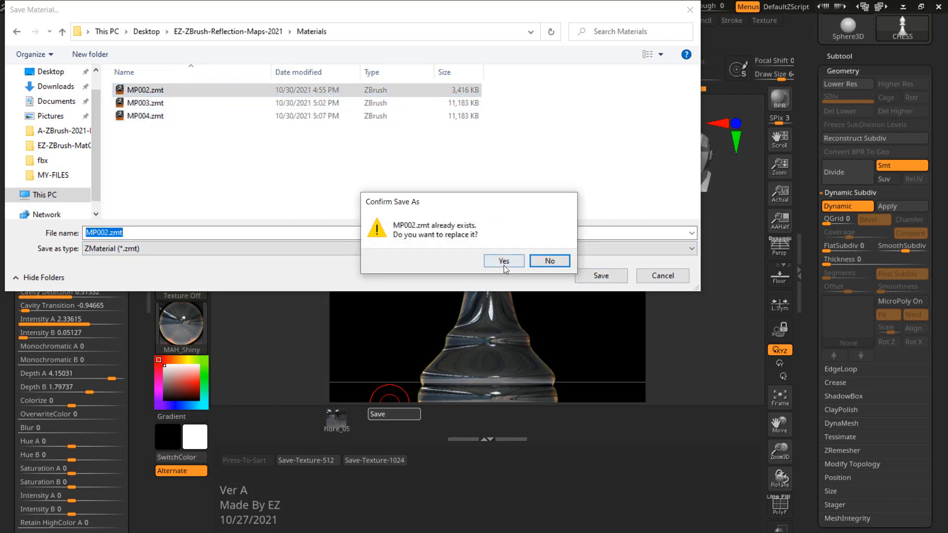
click(503, 262)
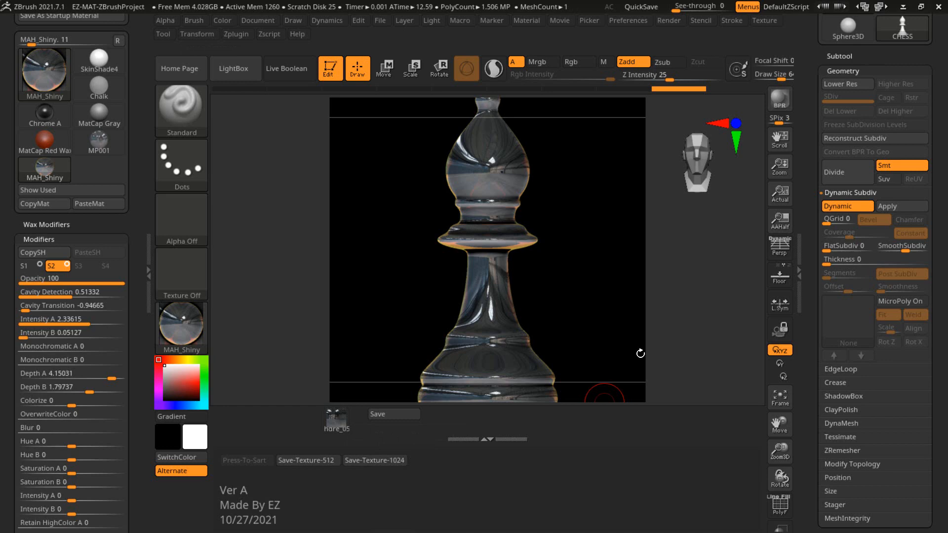
Step: Paste the copied sphere tool so it becomes the active model
scroll(813, 189, up, 2)
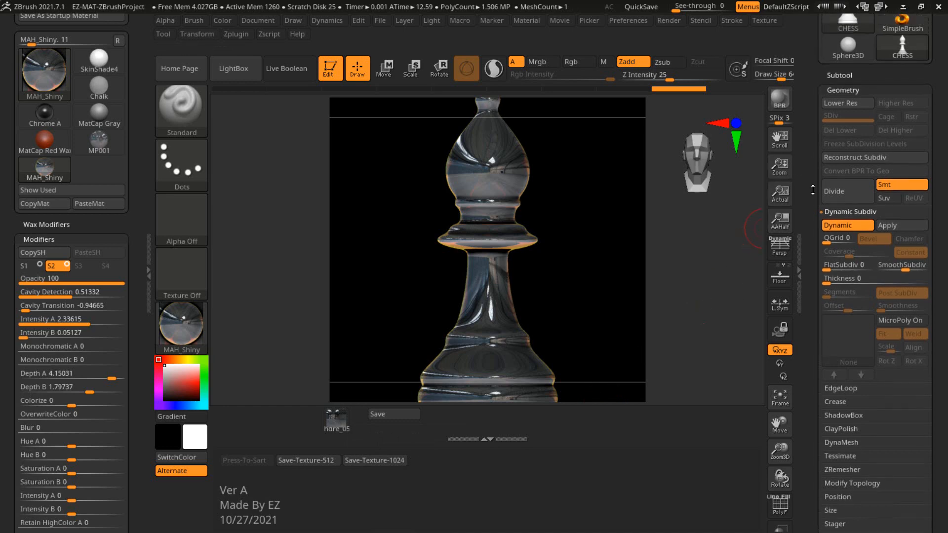
scroll(812, 190, up, 5)
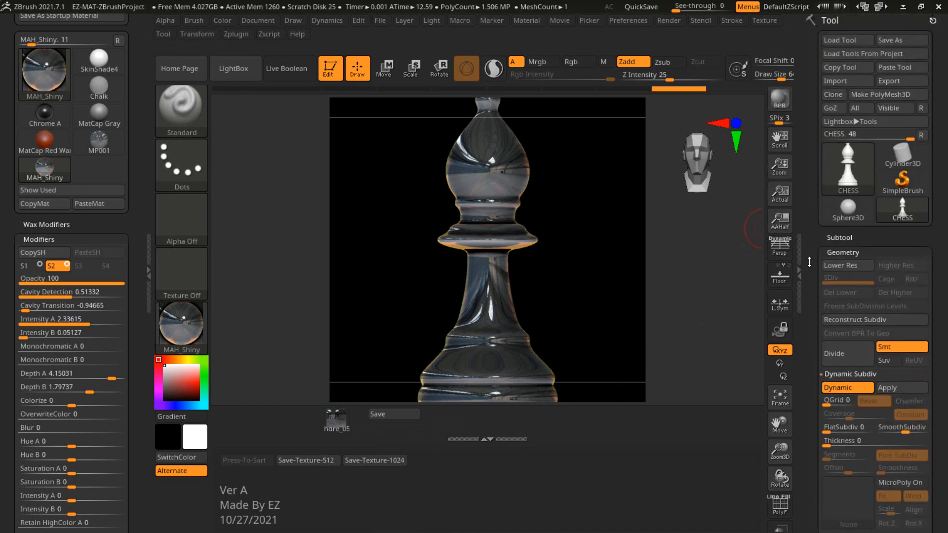
click(890, 66)
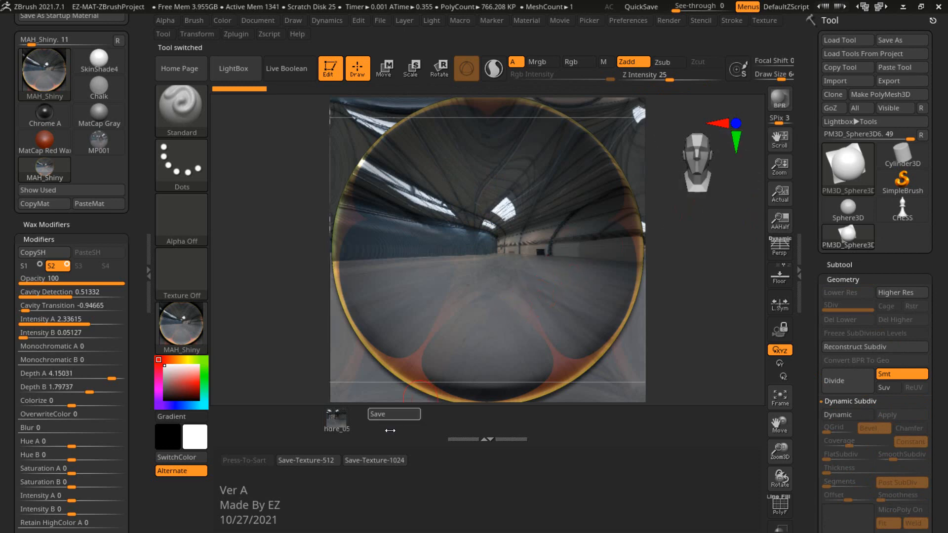
Step: Save the MAH_Shiny texture maps at 1024, check the saved files behind the window, and return See-through to 0
click(375, 459)
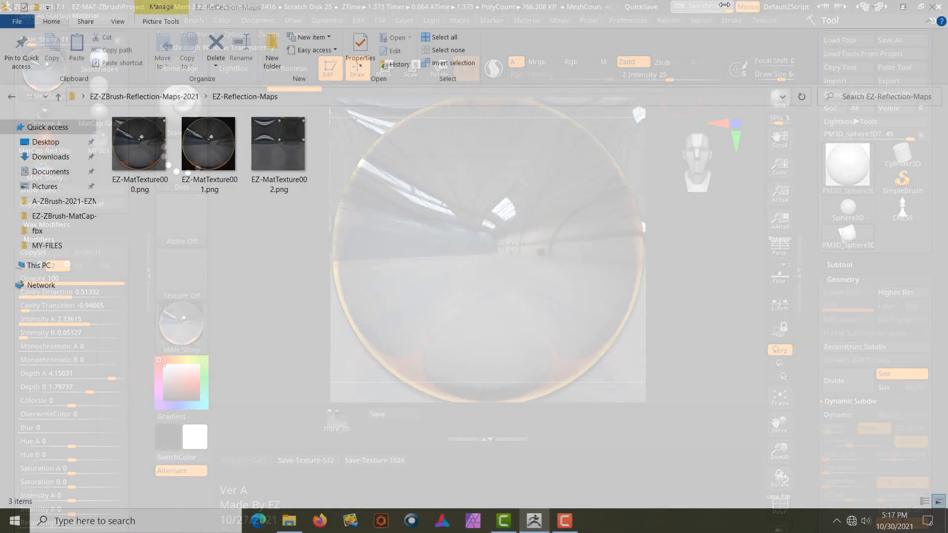
drag(724, 4, 675, 6)
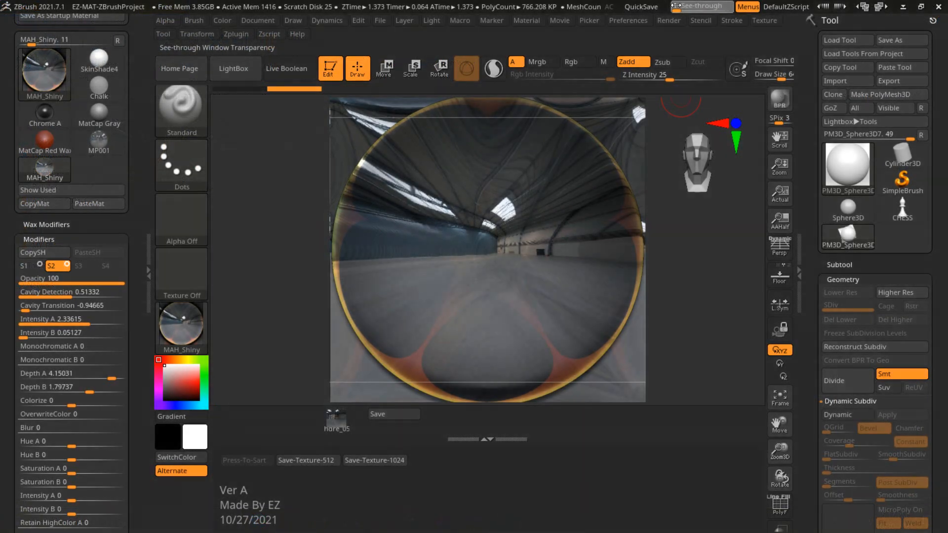
Step: Make the CHESS model the active tool and examine the texture map used by the MAH_Shiny material
click(892, 208)
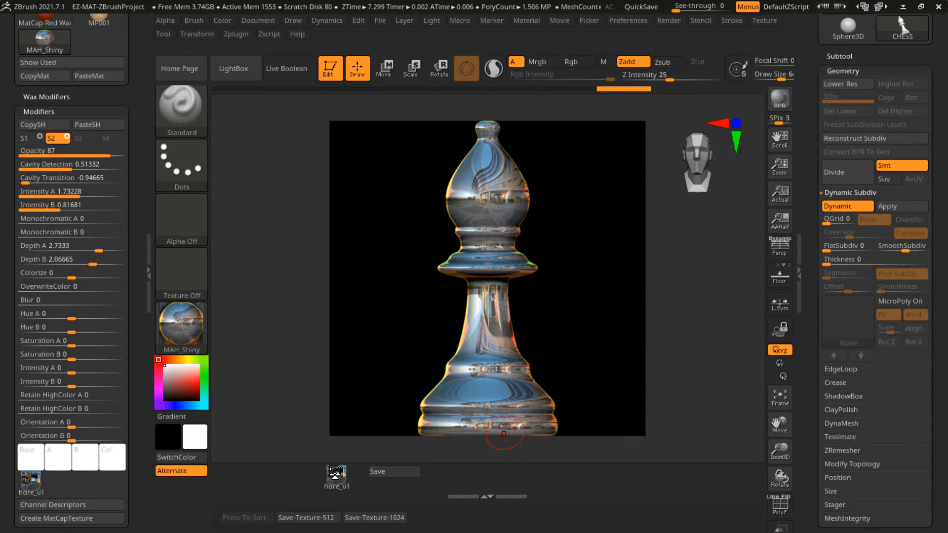
click(335, 472)
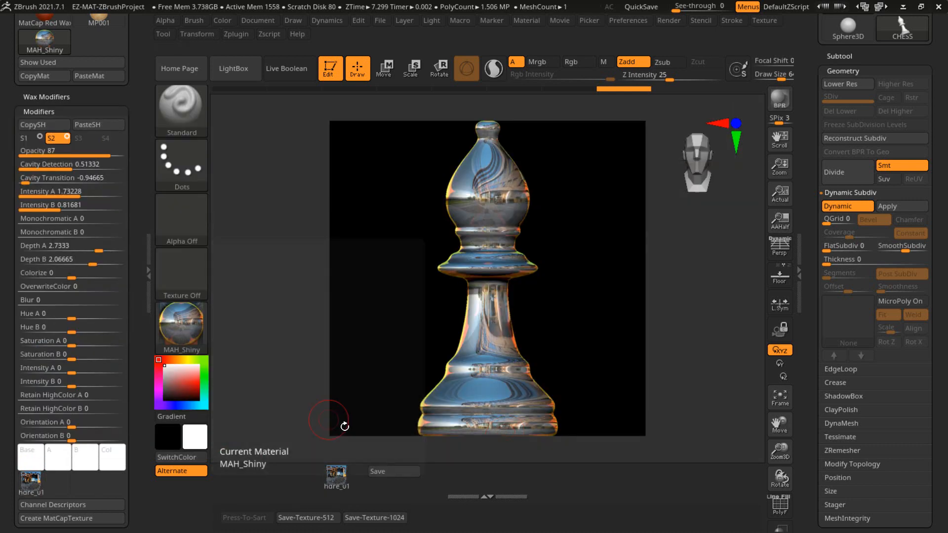
mouse_move(340, 471)
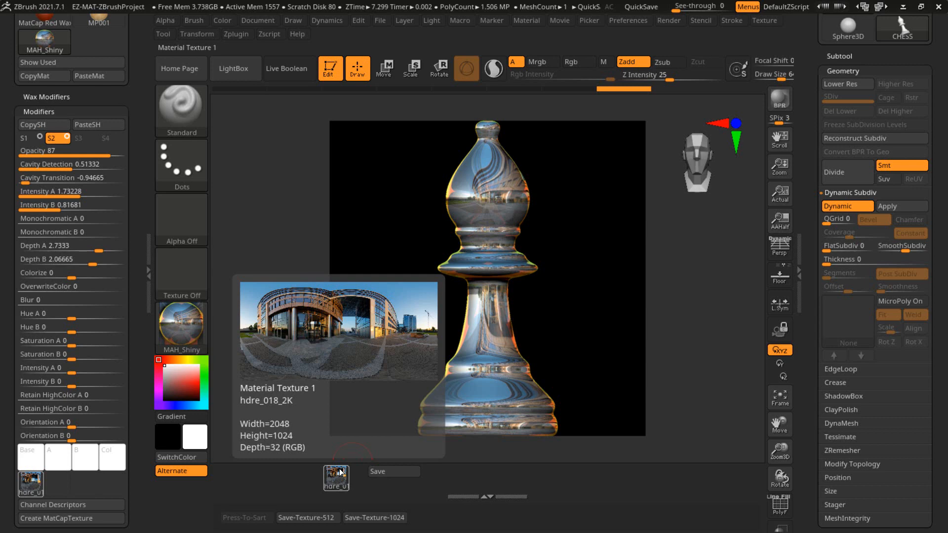
mouse_move(28, 496)
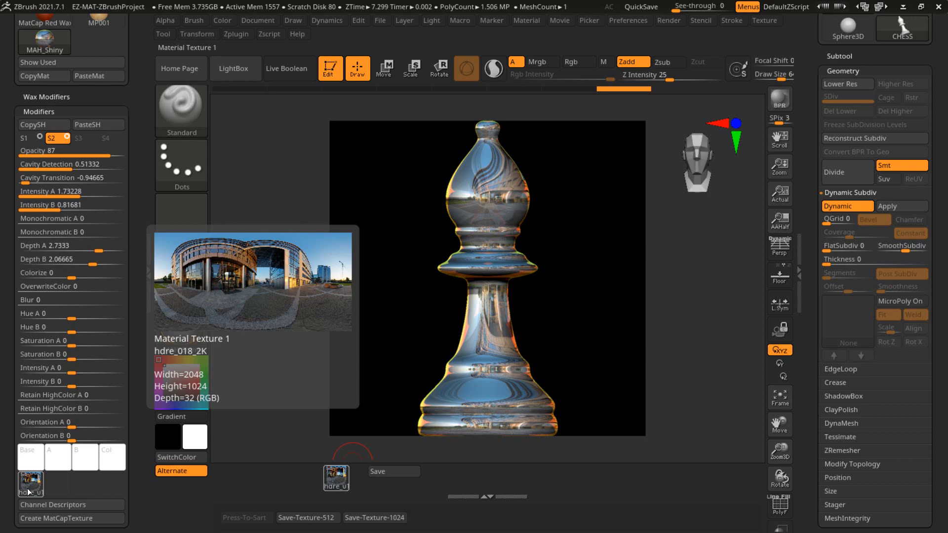
Step: Compare the settings and texture of the first and second shaders in the MAH_Shiny material
click(25, 143)
mouse_move(38, 214)
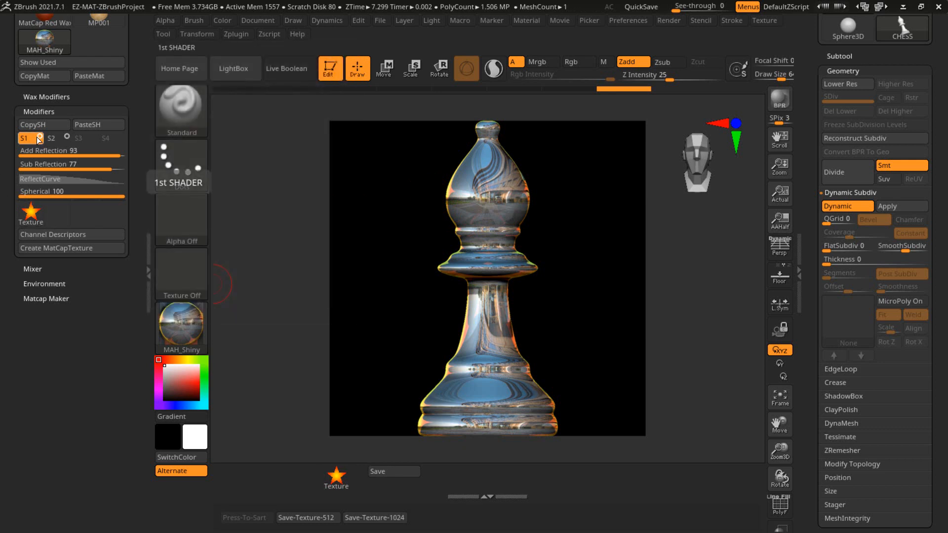
click(39, 140)
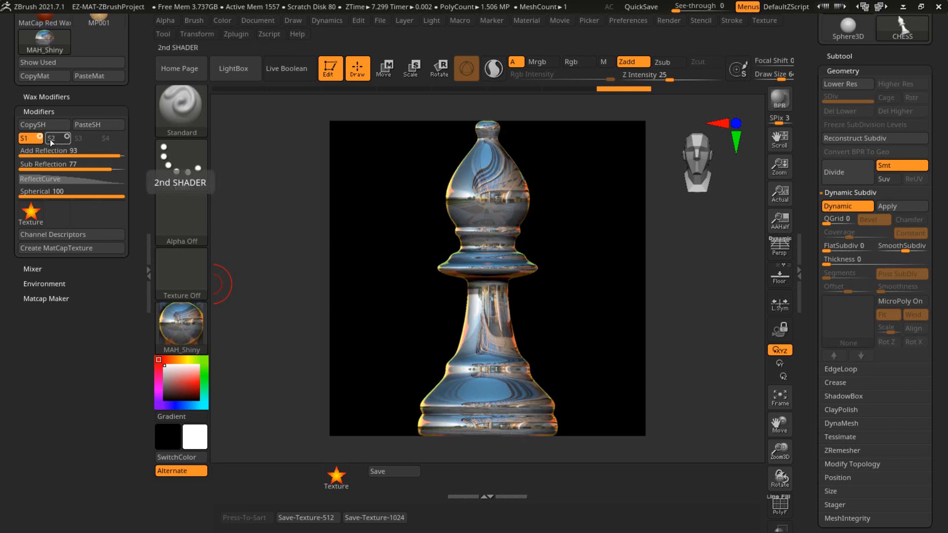
click(51, 139)
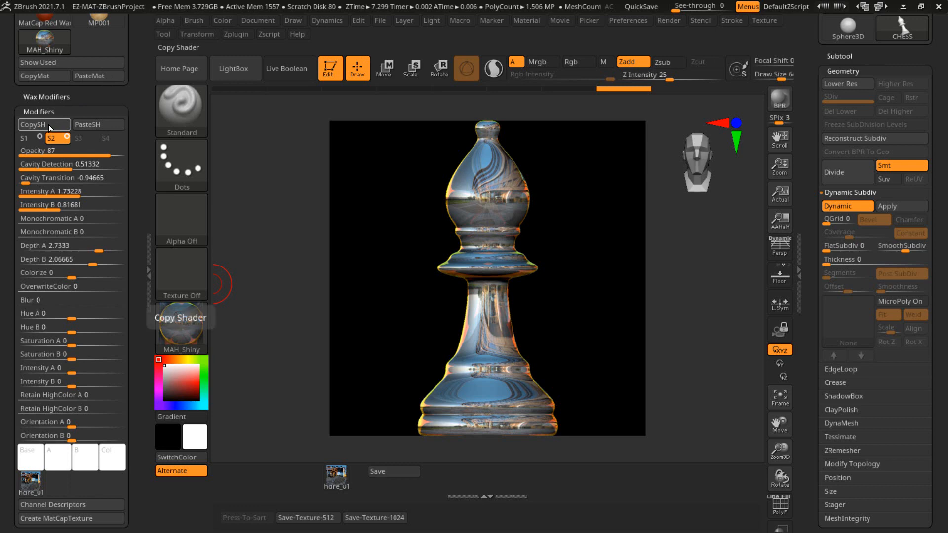
Step: Try Opacity 0, Depth A about 2.19 and Colorize about 0.28 on the second shader, and paste the copied shader settings back
drag(64, 150, 14, 151)
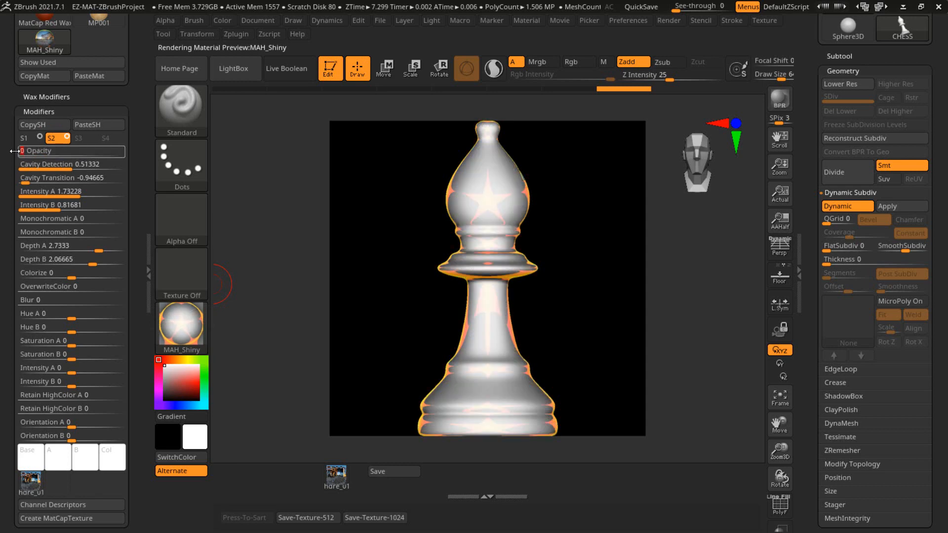
click(59, 247)
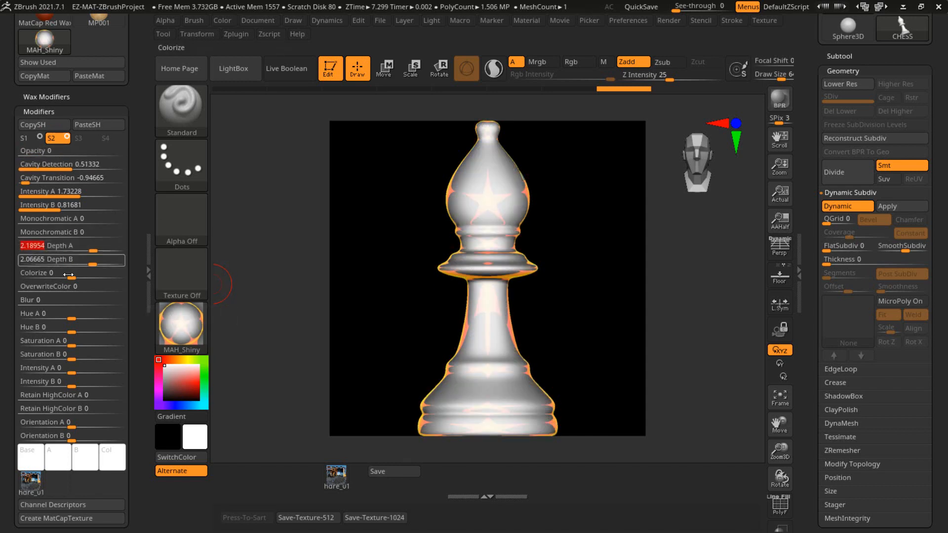
drag(68, 274, 89, 275)
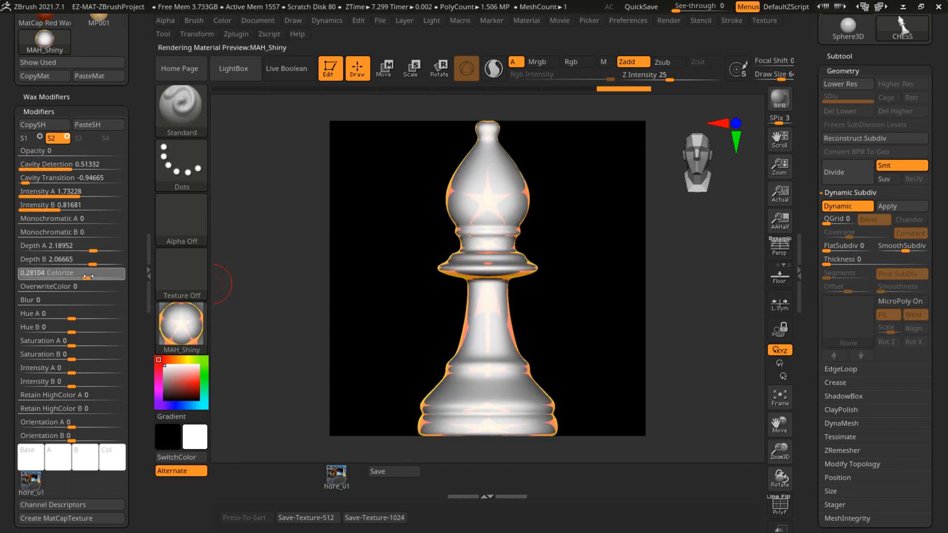
click(88, 125)
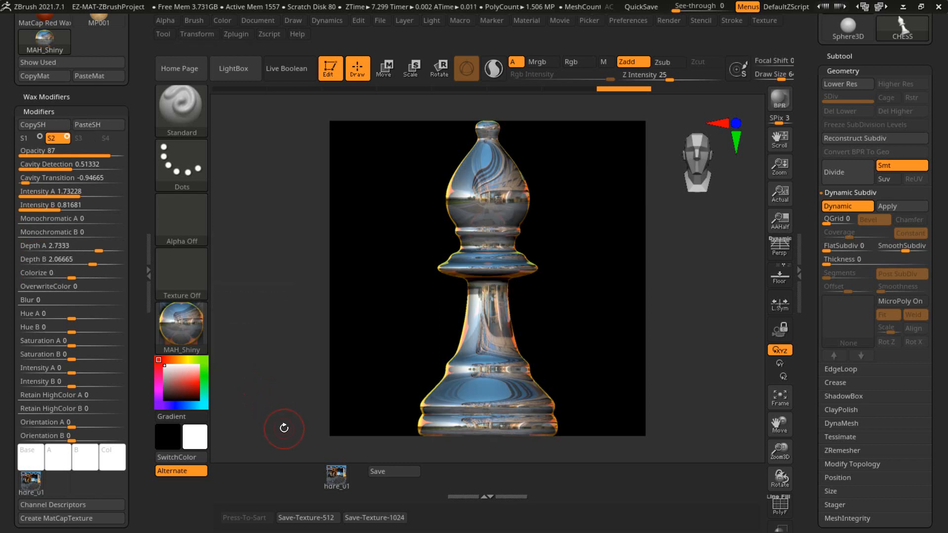
Step: Save the MAH_Shiny material as MP004.zmt in the Desktop's EZ-ZBrush-Reflection-Maps-2021 Materials folder, replacing the existing file
click(394, 469)
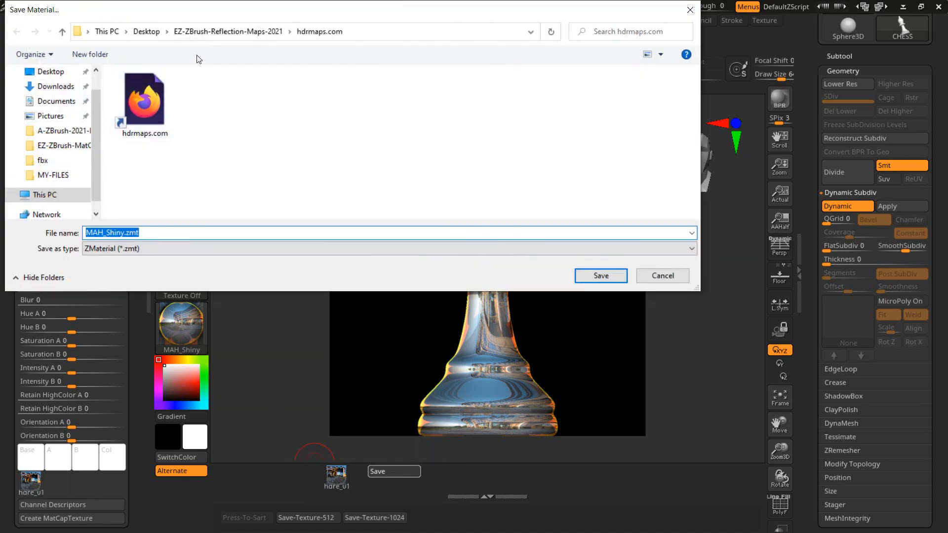
click(204, 32)
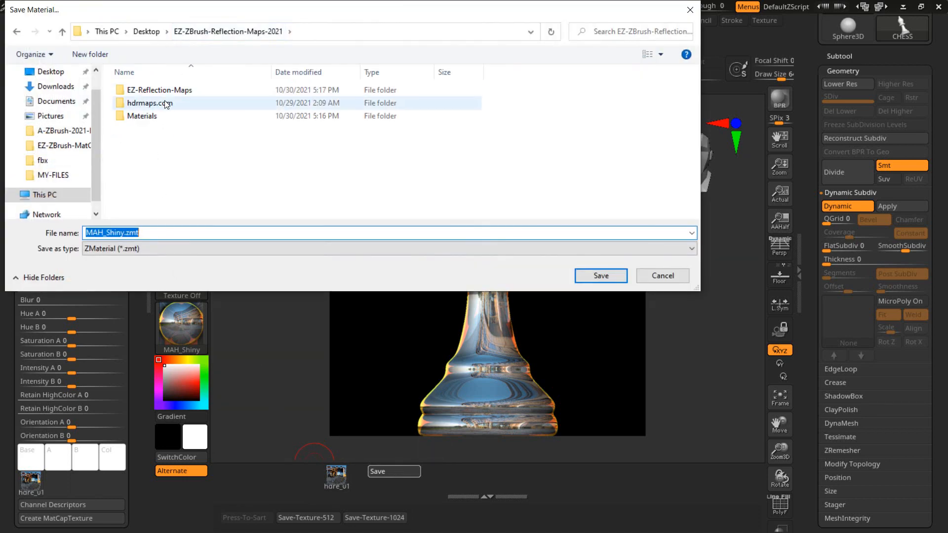
click(146, 118)
double_click(146, 119)
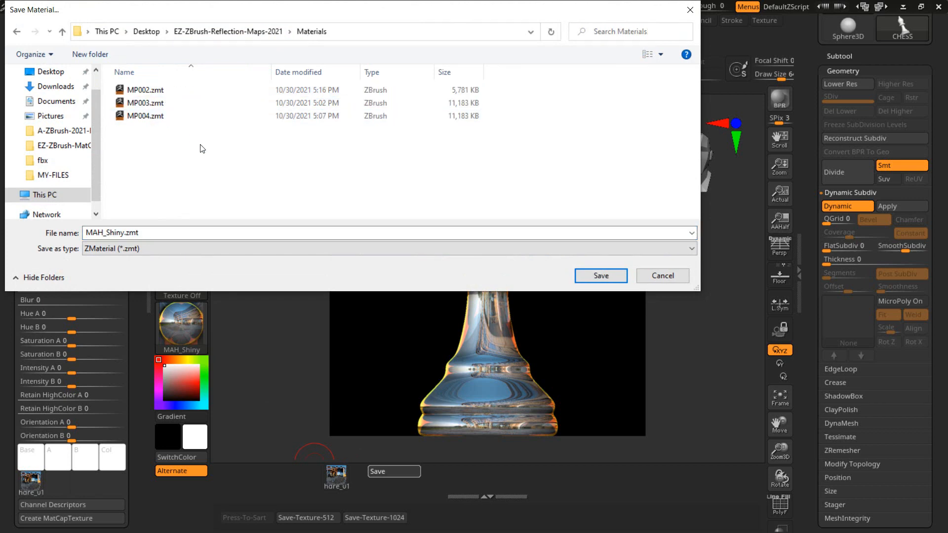
click(158, 117)
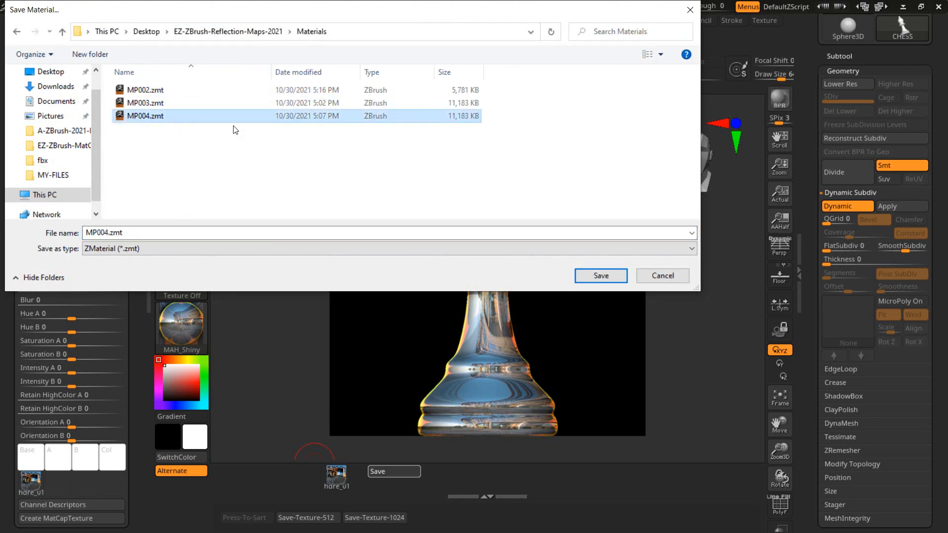
click(580, 275)
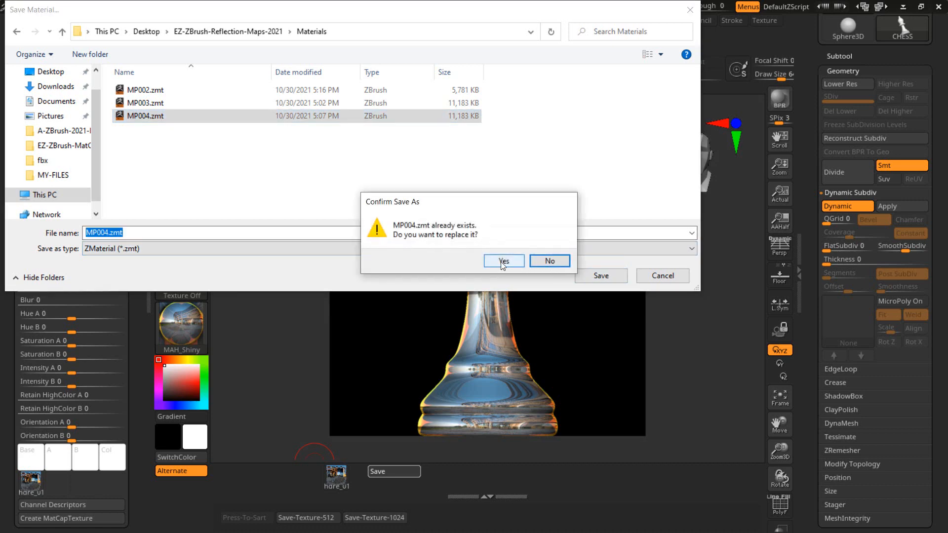
click(502, 261)
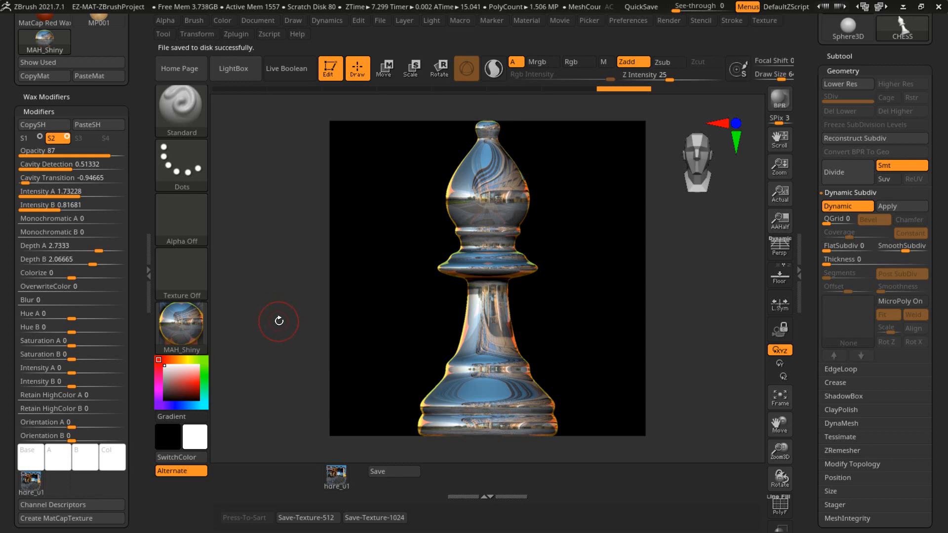
Step: Paste the copied sphere tool as the active model and save the MP004 texture maps at 512 and 1024
click(317, 518)
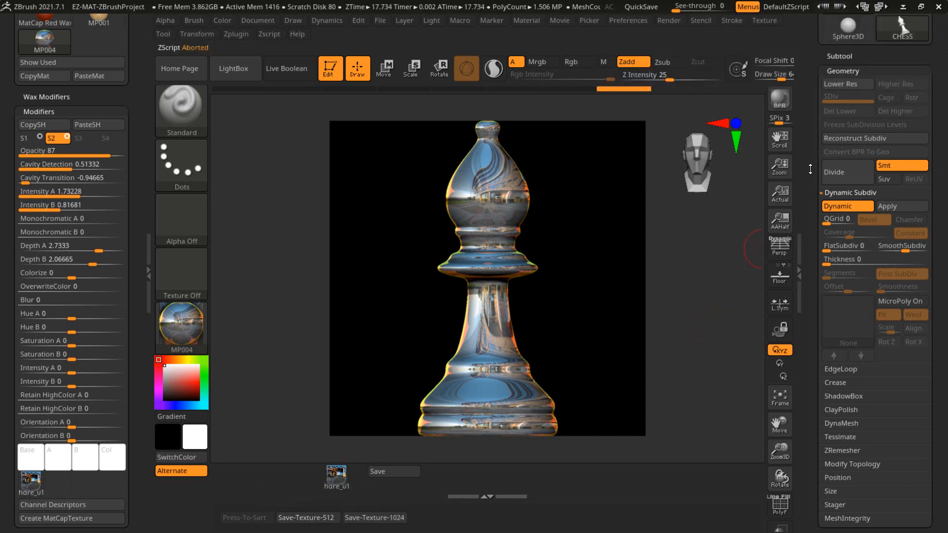
drag(811, 169, 812, 324)
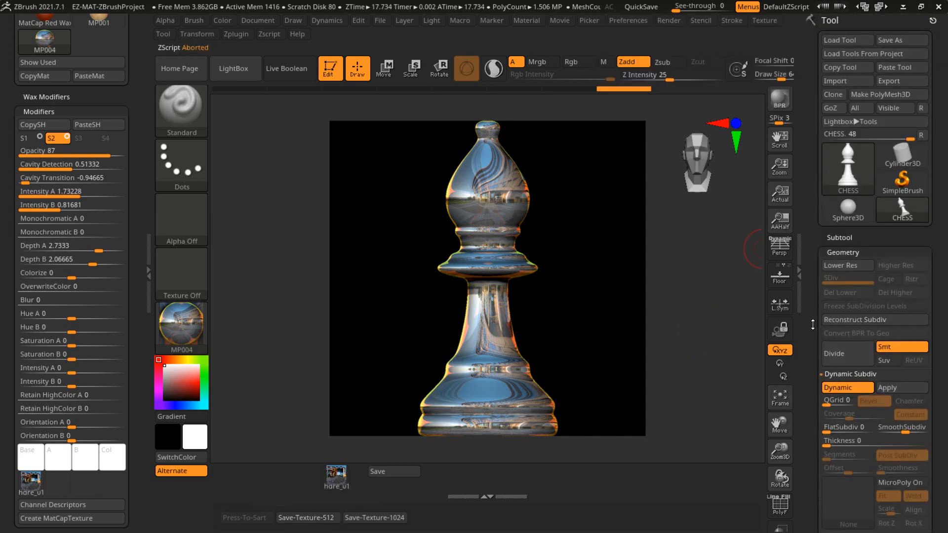
click(902, 68)
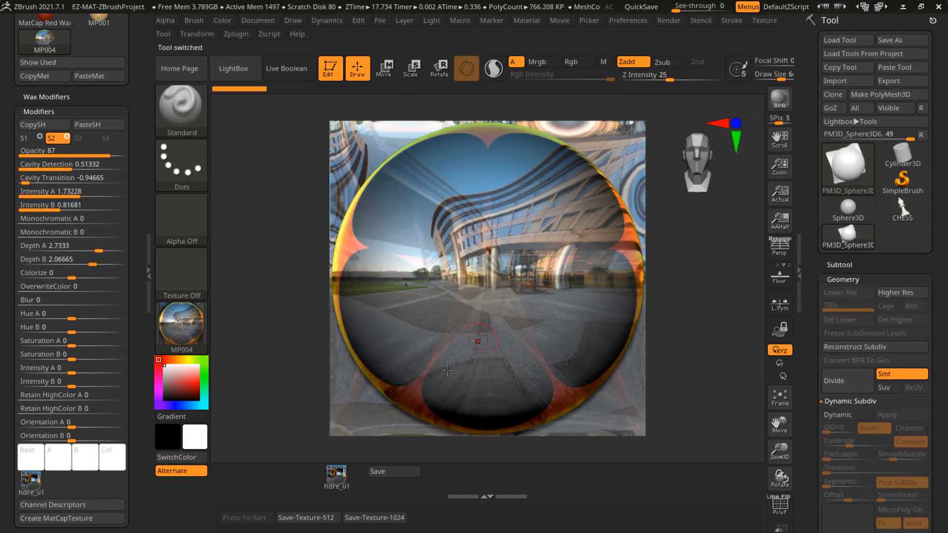
click(326, 517)
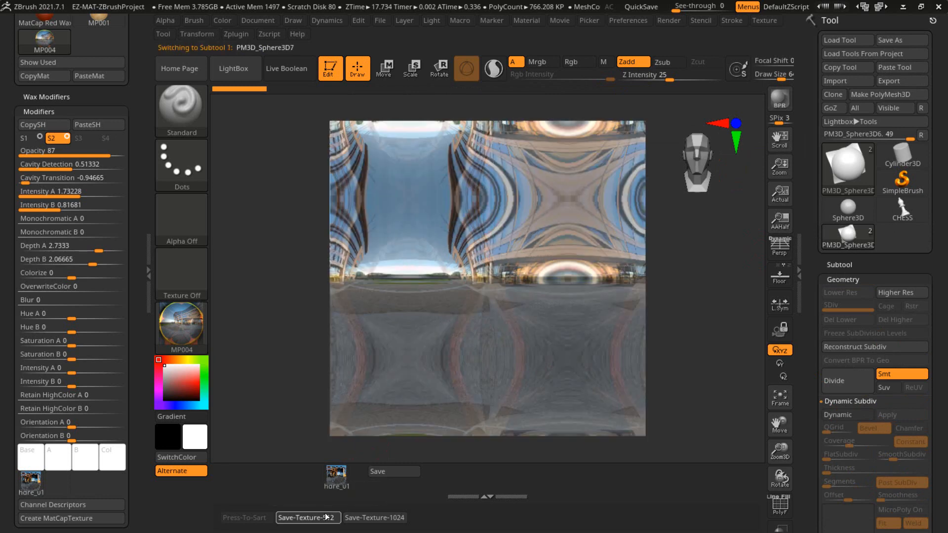
click(381, 517)
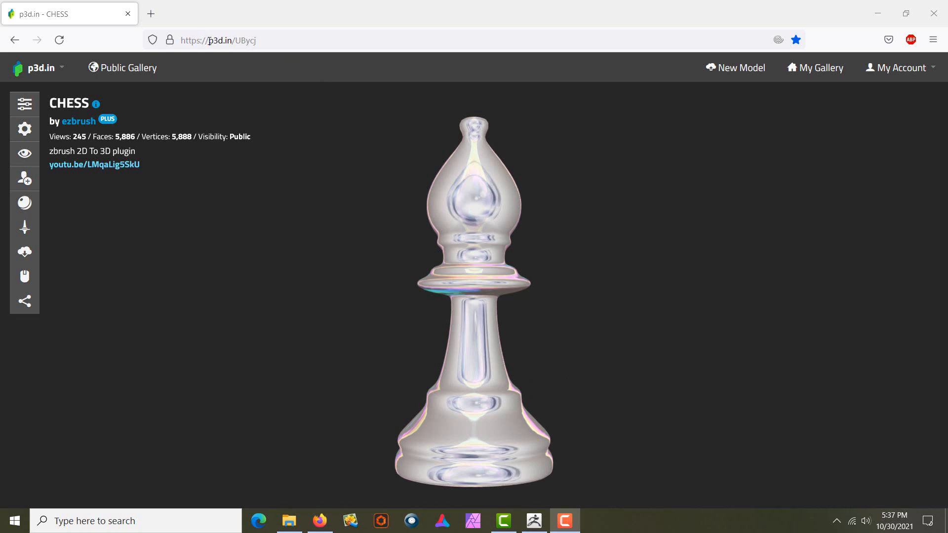
Step: In Firefox, open the mesh and material settings of the CHESS model on p3d.in
drag(209, 41, 231, 41)
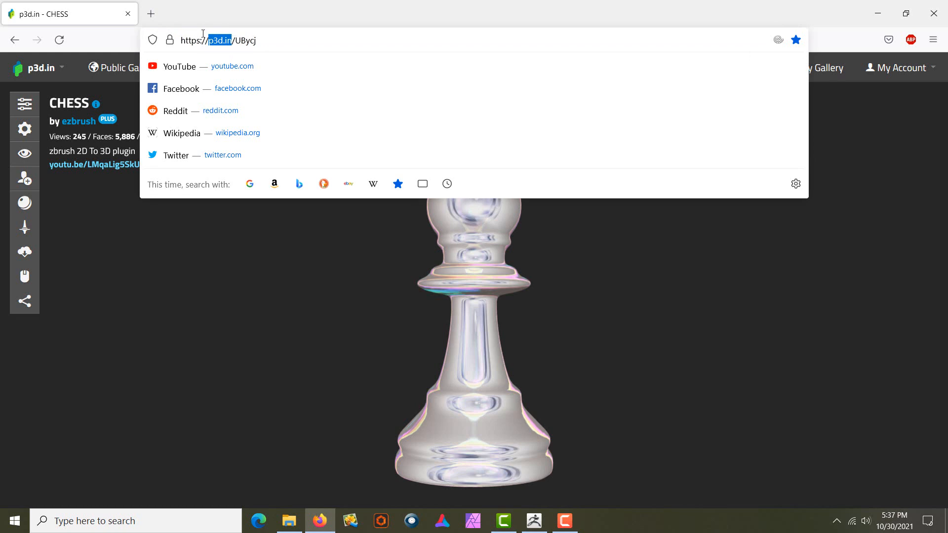
click(139, 216)
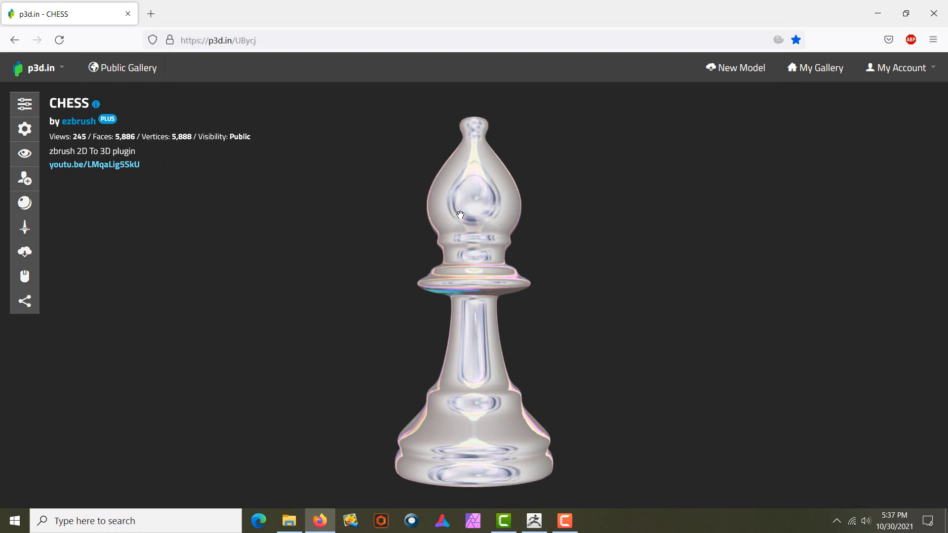
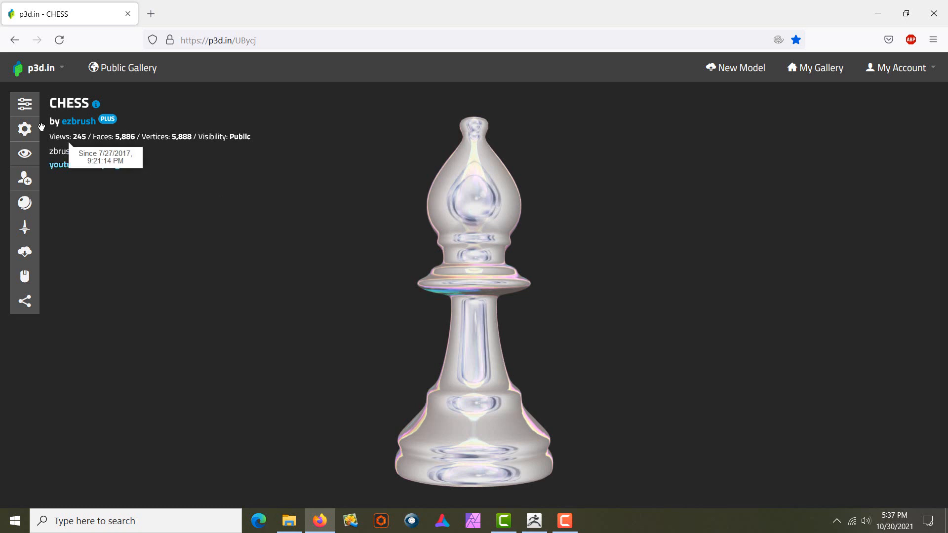
click(25, 154)
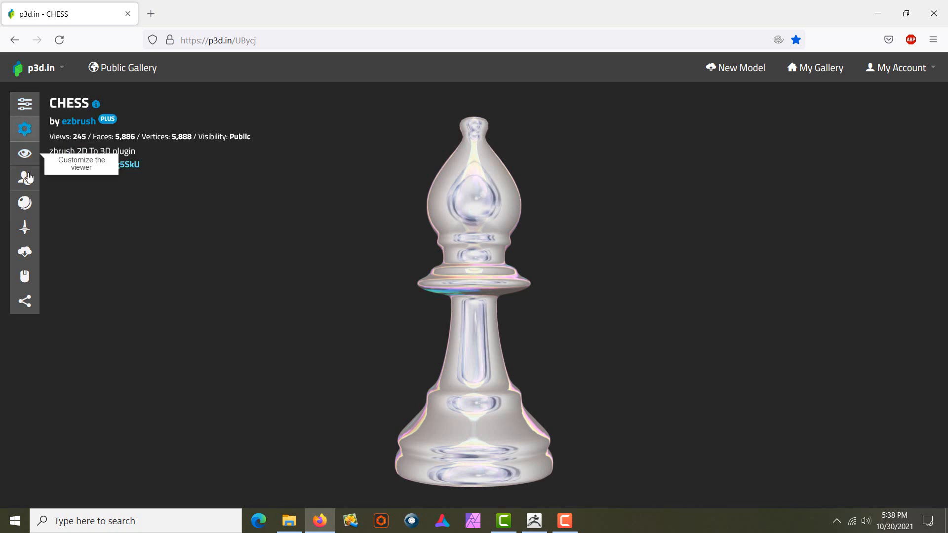
click(25, 104)
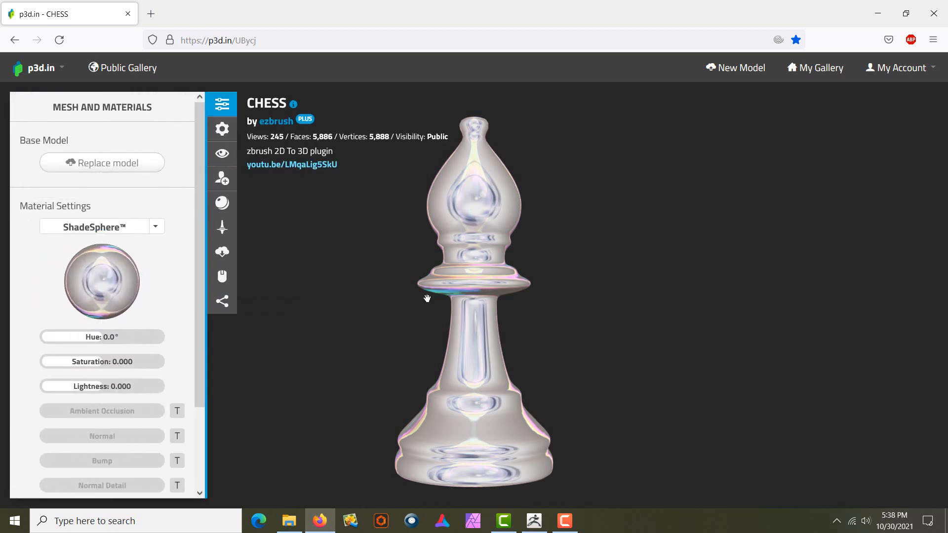
Step: Upload EZ-MatTexture005.png from the EZ-Reflection-Maps folder as a new ShadeSphere for the chess model and set its Lightness to -0.041
click(112, 285)
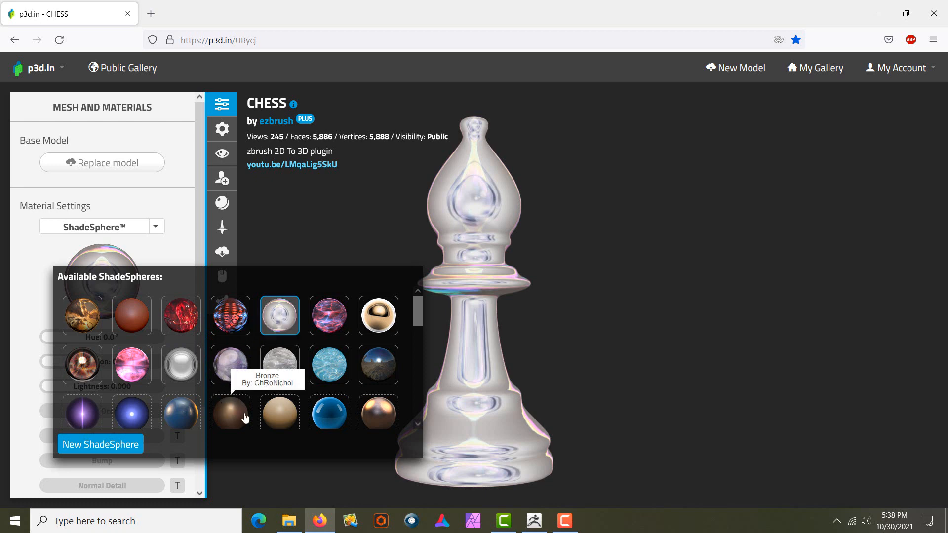
click(120, 445)
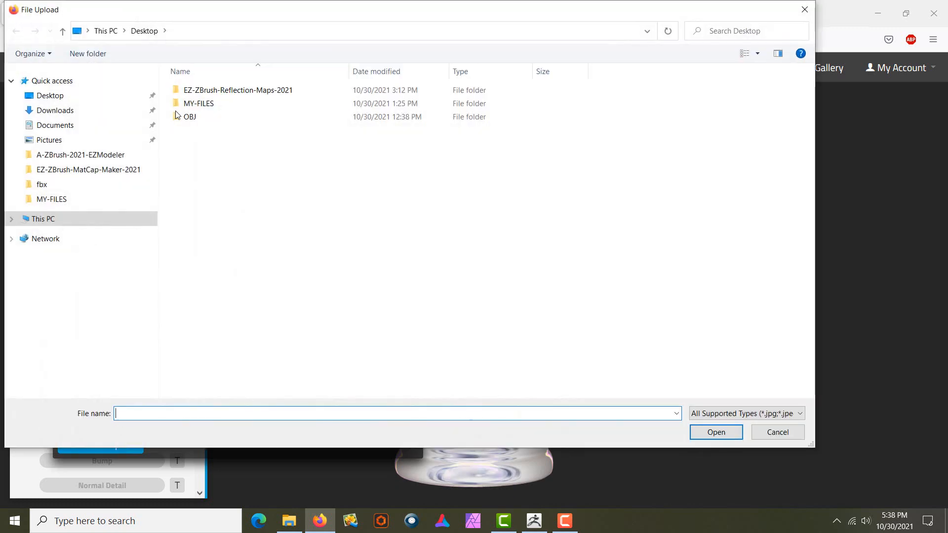
double_click(195, 90)
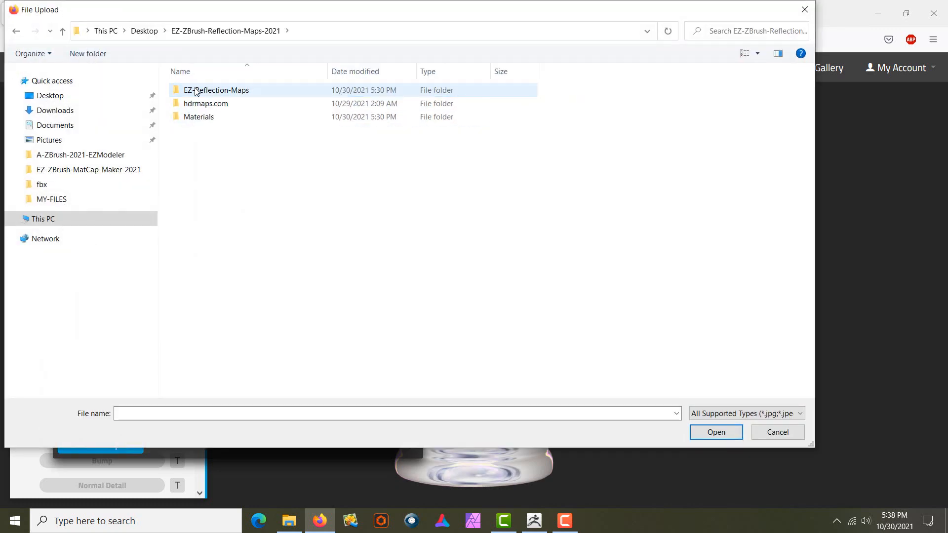
click(234, 93)
double_click(234, 93)
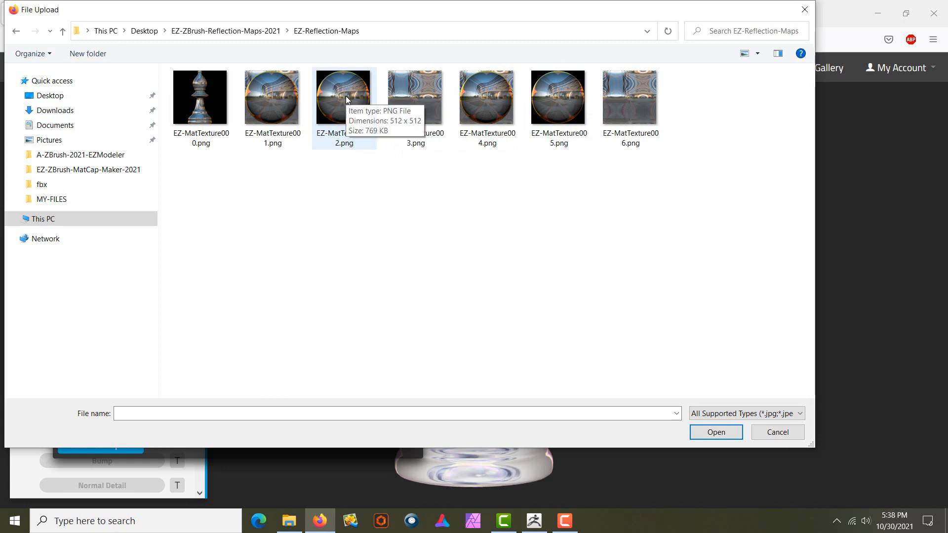
click(552, 89)
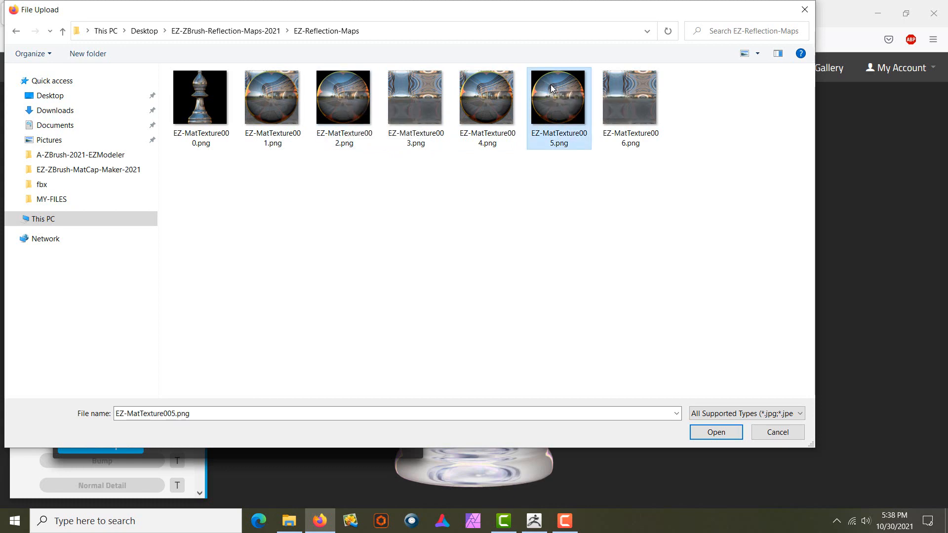
click(706, 433)
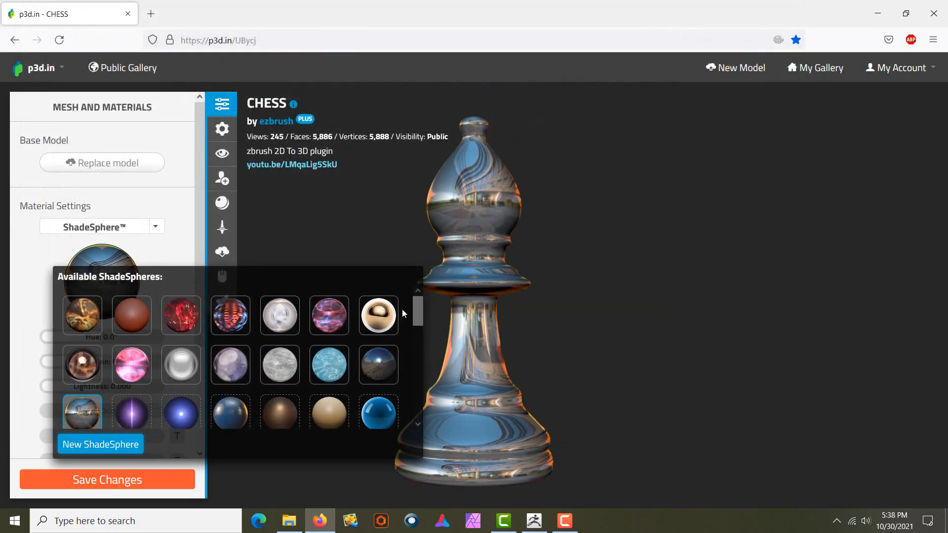
click(346, 236)
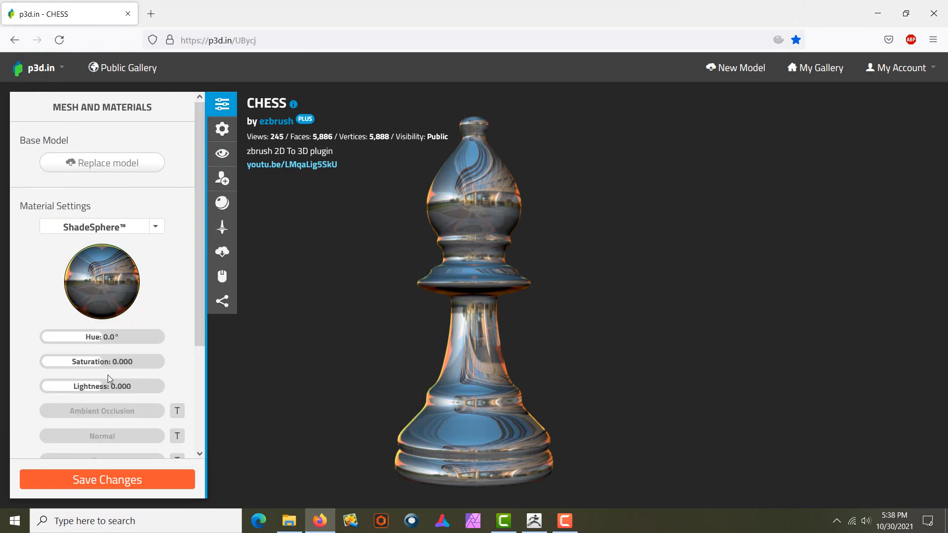
drag(97, 388, 97, 377)
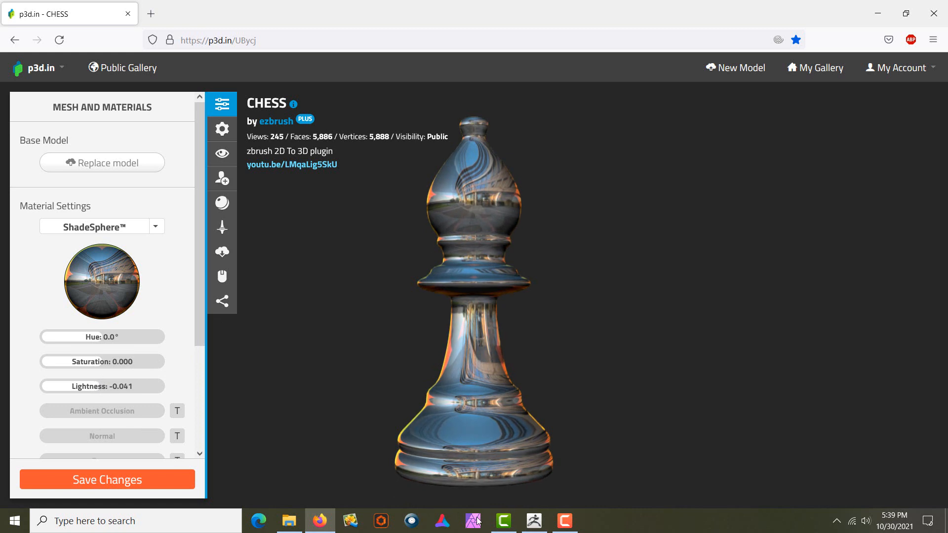
Step: Switch to ZBrush, make CHESS the active tool, and return to p3d.in to compare the MP004 material with the uploaded ShadeSphere
click(533, 521)
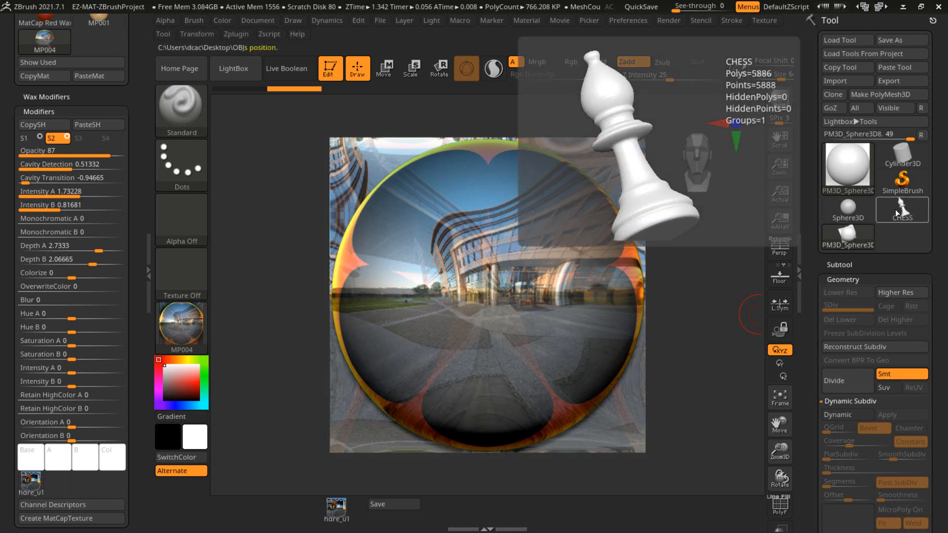
click(895, 213)
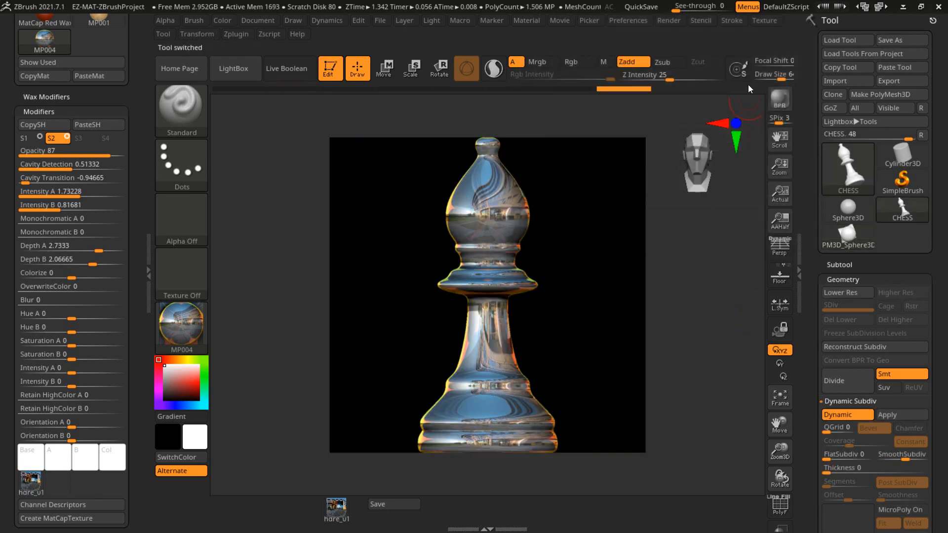
drag(688, 8, 666, 15)
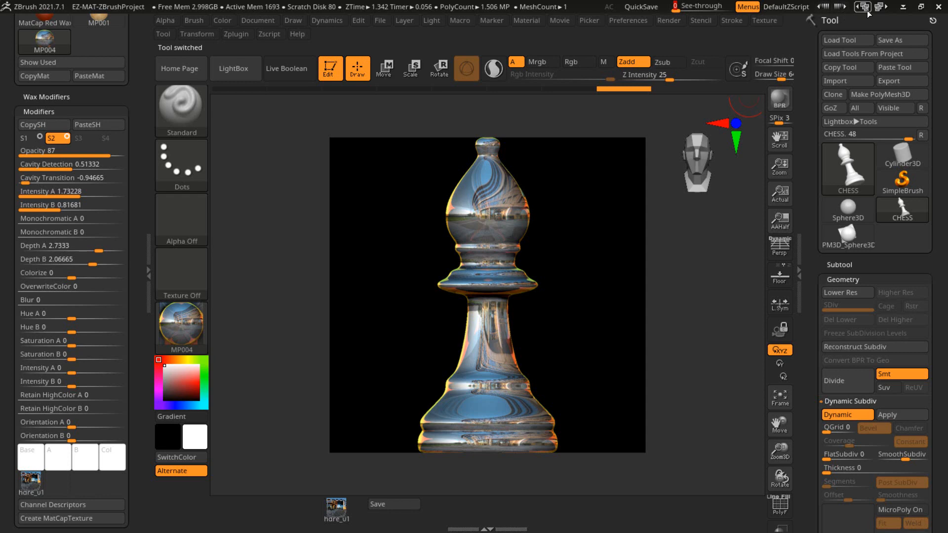
click(900, 14)
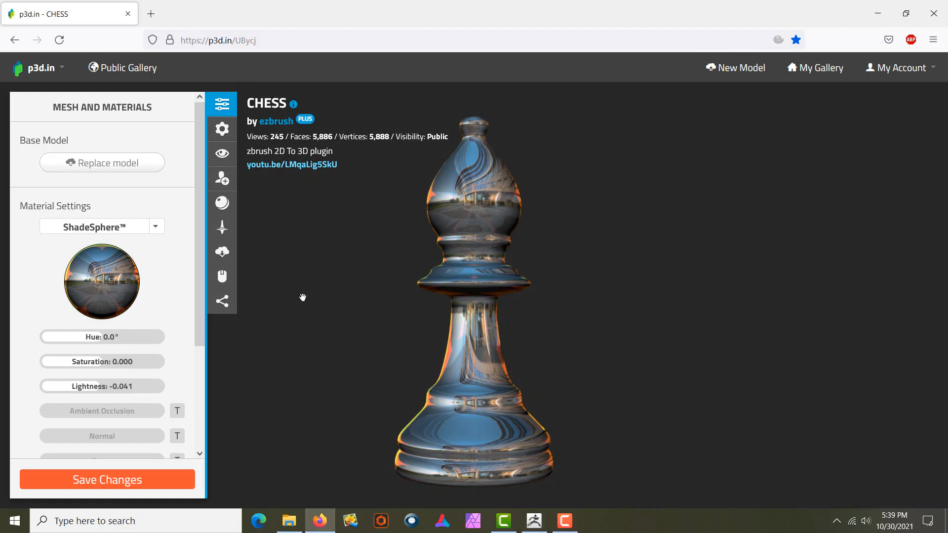
Step: Upload EZ-MatTexture006.png from the EZ-Reflection-Maps folder as a new ShadeSphere for the chess model
click(112, 279)
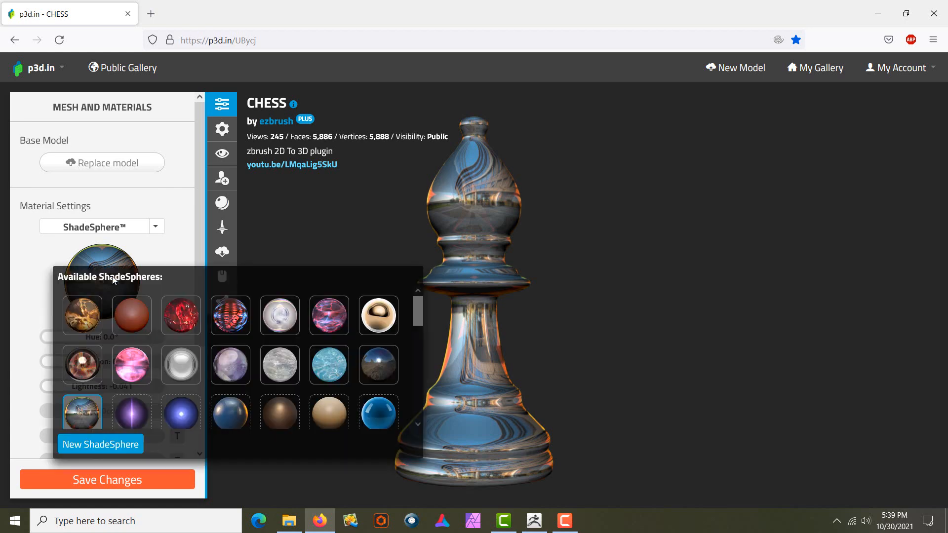
click(96, 445)
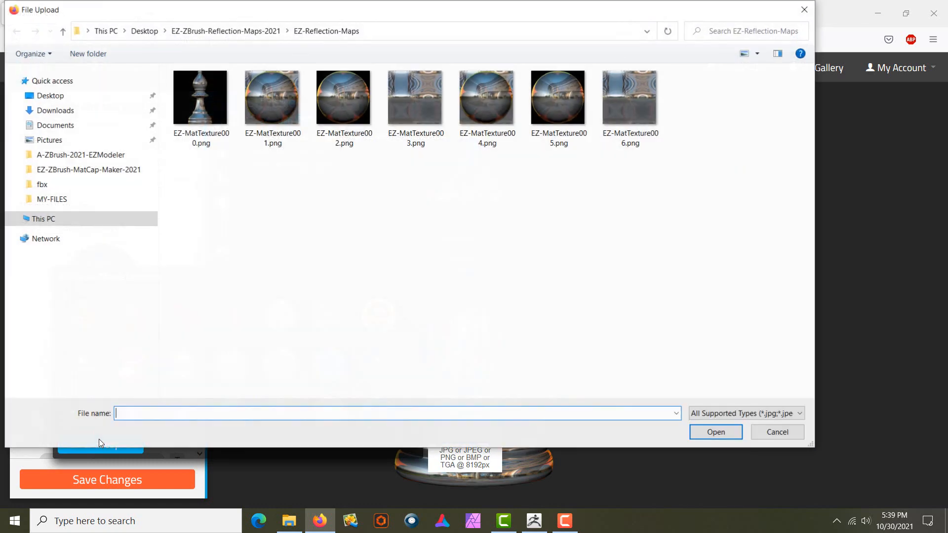
click(623, 88)
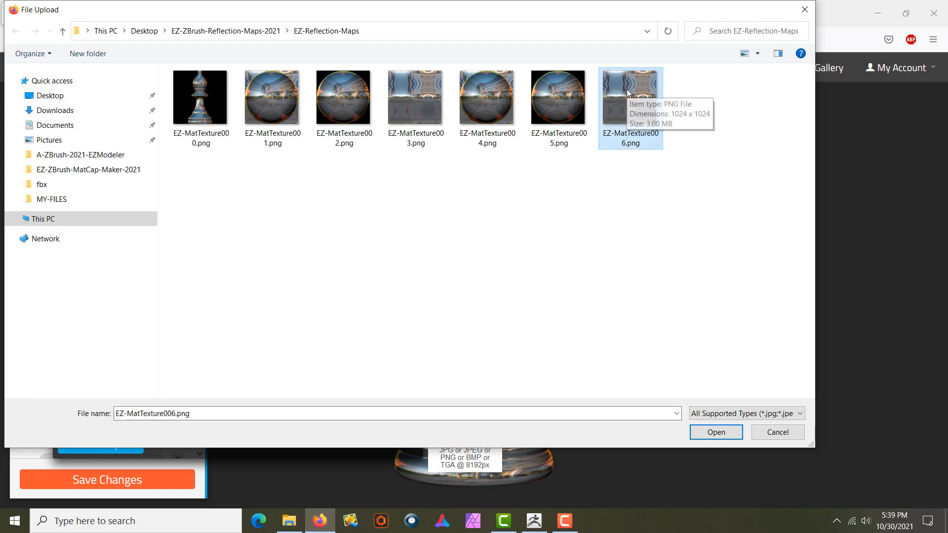
click(717, 433)
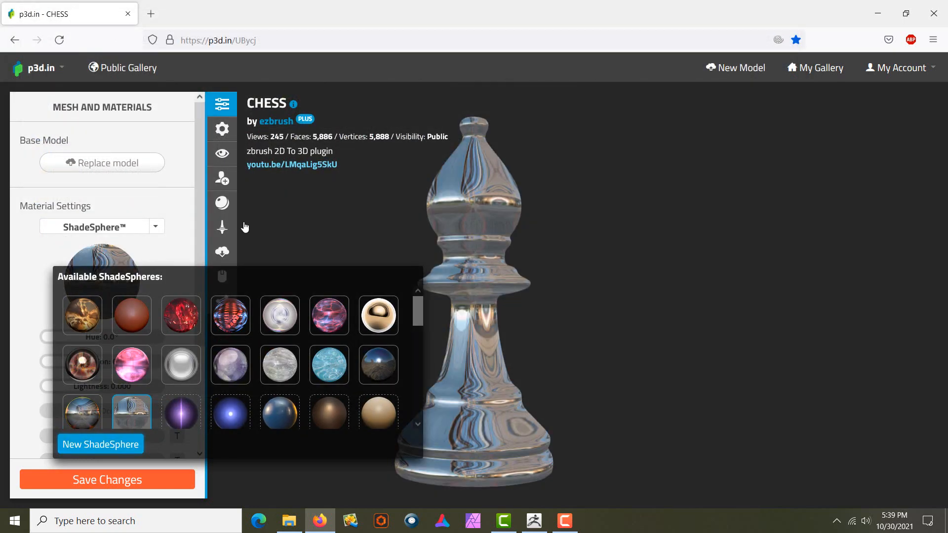
click(261, 219)
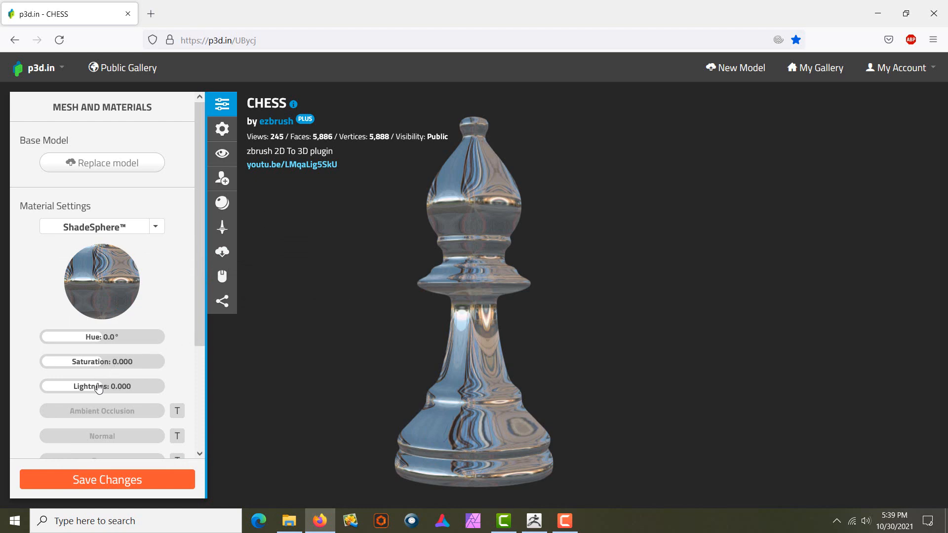
Step: Adjust the Lightness of the newly uploaded ShadeSphere and settle on -0.031
mouse_move(100, 388)
mouse_down()
mouse_move(111, 387)
mouse_move(78, 387)
mouse_move(87, 379)
mouse_up()
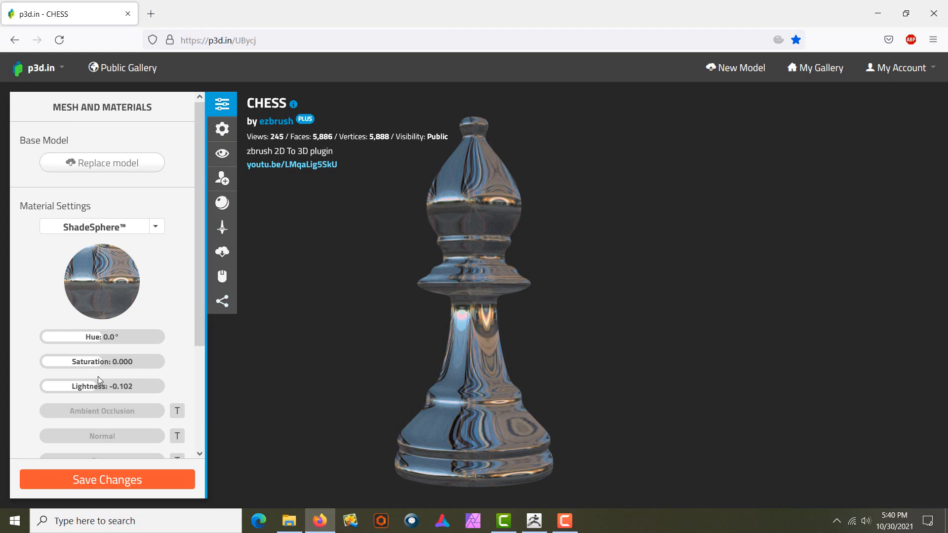
mouse_move(90, 389)
mouse_down()
mouse_move(107, 388)
mouse_move(94, 389)
mouse_up()
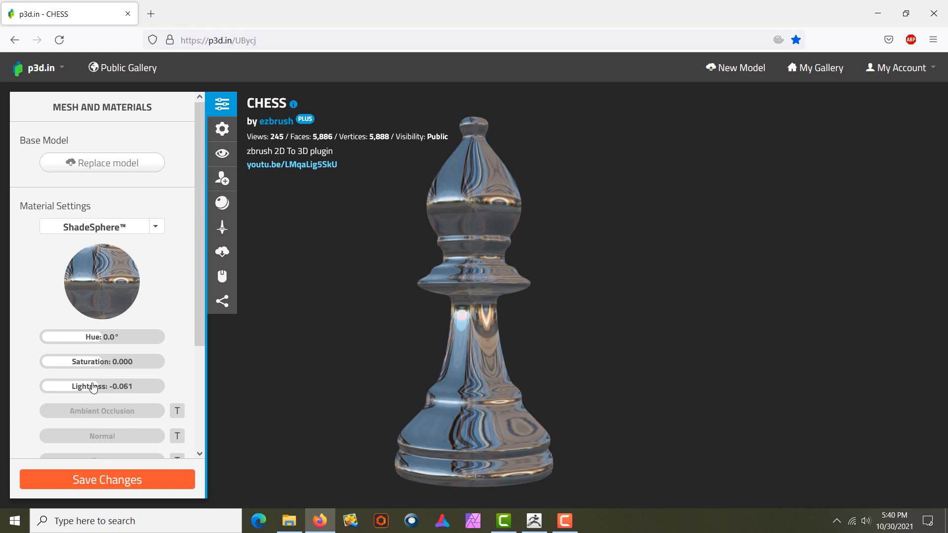
mouse_move(94, 387)
mouse_down()
mouse_move(87, 380)
mouse_move(102, 376)
mouse_up()
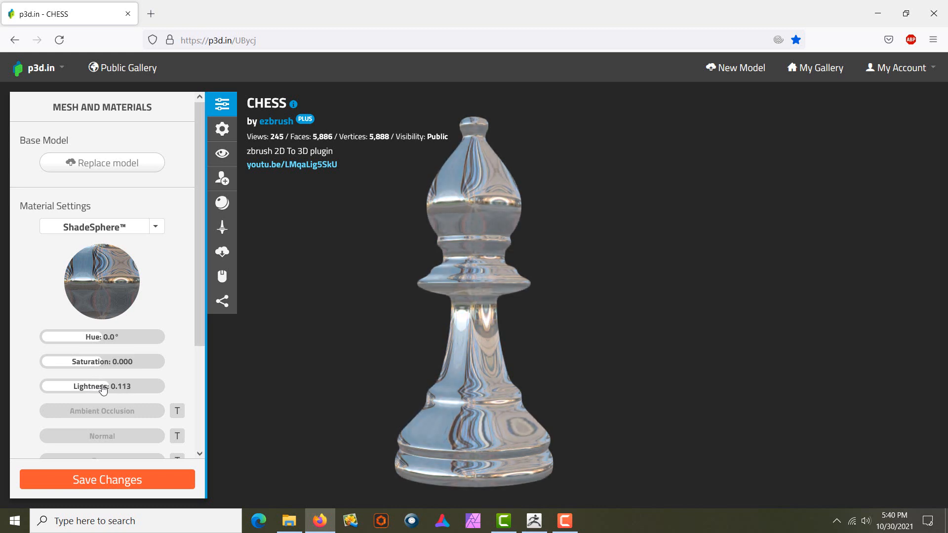
drag(102, 389, 96, 390)
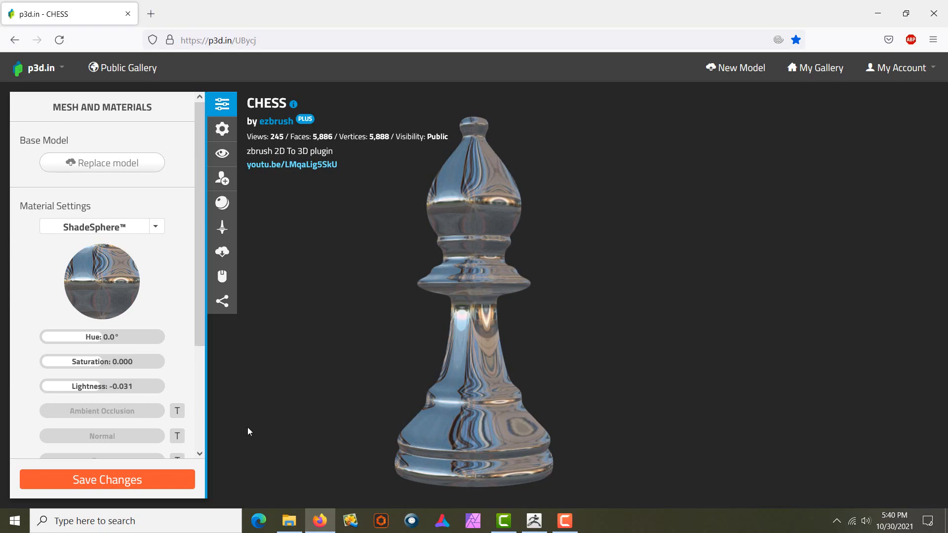
Step: Switch to ZBrush and examine the reflection texture assigned to the MP004 material on the chess model
click(532, 521)
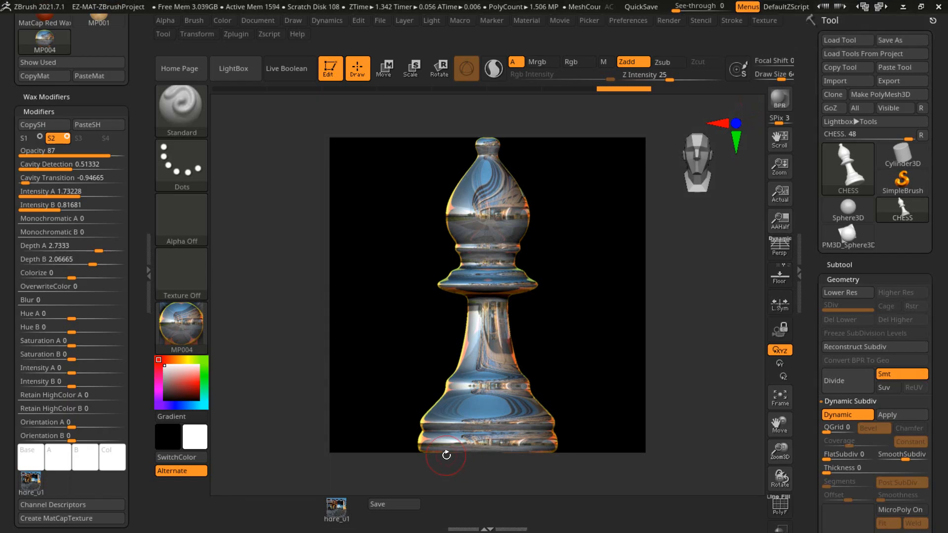
mouse_move(340, 510)
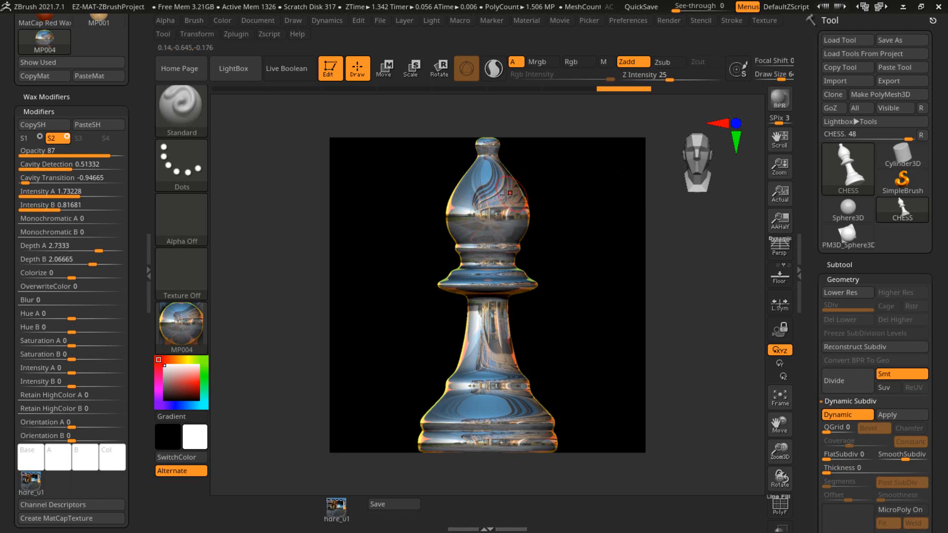
click(338, 508)
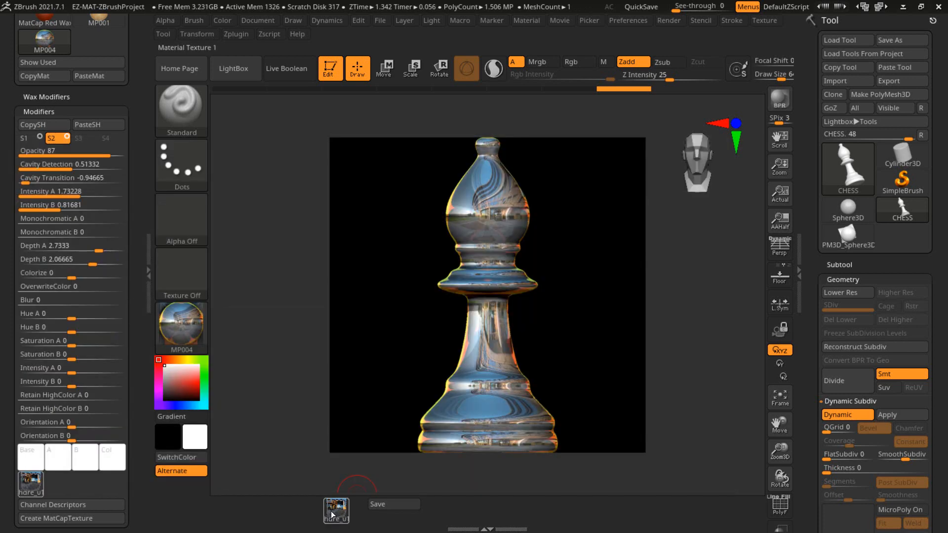
mouse_move(332, 515)
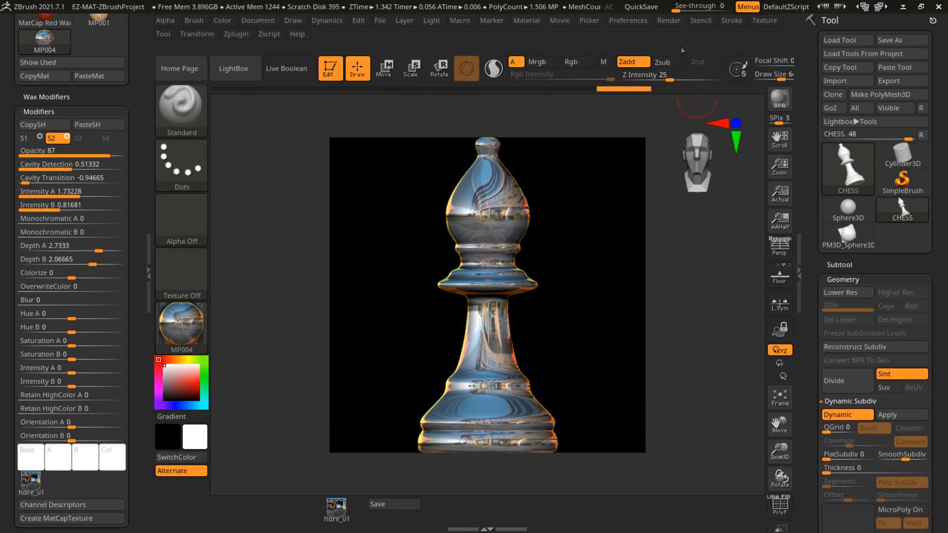
click(683, 10)
drag(681, 10, 672, 10)
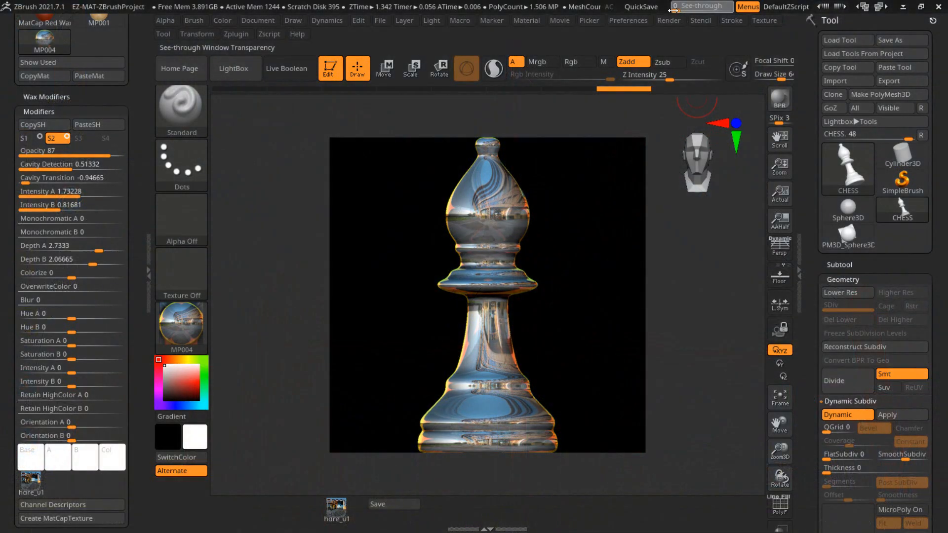
Step: Import EZ-MatTexture004.png, EZ-MatTexture005.png and EZ-MatTexture006.png from the EZ-Reflection-Maps folder as ZBrush textures
click(760, 21)
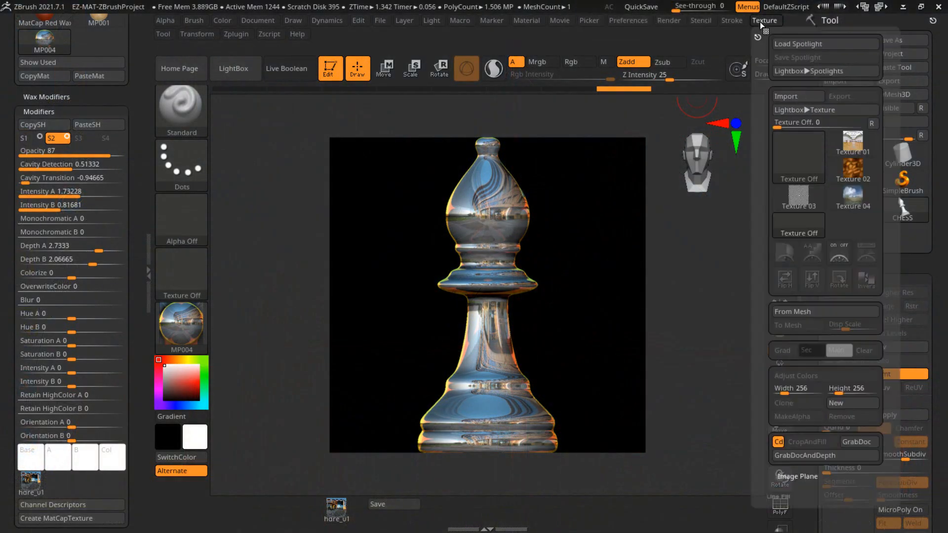
click(789, 97)
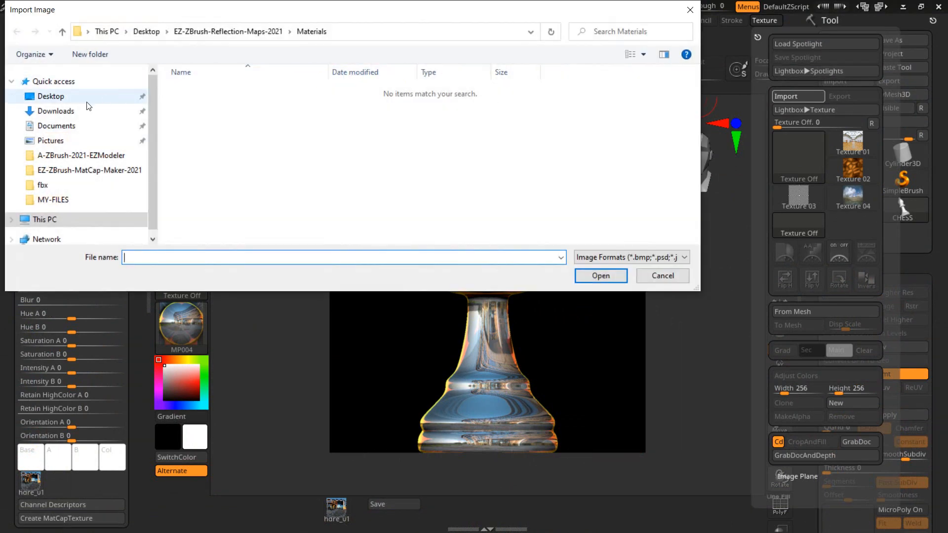
click(68, 96)
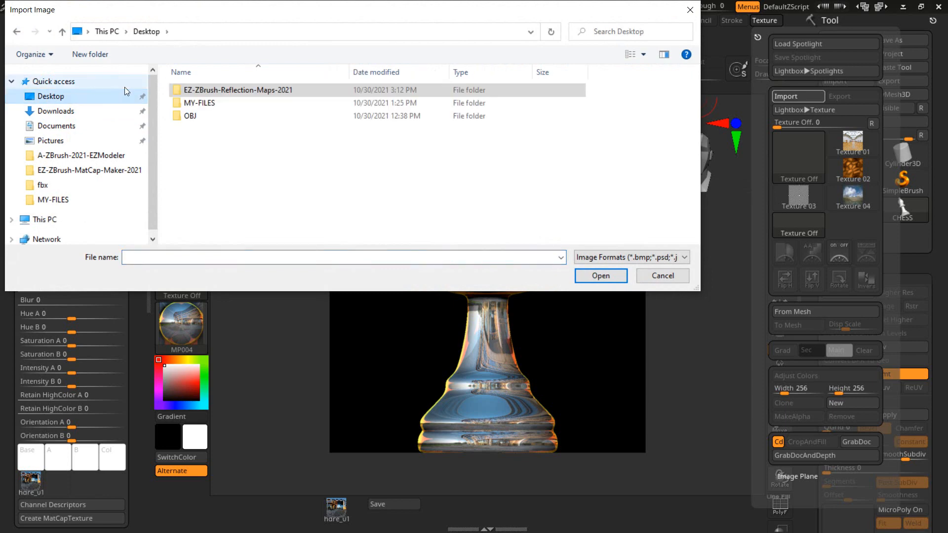
double_click(215, 90)
double_click(214, 90)
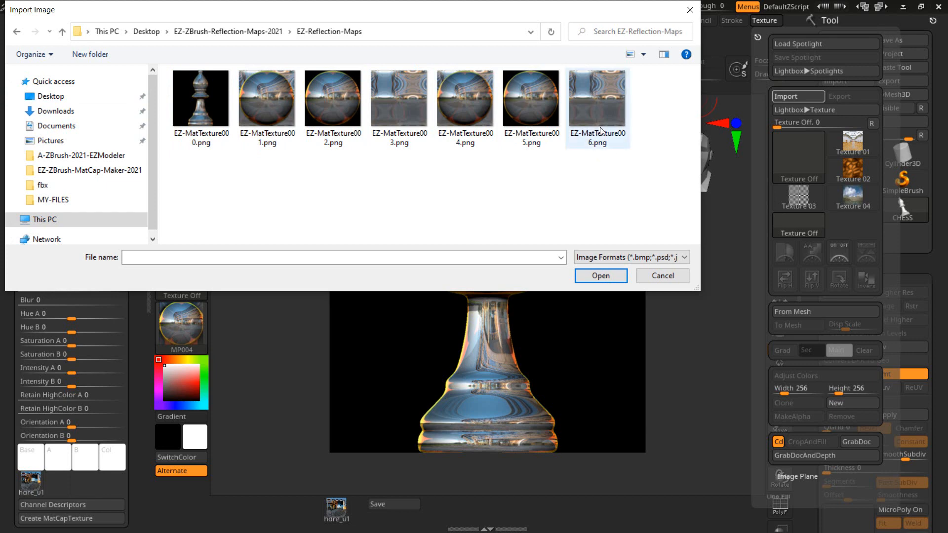
click(594, 110)
ctrl+click(533, 100)
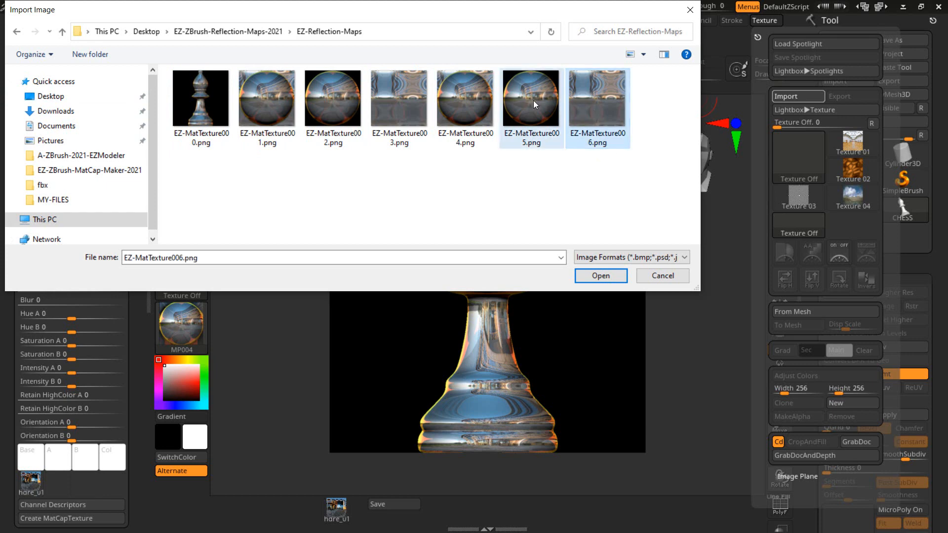
ctrl+click(482, 99)
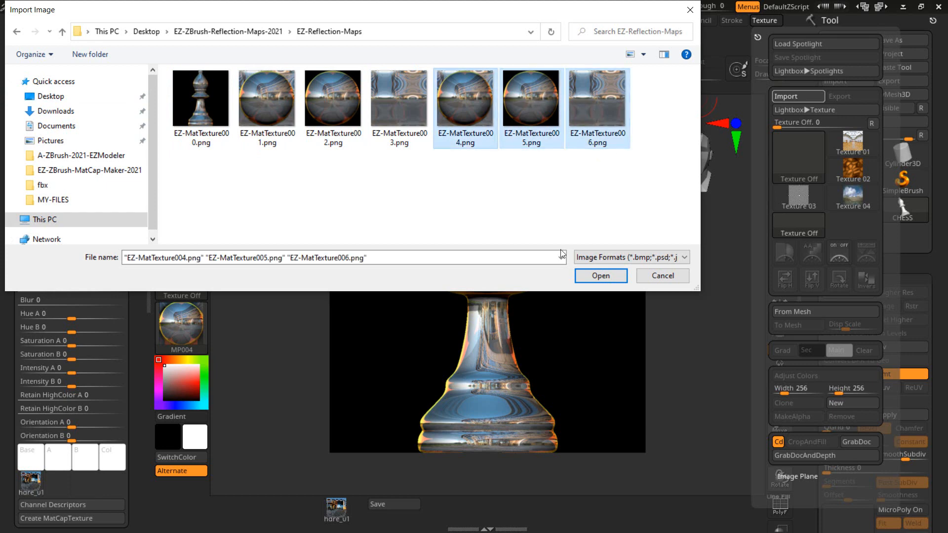
click(594, 275)
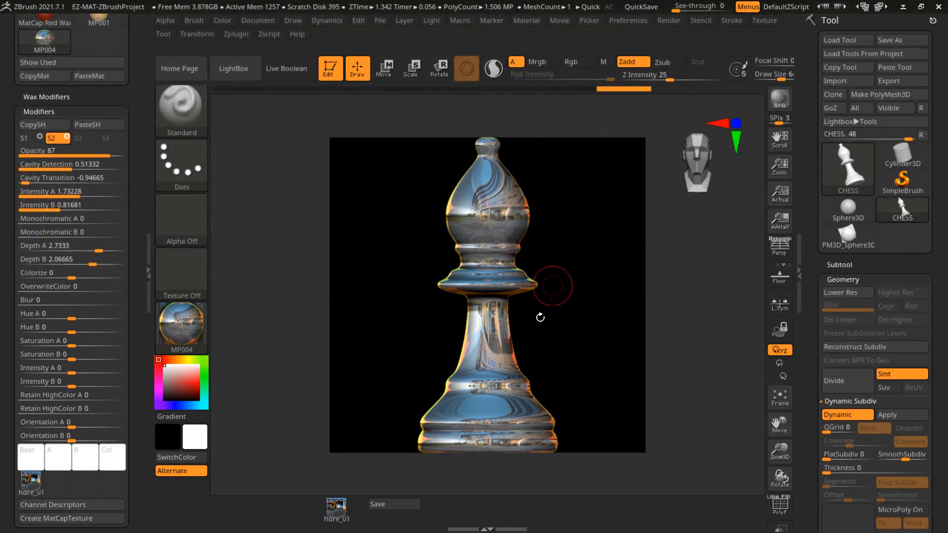
Step: Try EZ-MatTexture006 as the MP004 material's texture on the chess model
drag(481, 528, 481, 488)
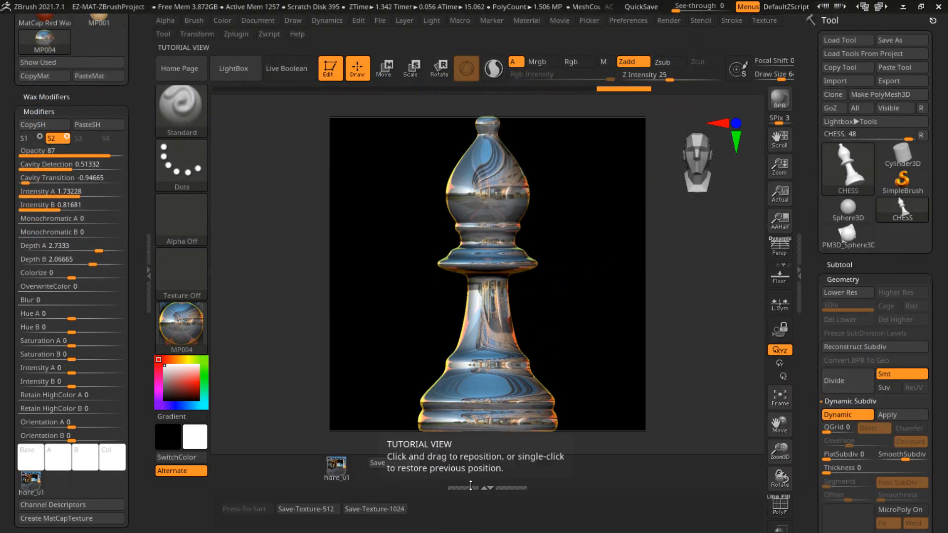
click(341, 475)
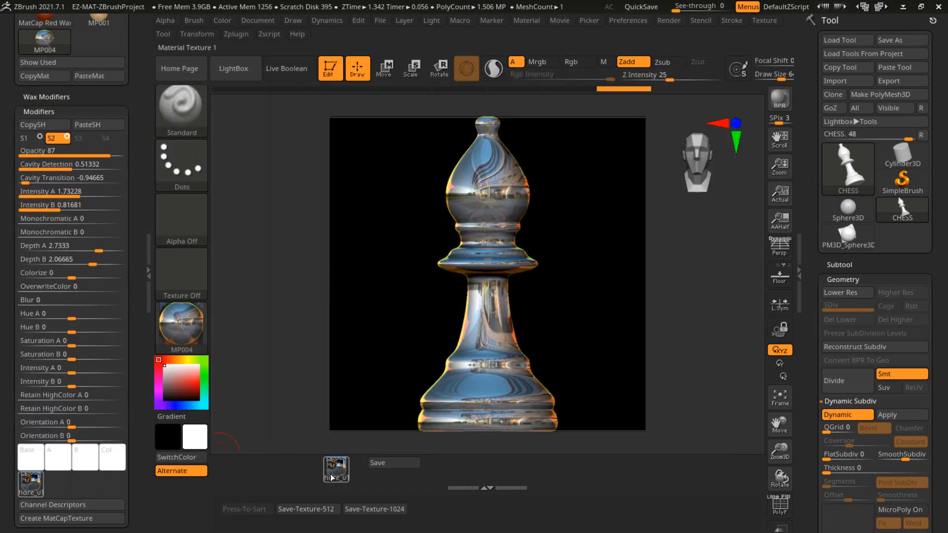
click(333, 471)
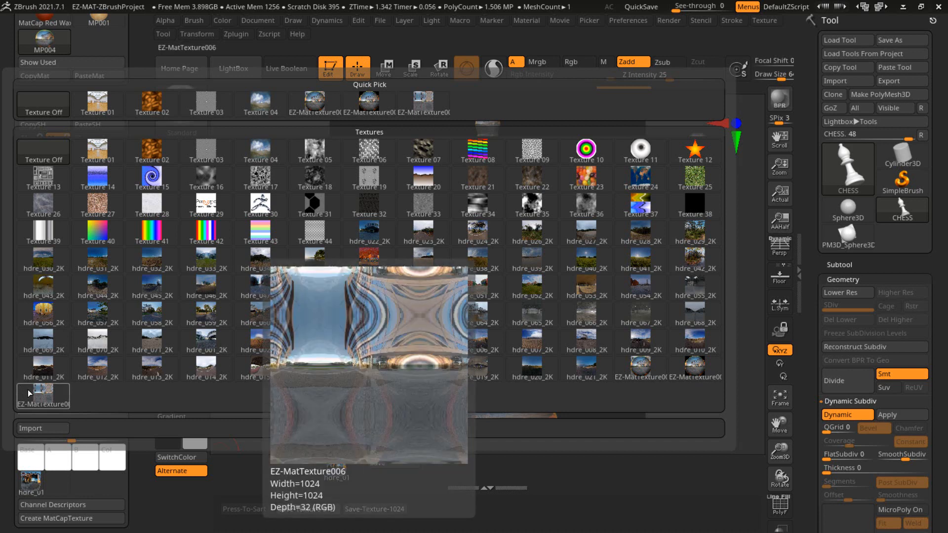
click(47, 398)
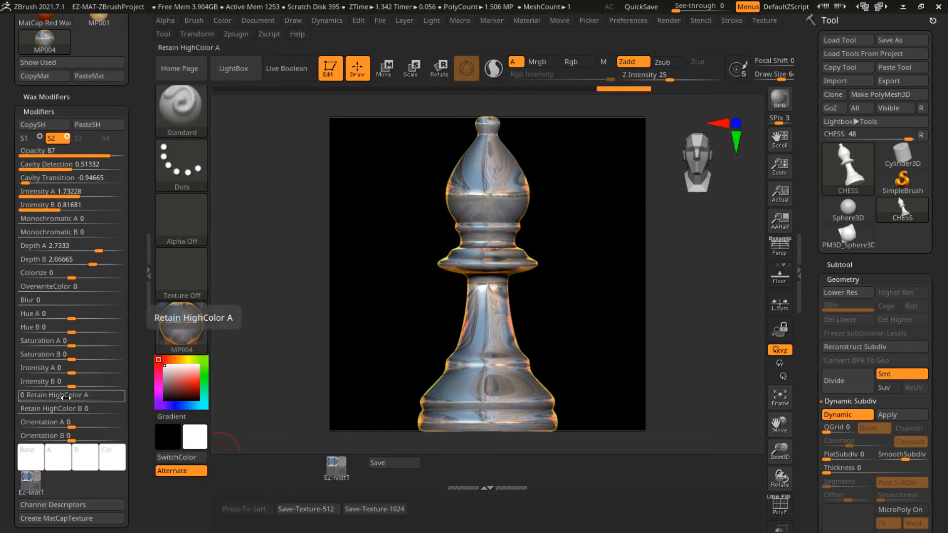
Step: Try EZ-MatTexture005 as the MP004 material's texture, and replace it with EZ-MatTexture004
click(340, 475)
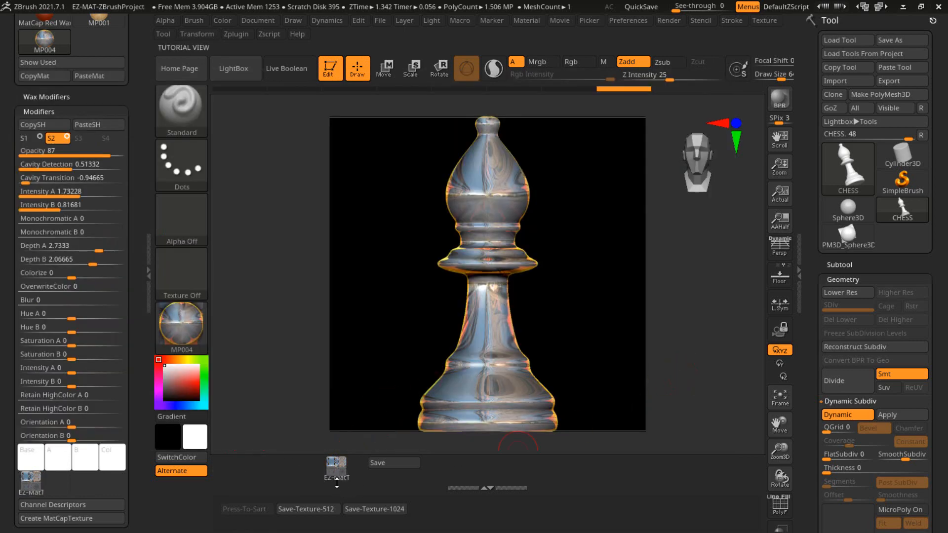
click(336, 475)
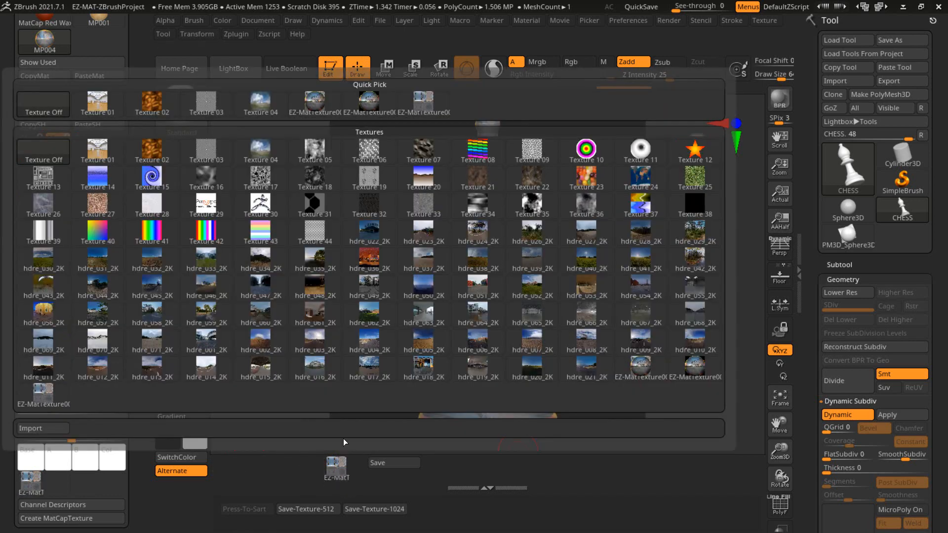
click(692, 369)
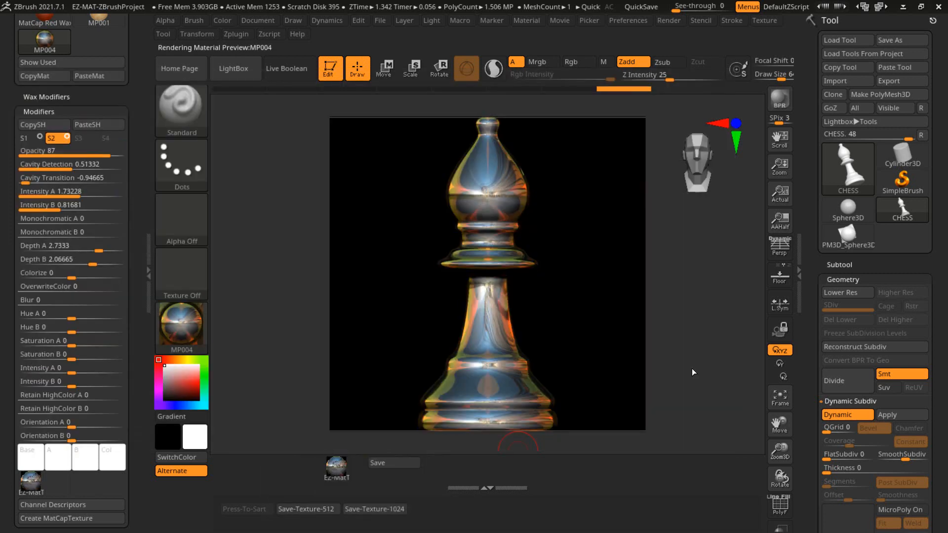
click(336, 466)
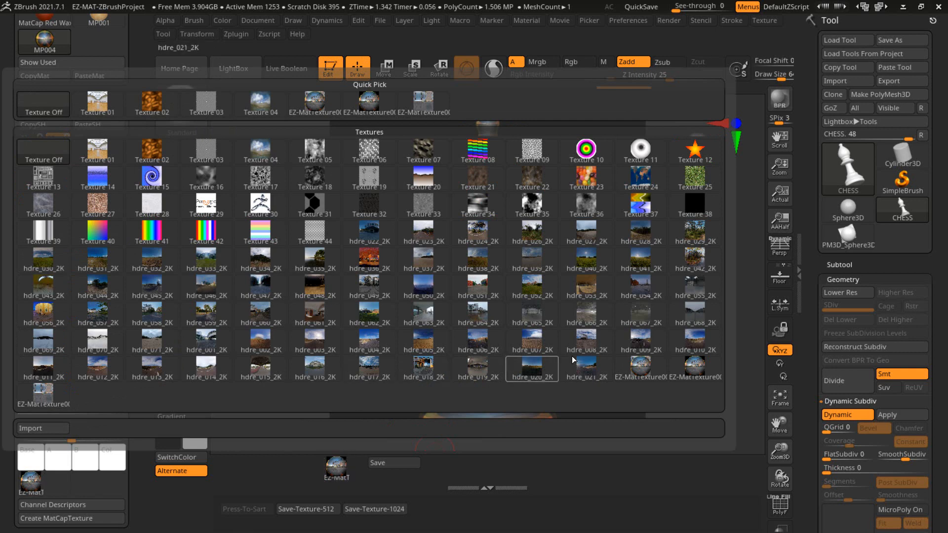
click(635, 372)
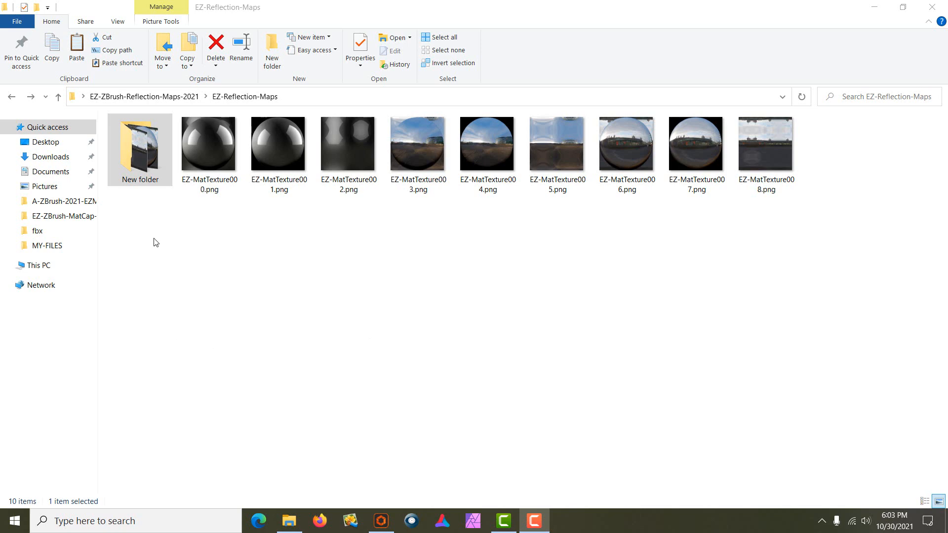
Step: Open the New folder inside EZ-Reflection-Maps, switch to Photo Studio Ultimate and apply the Angel preset to EZ-MatTexture000.png
double_click(133, 176)
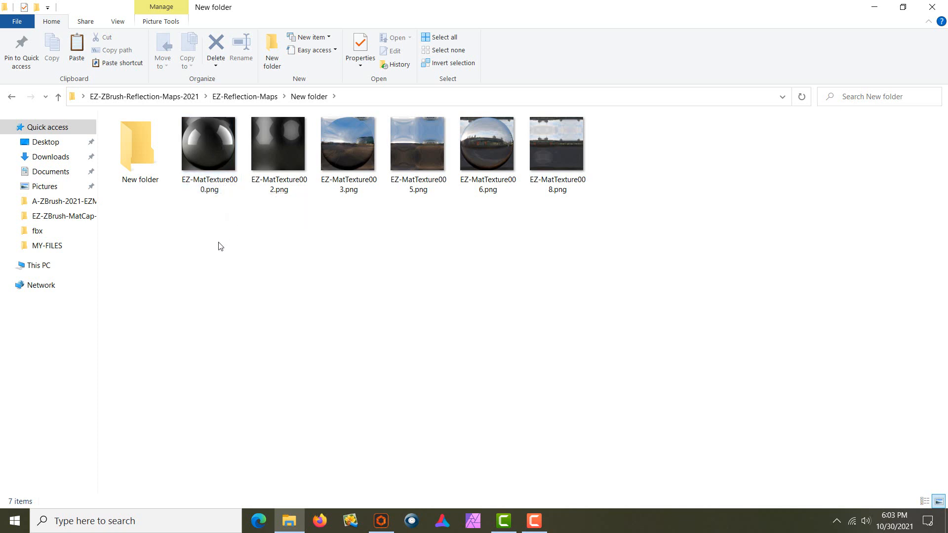
click(381, 522)
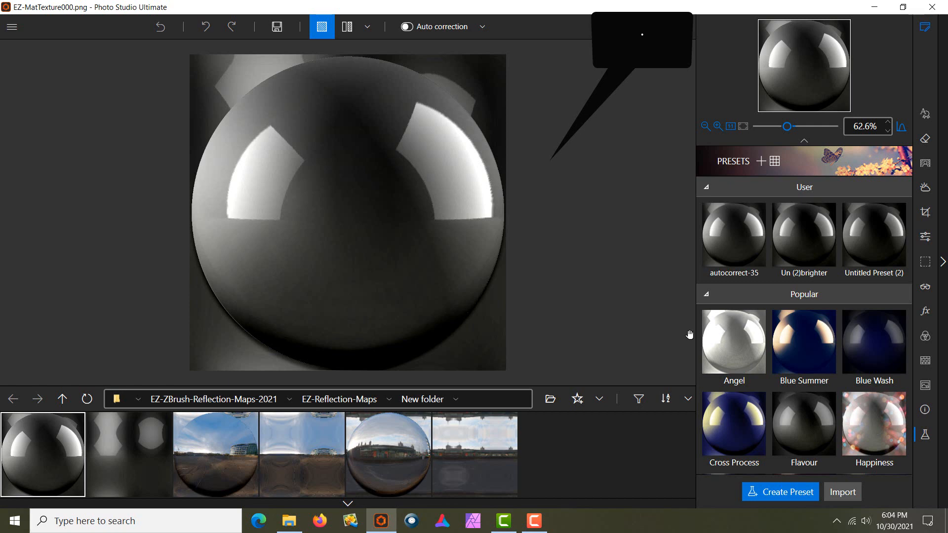
click(745, 343)
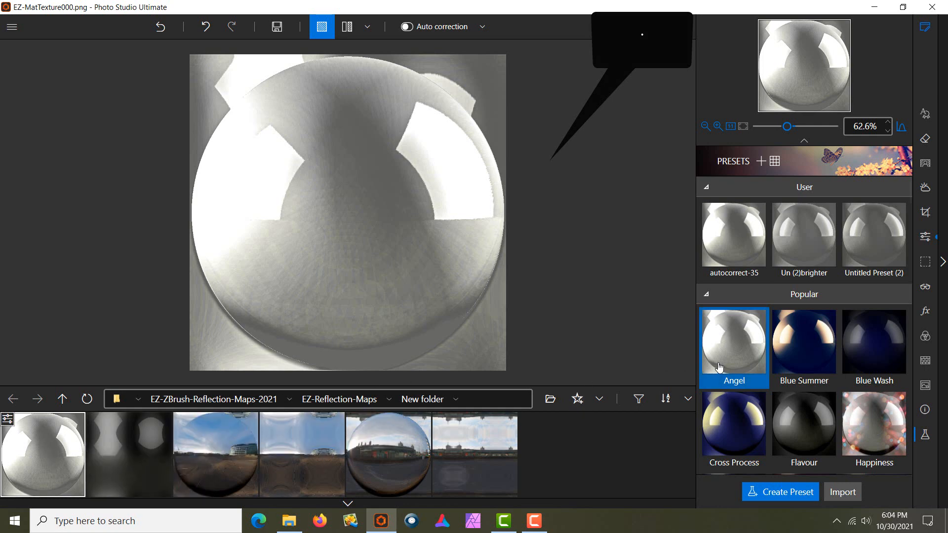
mouse_move(721, 367)
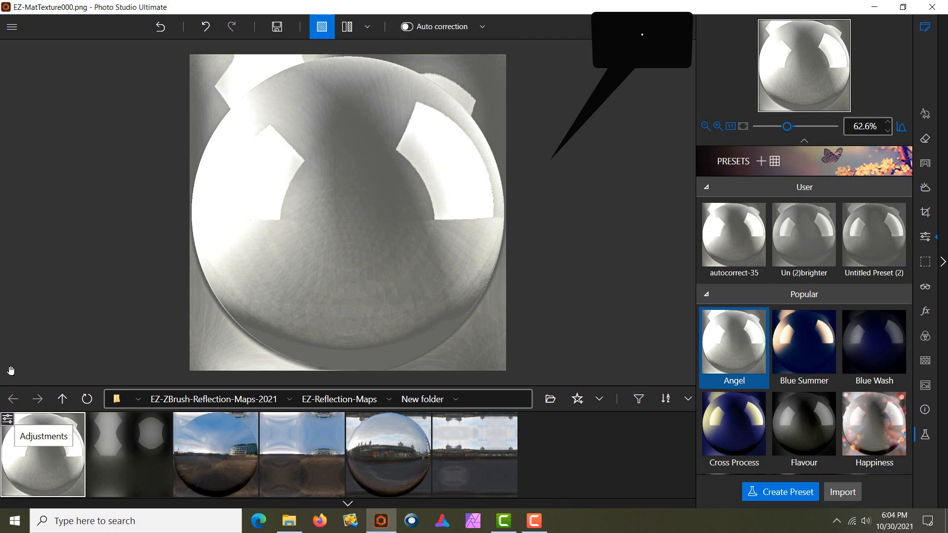
Step: Start a batch process and add the six textures EZ-MatTexture000, 002, 003, 005, 006 and 008 from New folder
click(11, 28)
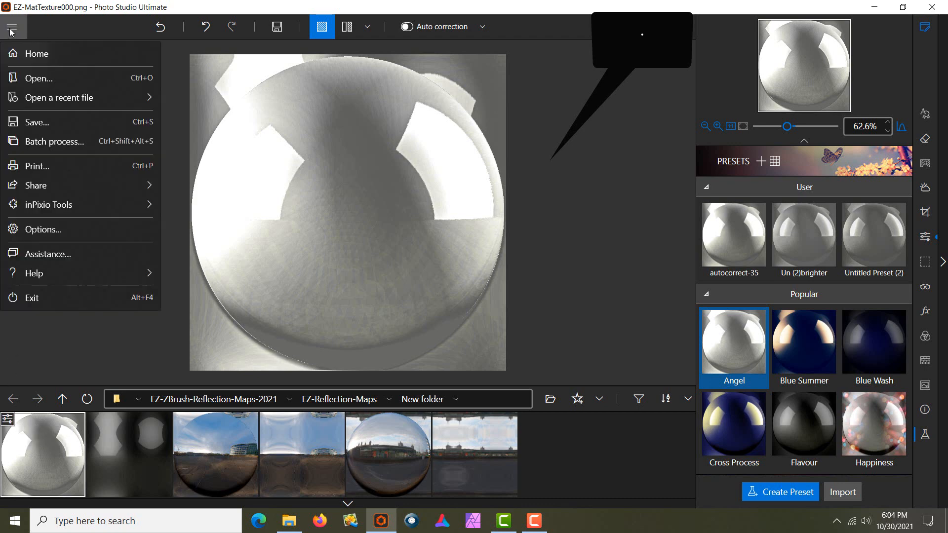
click(34, 139)
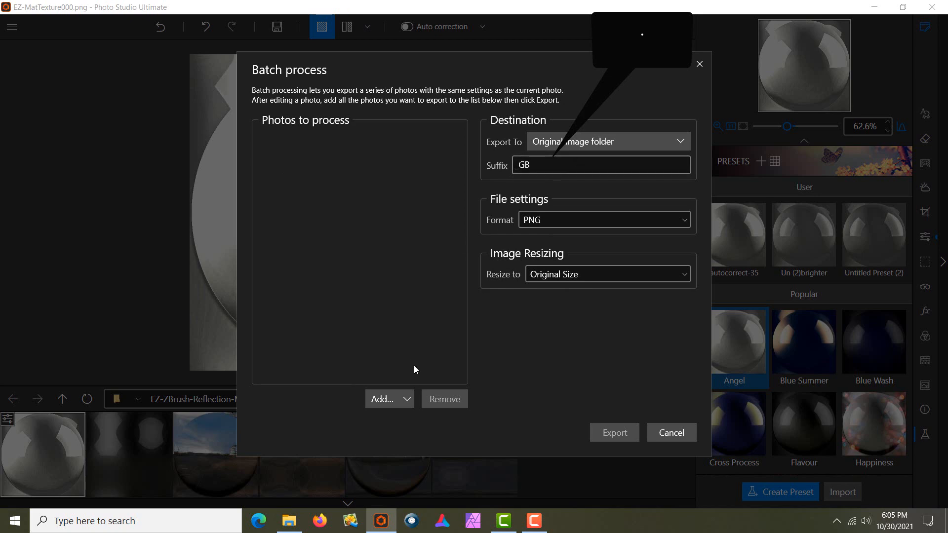
click(390, 398)
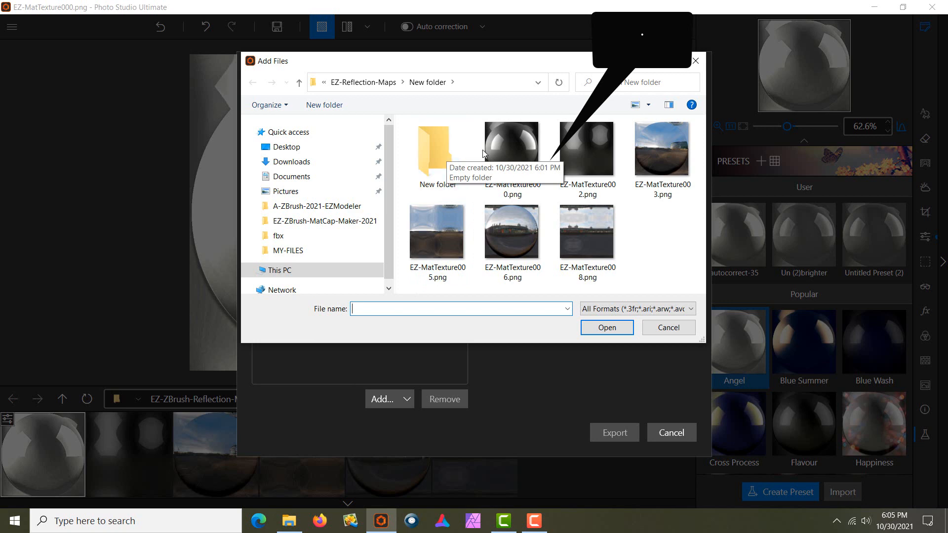
click(513, 145)
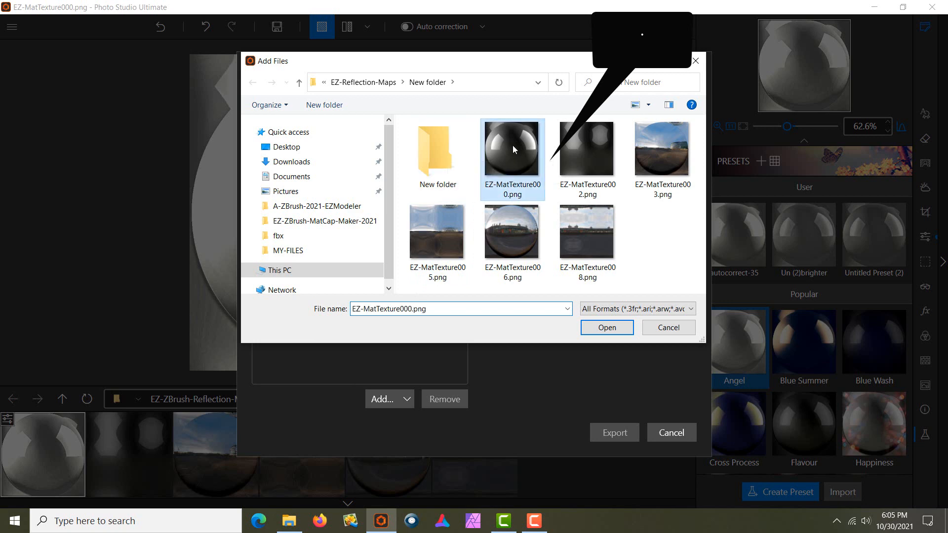
shift+click(580, 238)
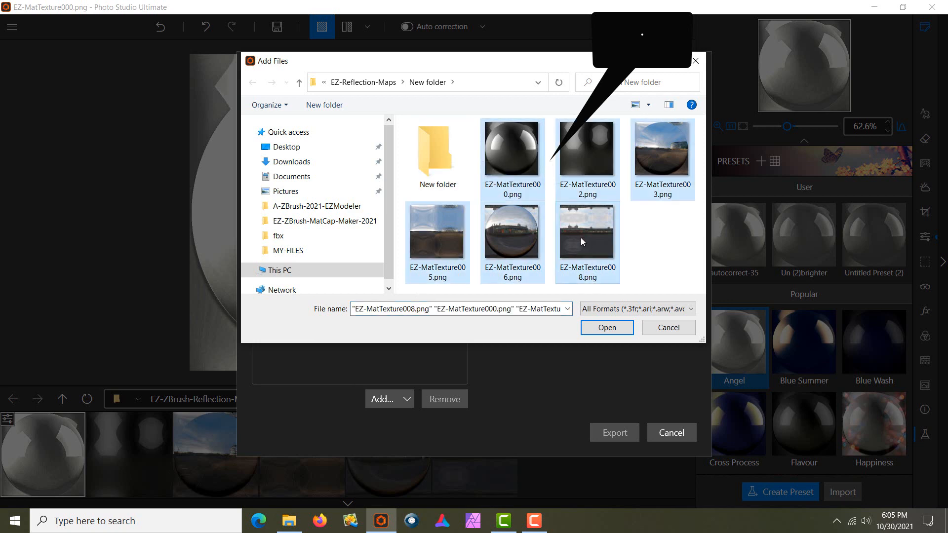
click(604, 328)
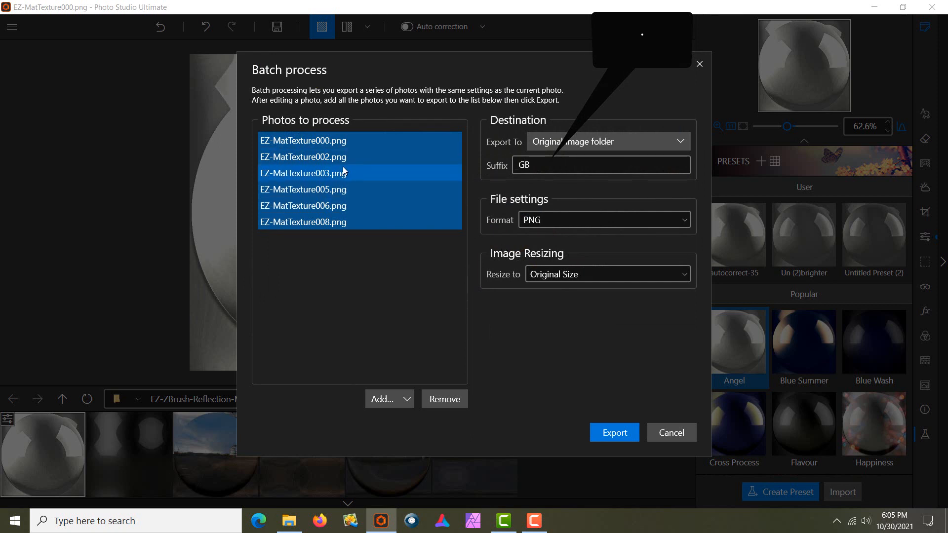
Step: Set the batch destination to the New folder nested inside EZ-Reflection-Maps\New folder, and export the textures as PNG
click(562, 148)
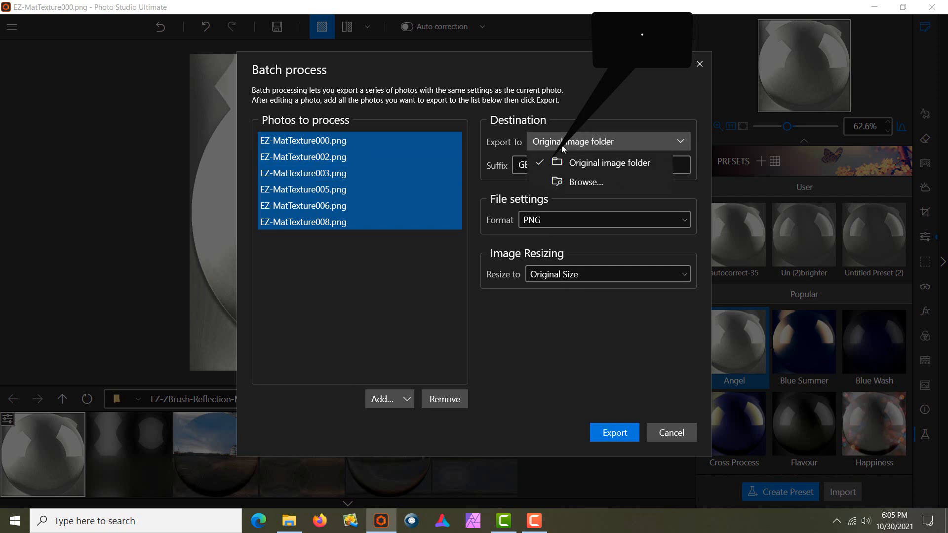
click(571, 180)
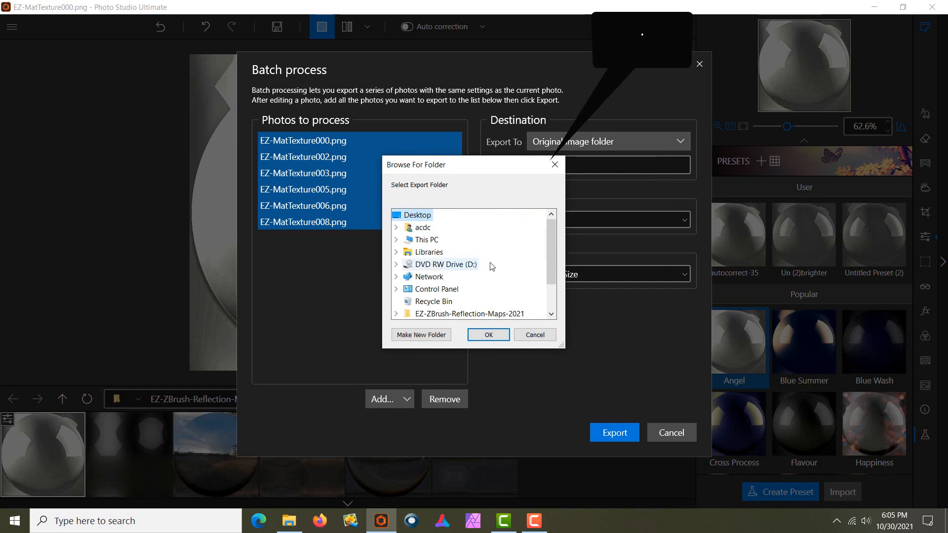
drag(547, 253, 549, 273)
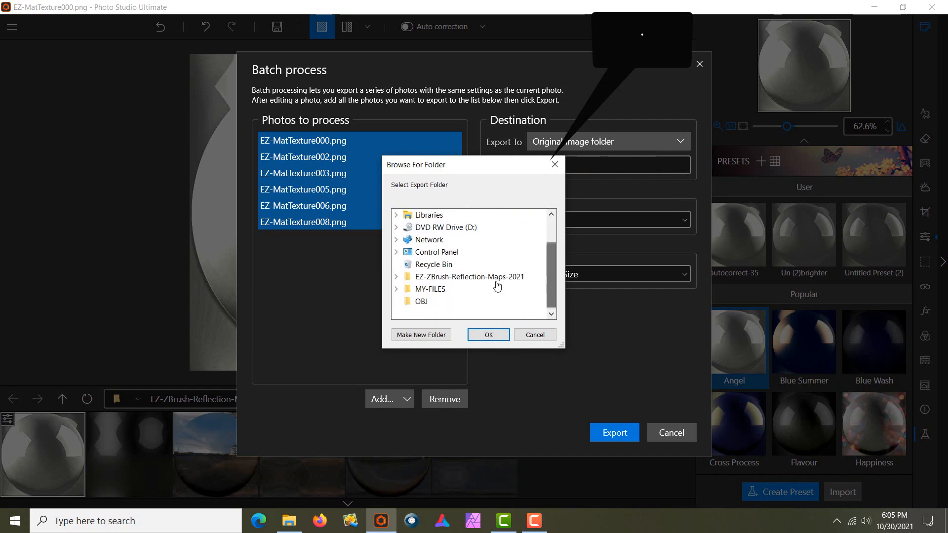
click(398, 277)
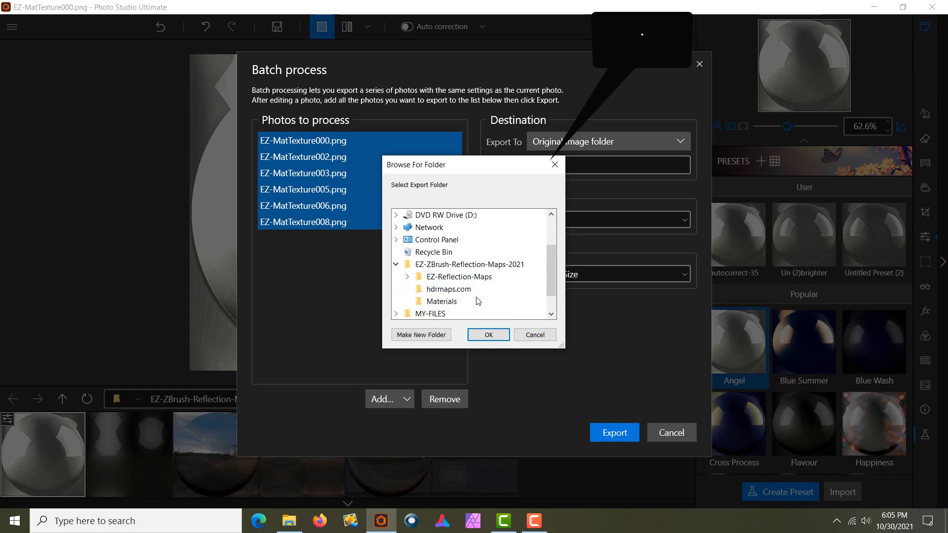
click(481, 277)
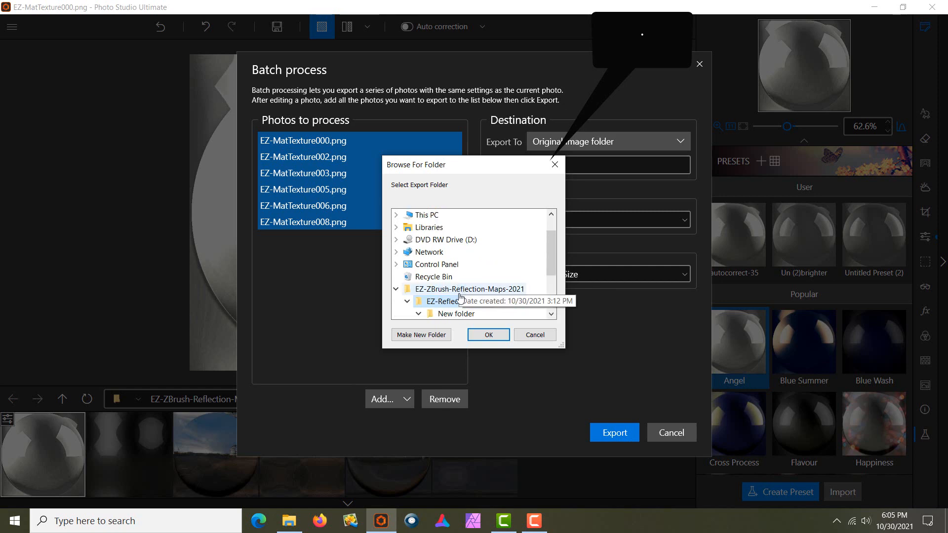
click(458, 313)
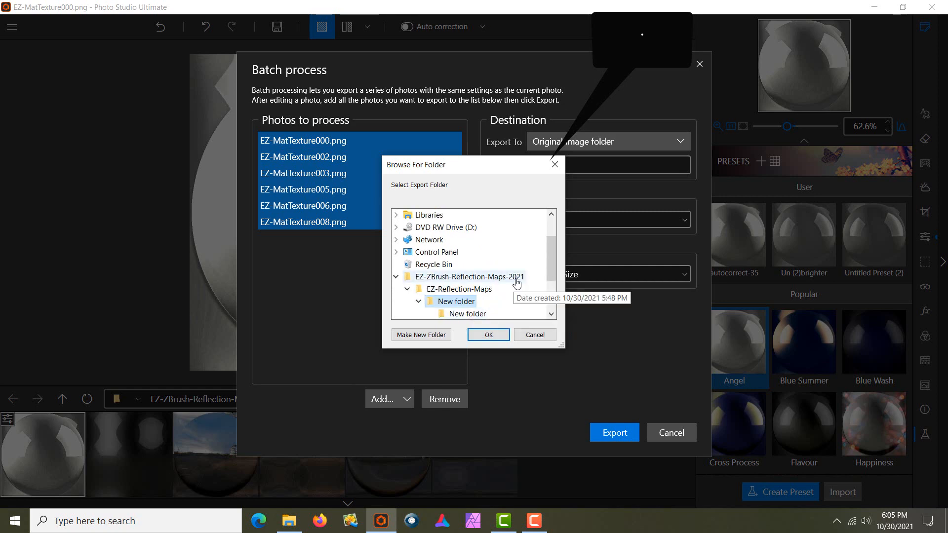
drag(549, 261, 546, 279)
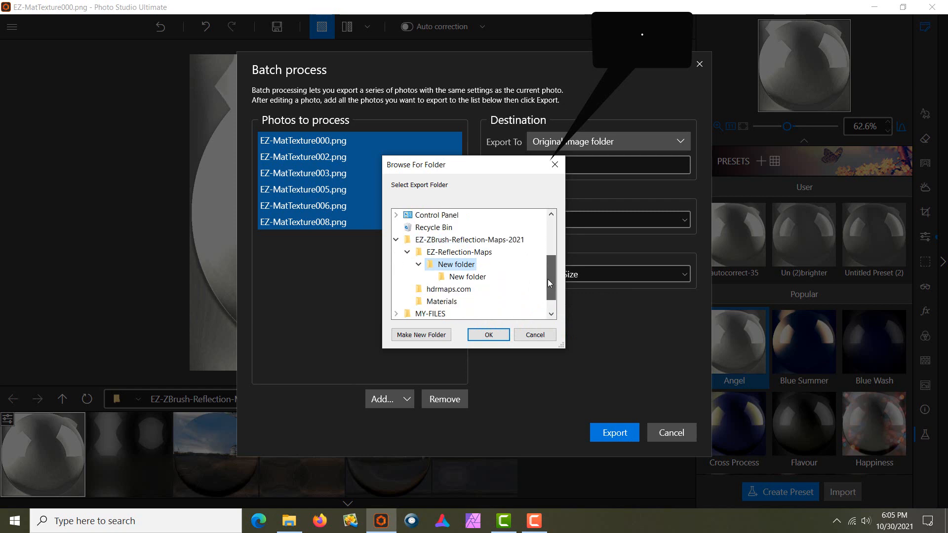
click(471, 276)
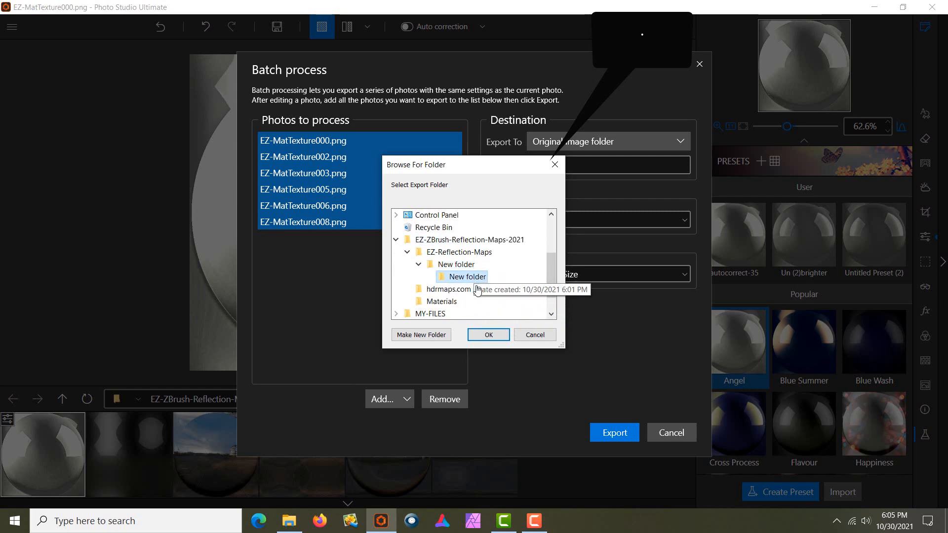
click(489, 335)
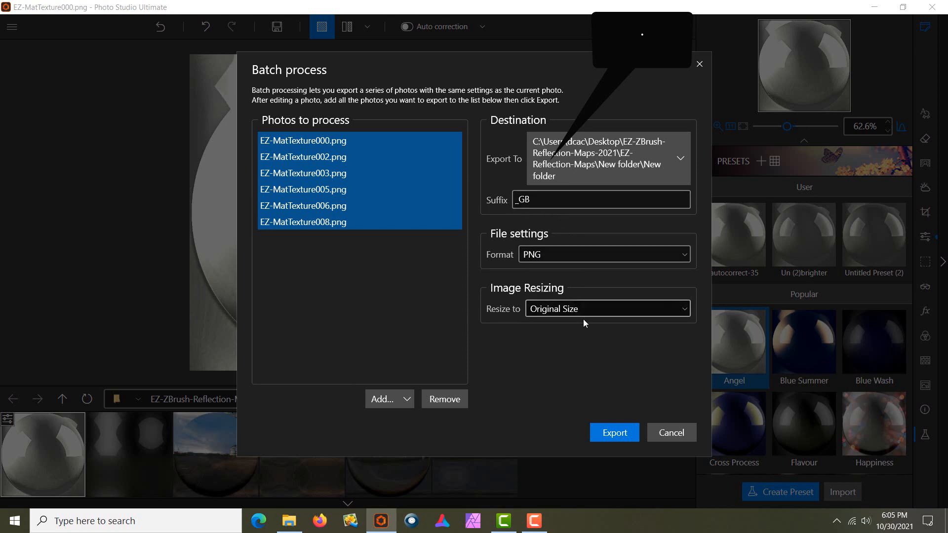
click(628, 434)
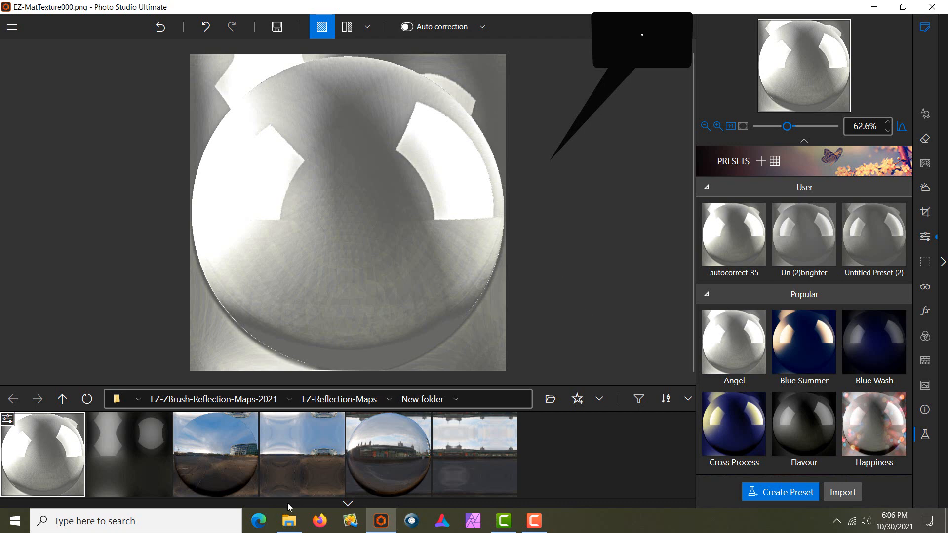
Step: Open the folder of exported textures, switch to Affinity Photo and run the 512 X 512 macro on EZ-MatTexture000_GB.png
mouse_move(286, 516)
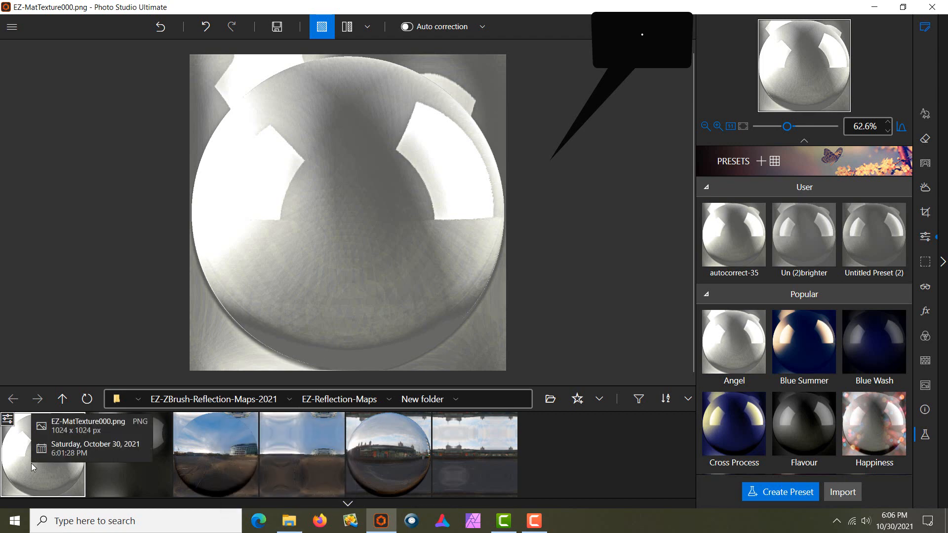
click(288, 521)
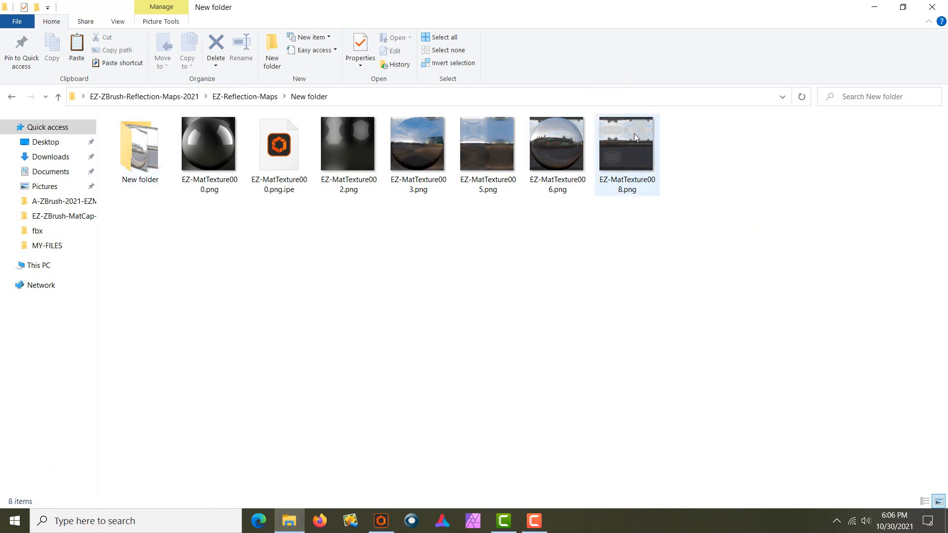
double_click(141, 151)
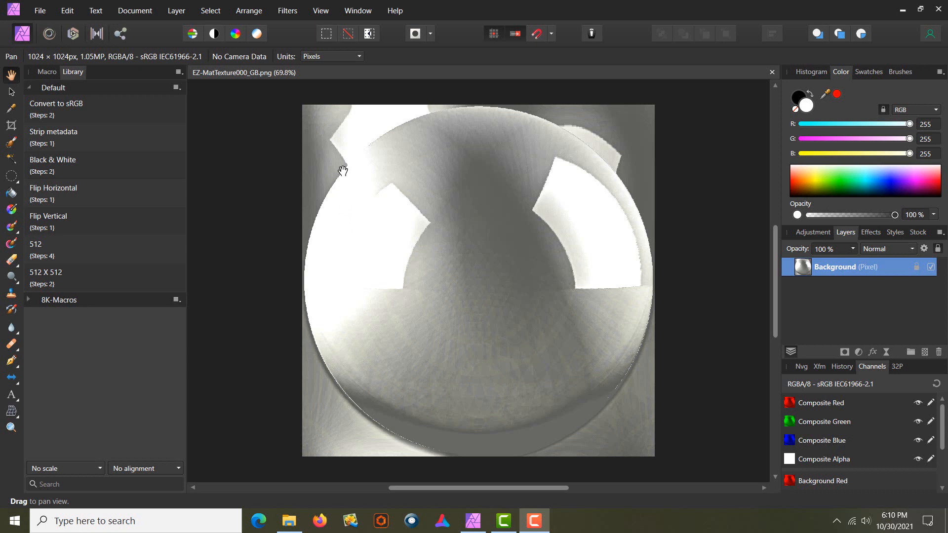
click(41, 275)
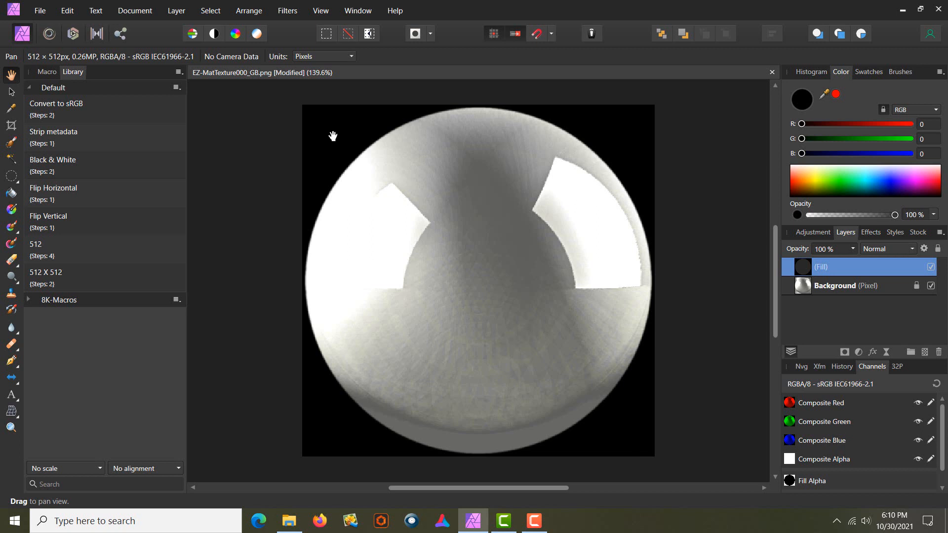
Step: Create a new batch job and add all six _GB textures from the nested New folder as sources
click(42, 12)
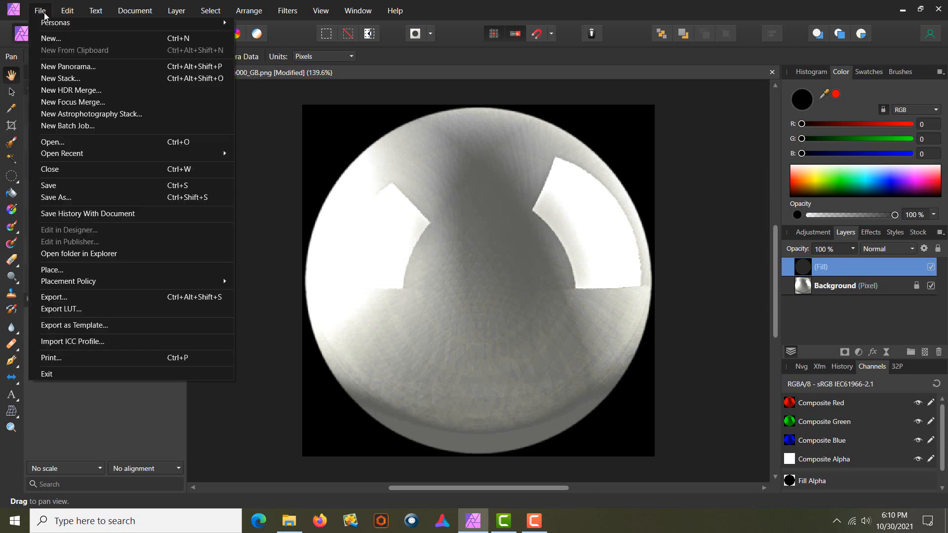
mouse_move(51, 23)
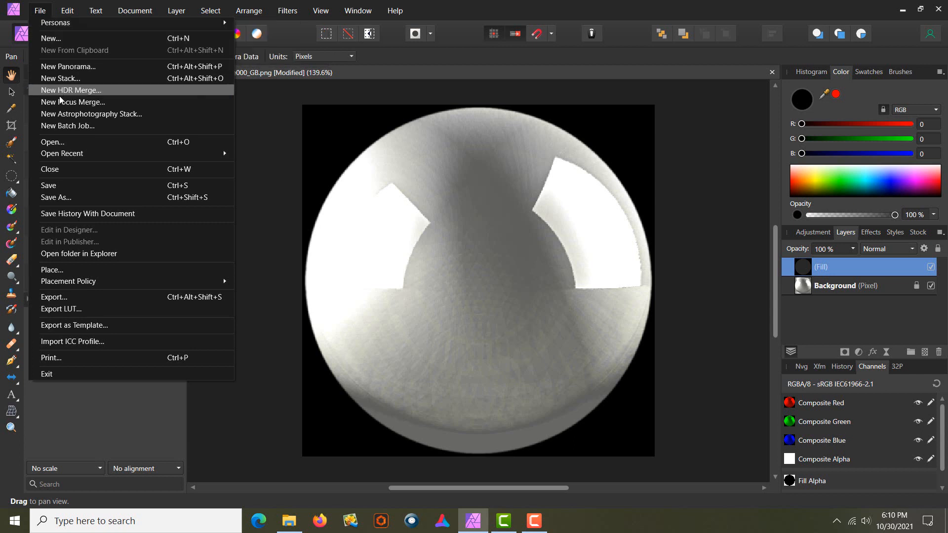
click(64, 125)
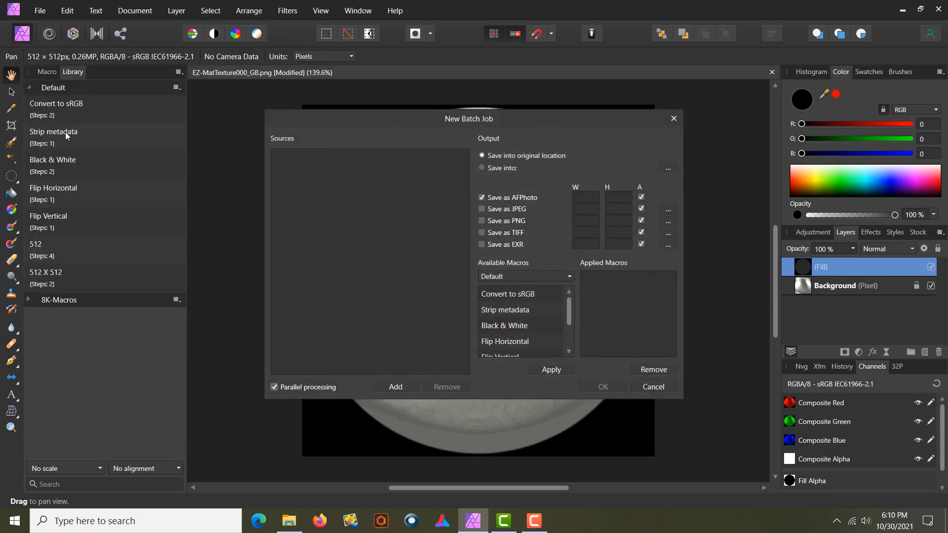
click(391, 387)
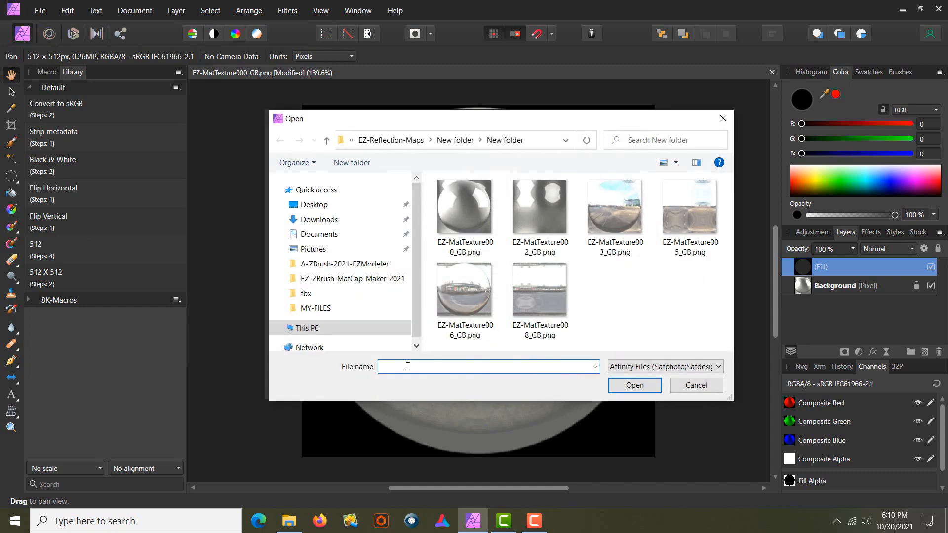
click(451, 226)
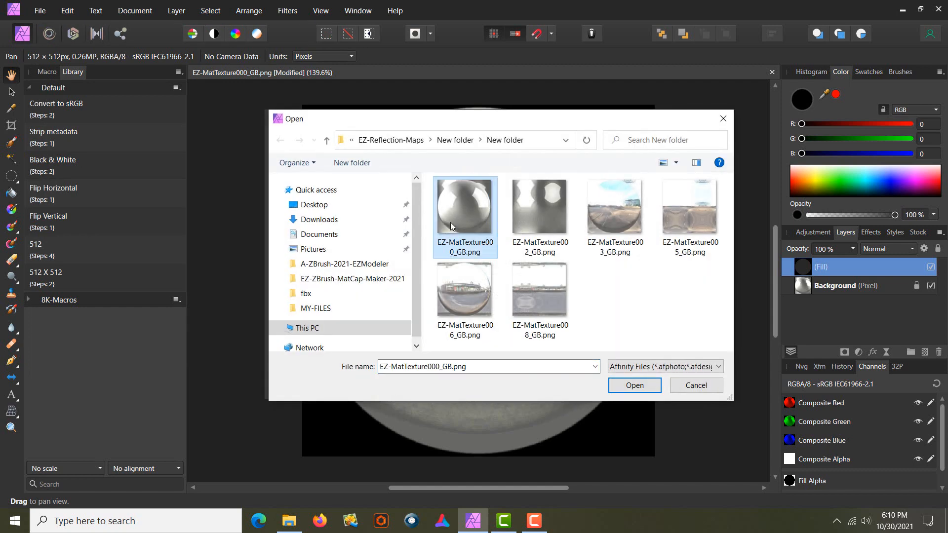
key(ctrl+a)
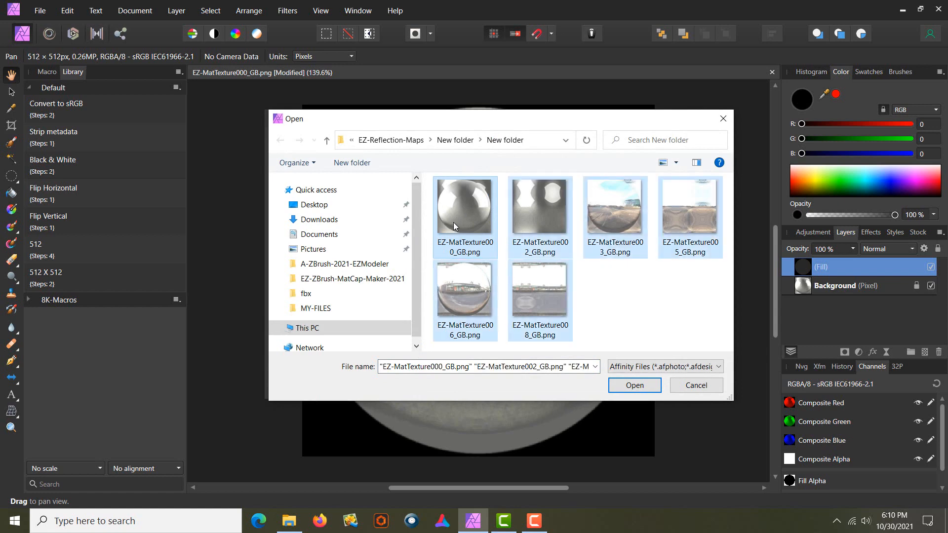
click(623, 389)
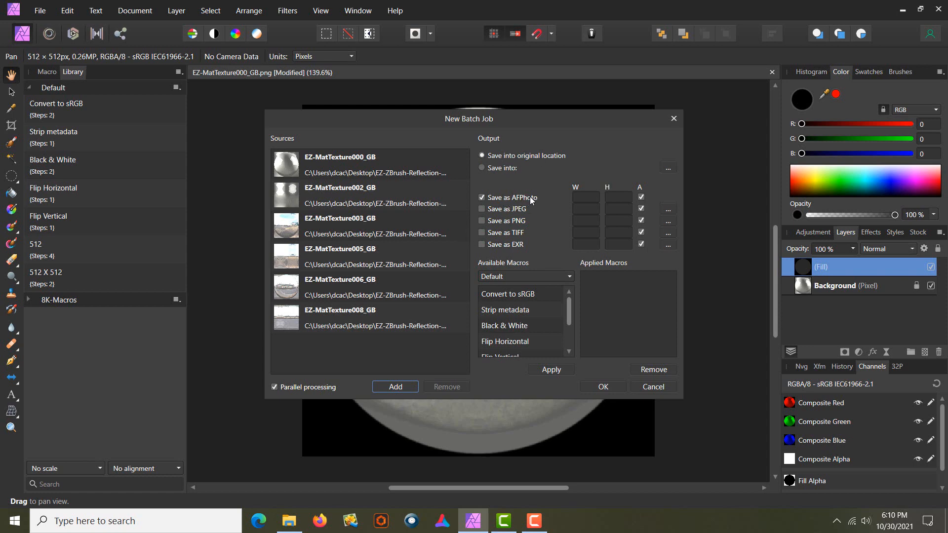
Step: Output the batch job as PNG instead of AFPhoto, and run it with the 512 X 512 macro from the Default category
click(482, 197)
click(517, 277)
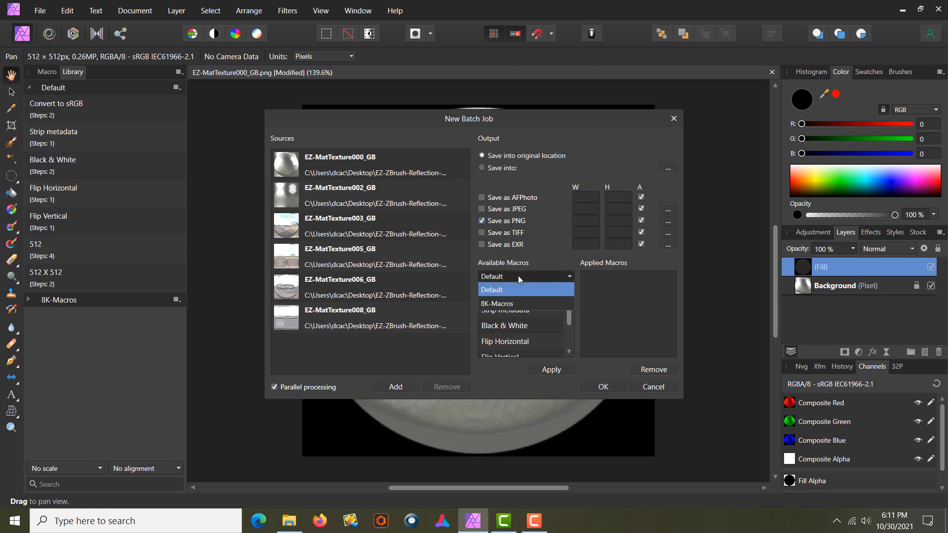
click(521, 277)
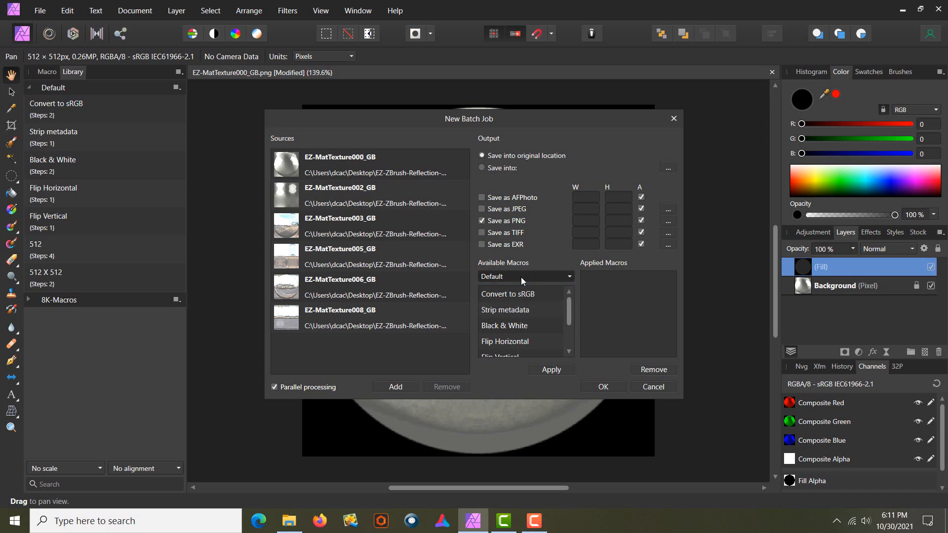
click(568, 277)
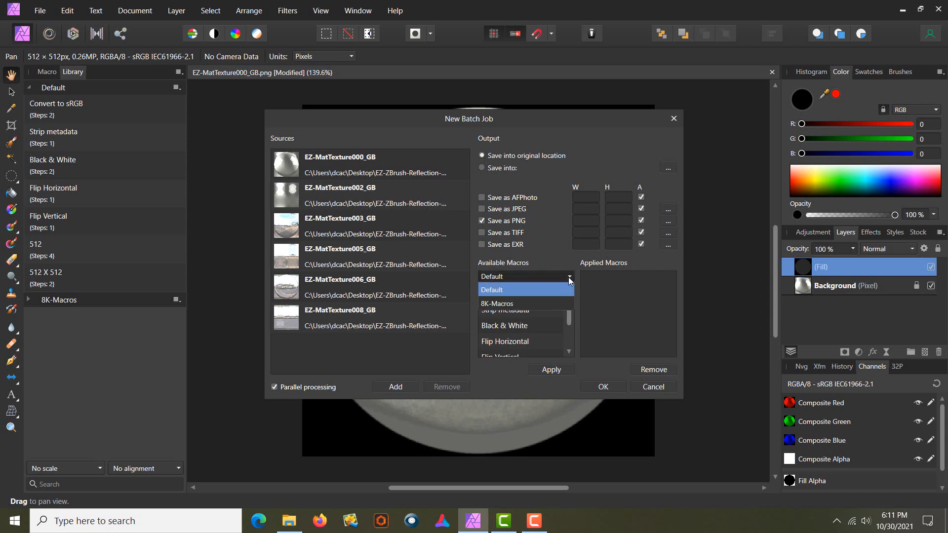
click(568, 313)
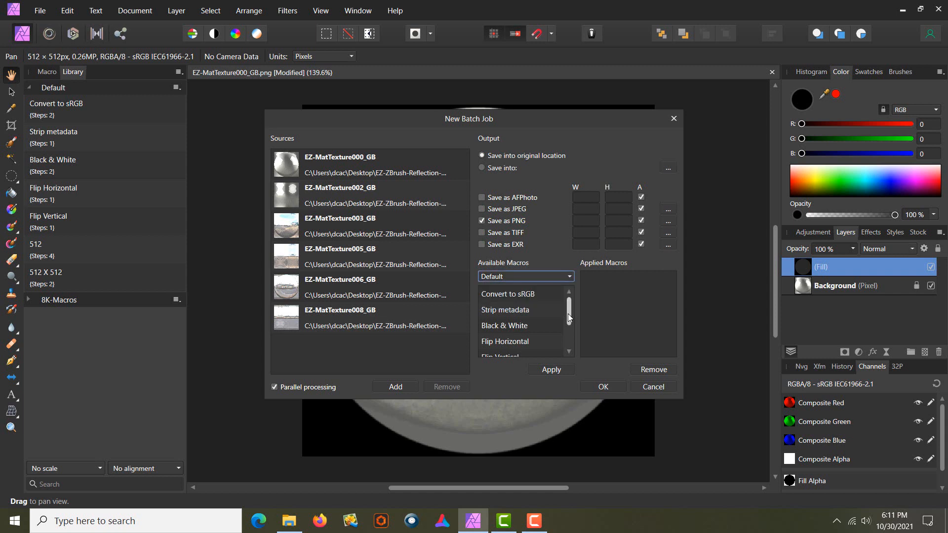
drag(568, 313, 569, 345)
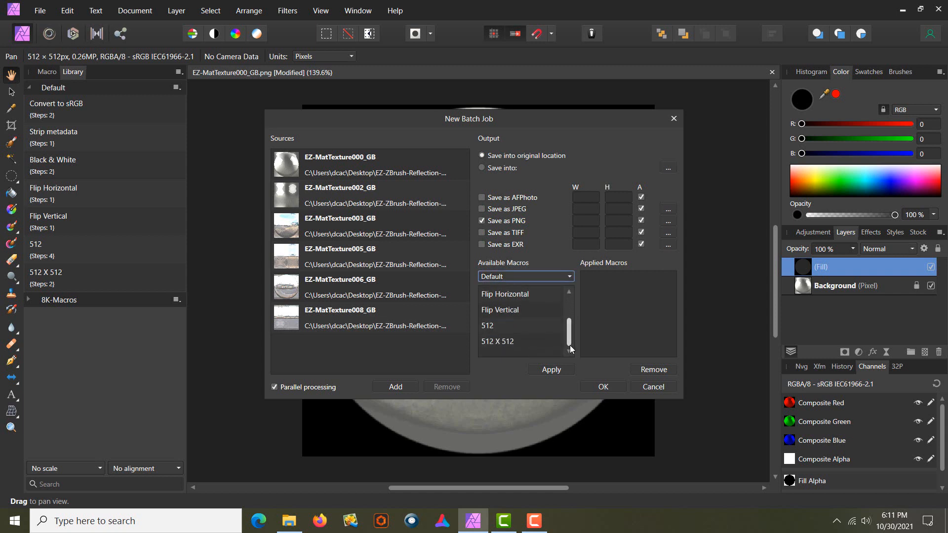
click(520, 344)
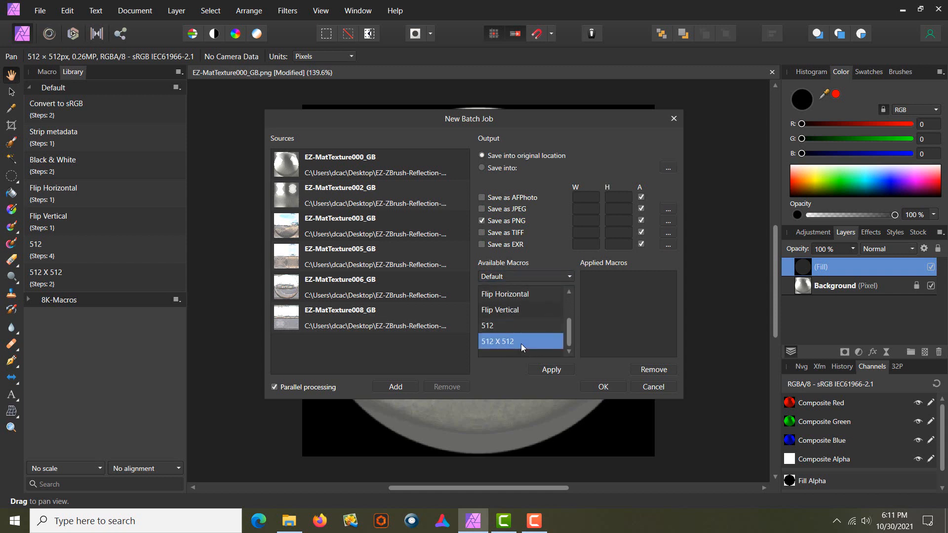
click(558, 371)
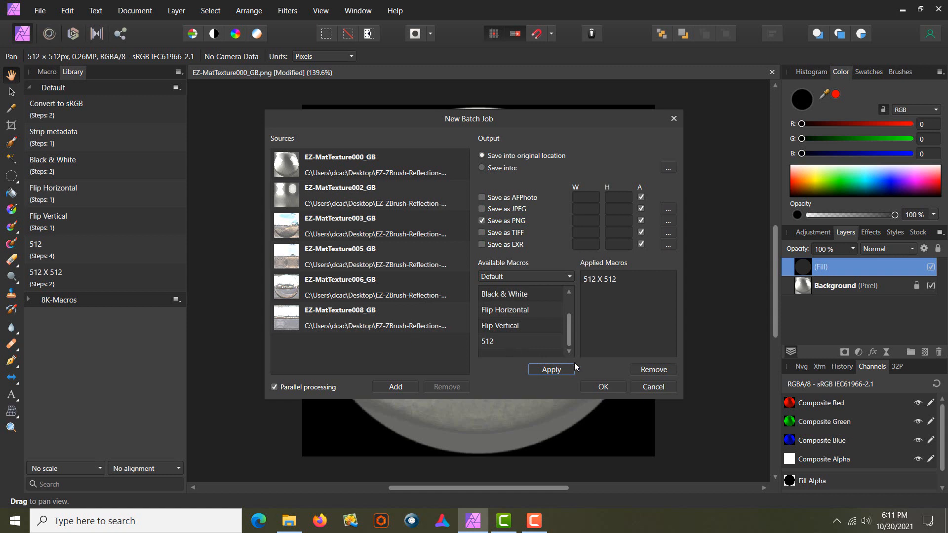
click(602, 386)
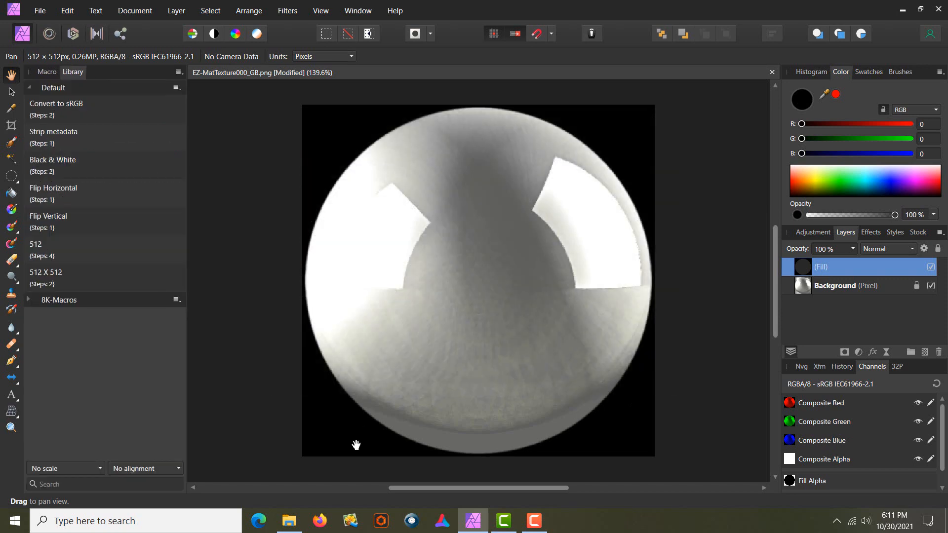
Step: Open the nested New folder inside EZ-Reflection-Maps\New folder in File Explorer and show the processed textures as extra large icons
click(289, 521)
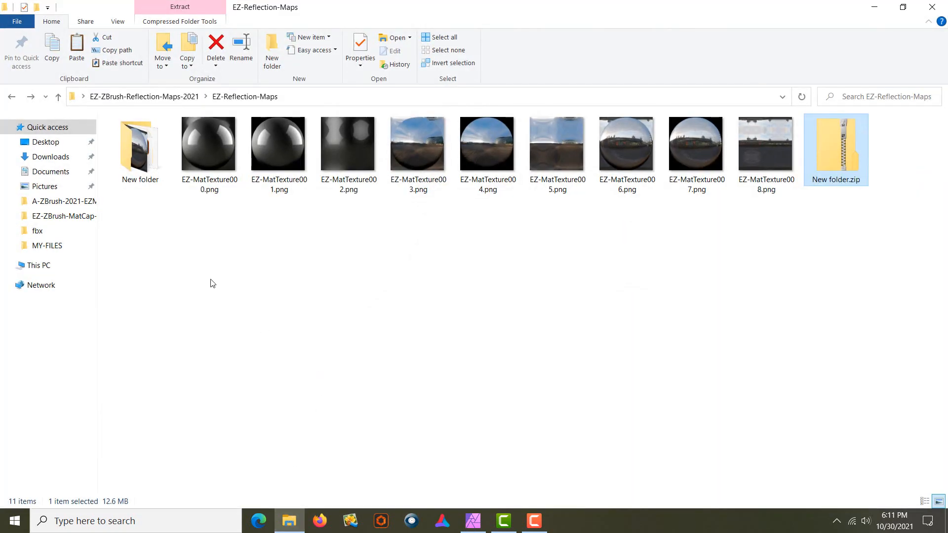
double_click(132, 161)
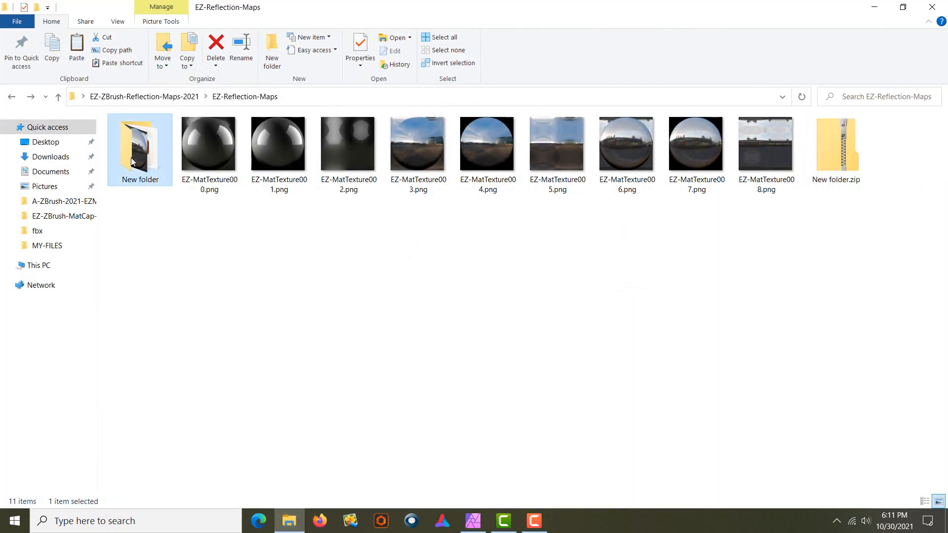
double_click(129, 157)
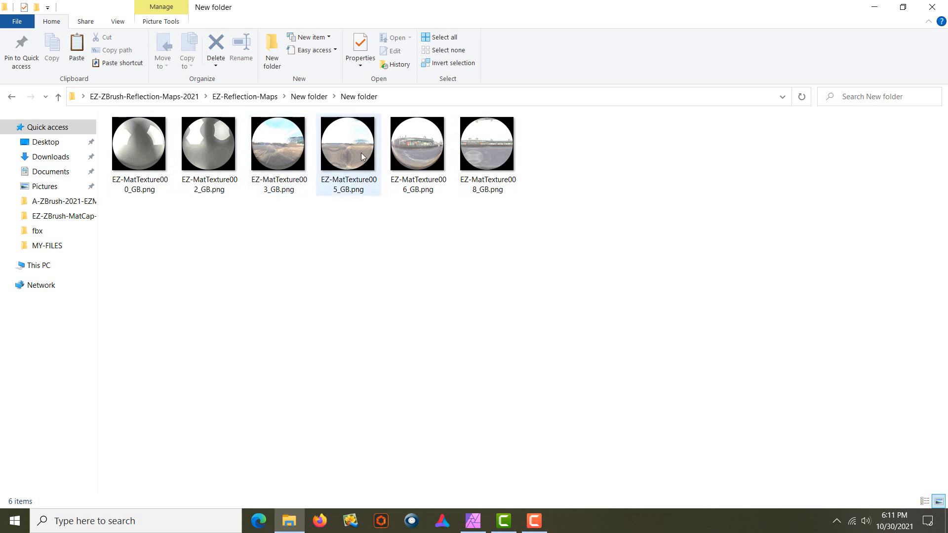
mouse_move(401, 152)
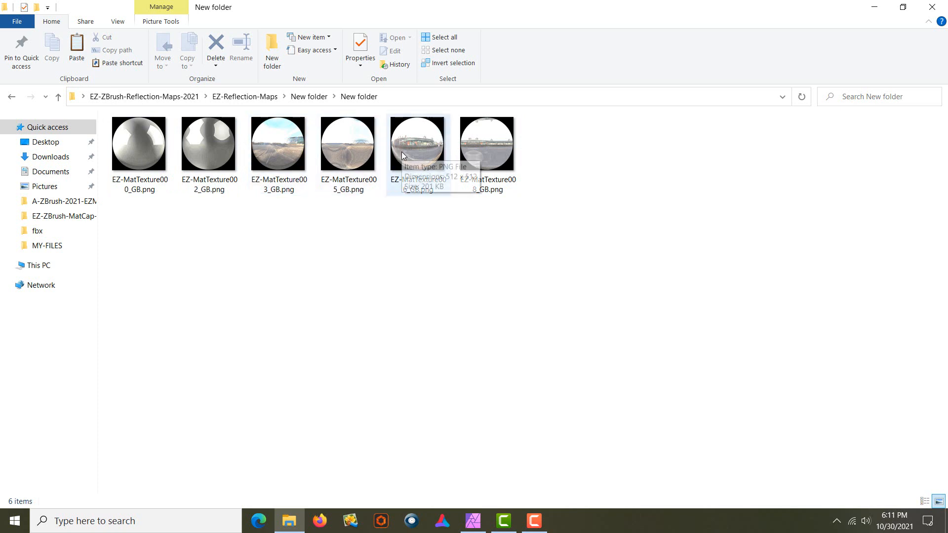
right_click(342, 268)
mouse_move(371, 296)
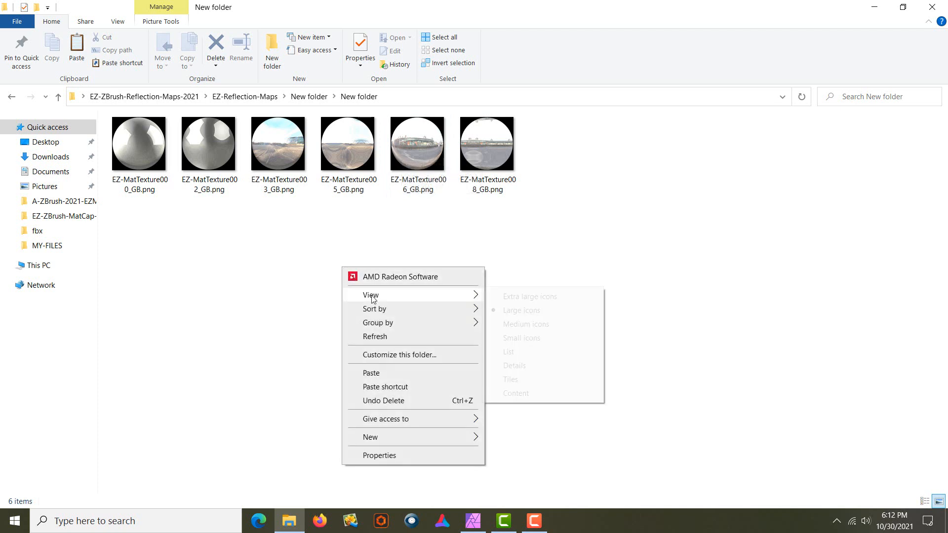
click(517, 299)
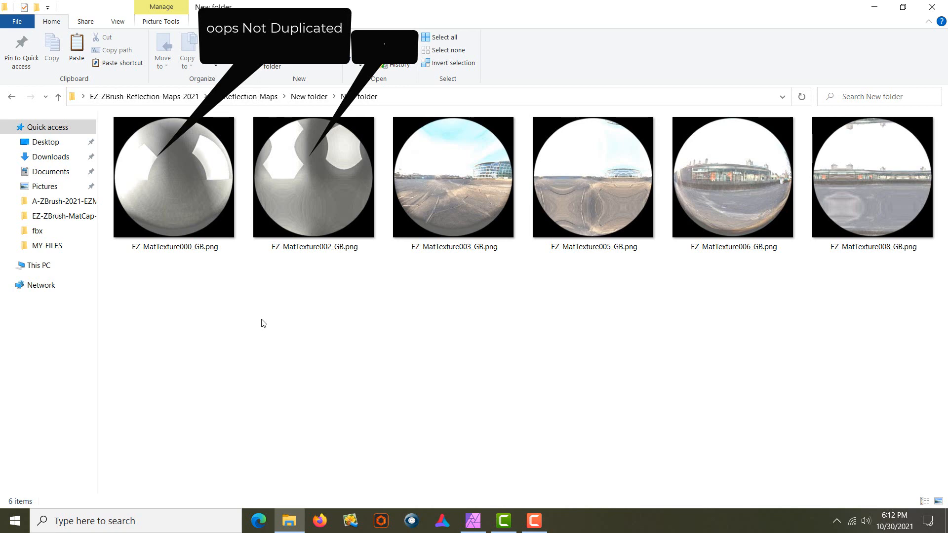
Step: Switch to Firefox, open the bookmarked CHESS model on p3d.in and go to its author's model gallery
click(320, 520)
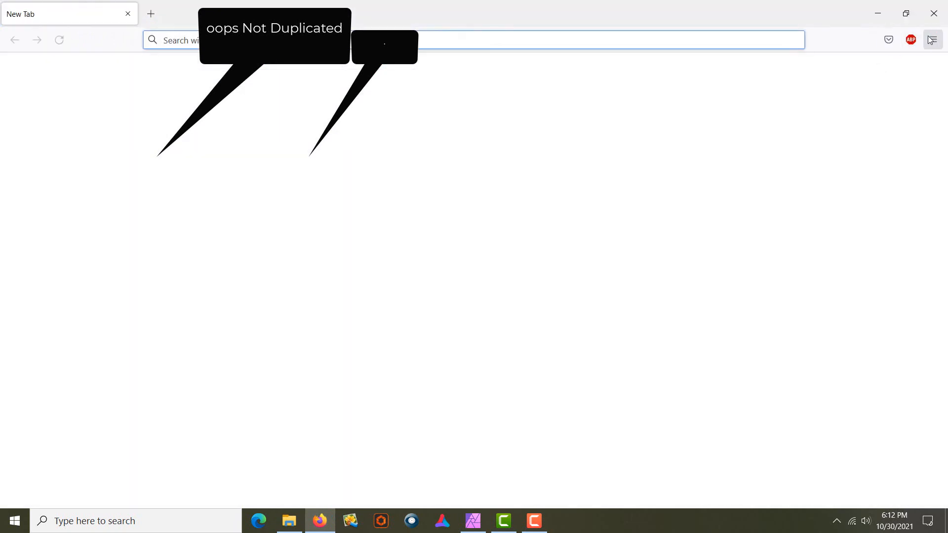
click(931, 39)
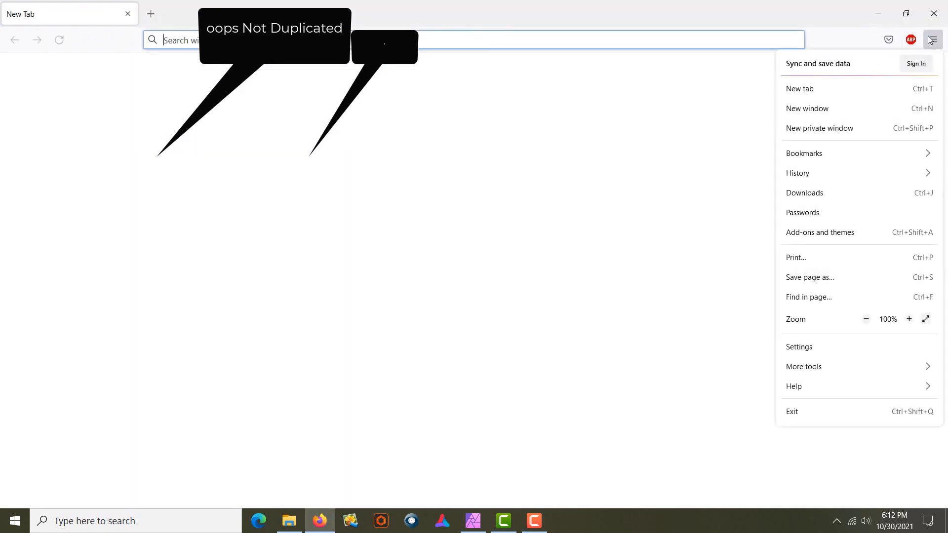
click(828, 153)
click(820, 171)
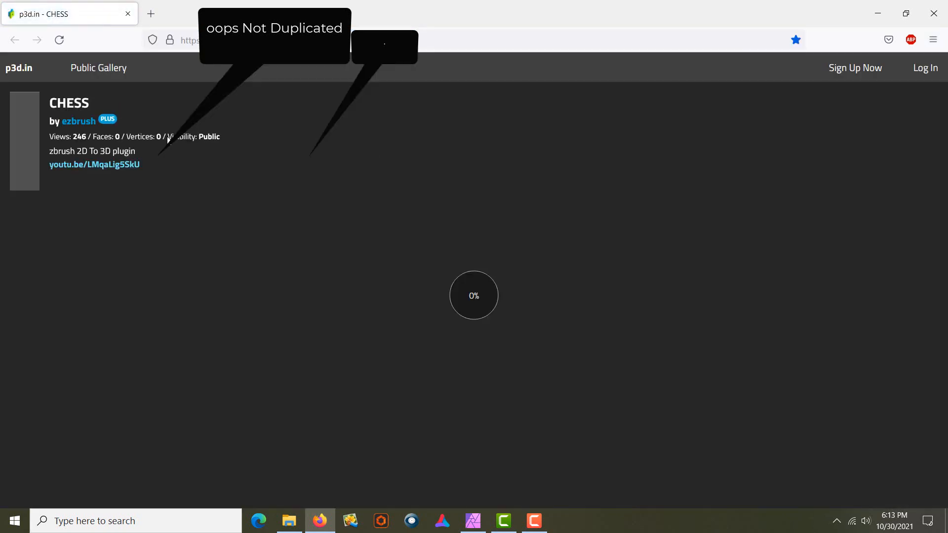
click(81, 123)
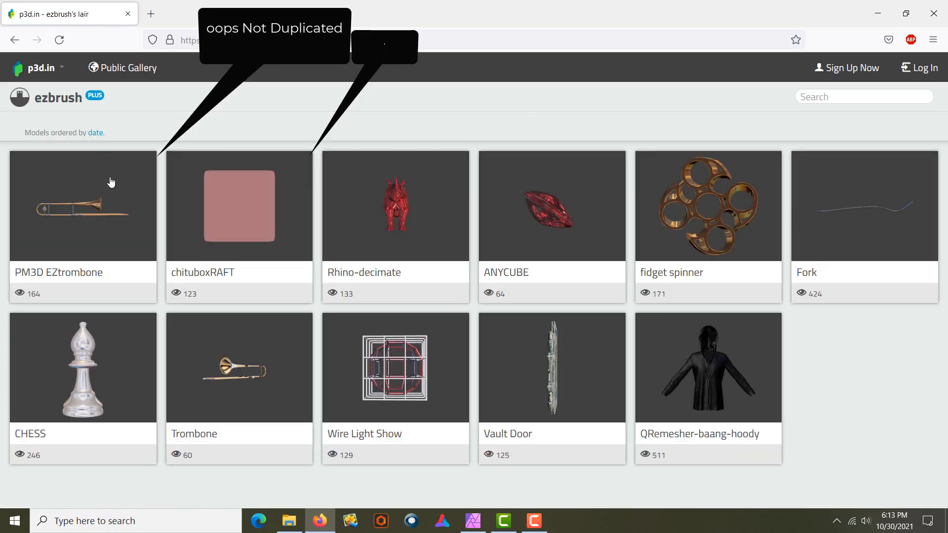
Step: Open the PM3D EZtrombone model and examine its reflective material up close from several angles
click(110, 193)
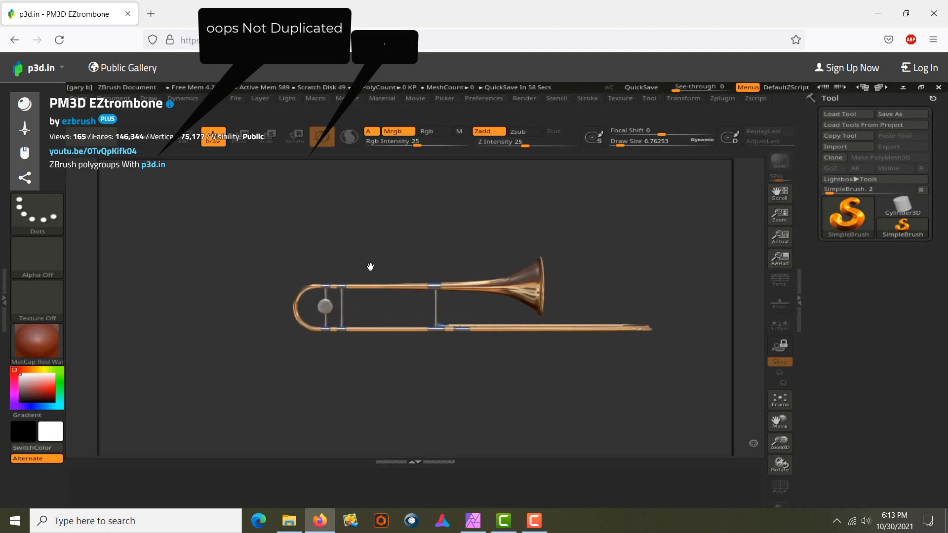
drag(370, 267, 376, 280)
scroll(404, 317, up, 5)
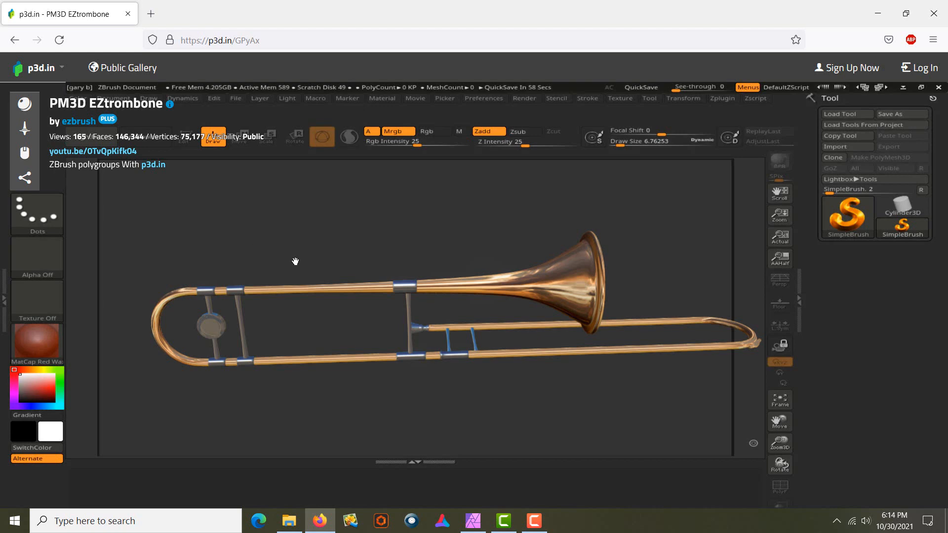
drag(295, 260, 282, 279)
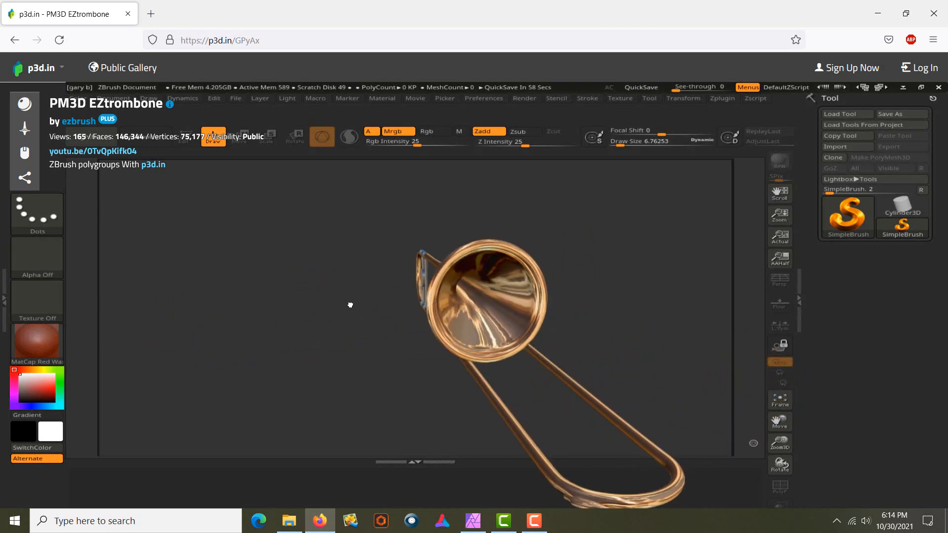